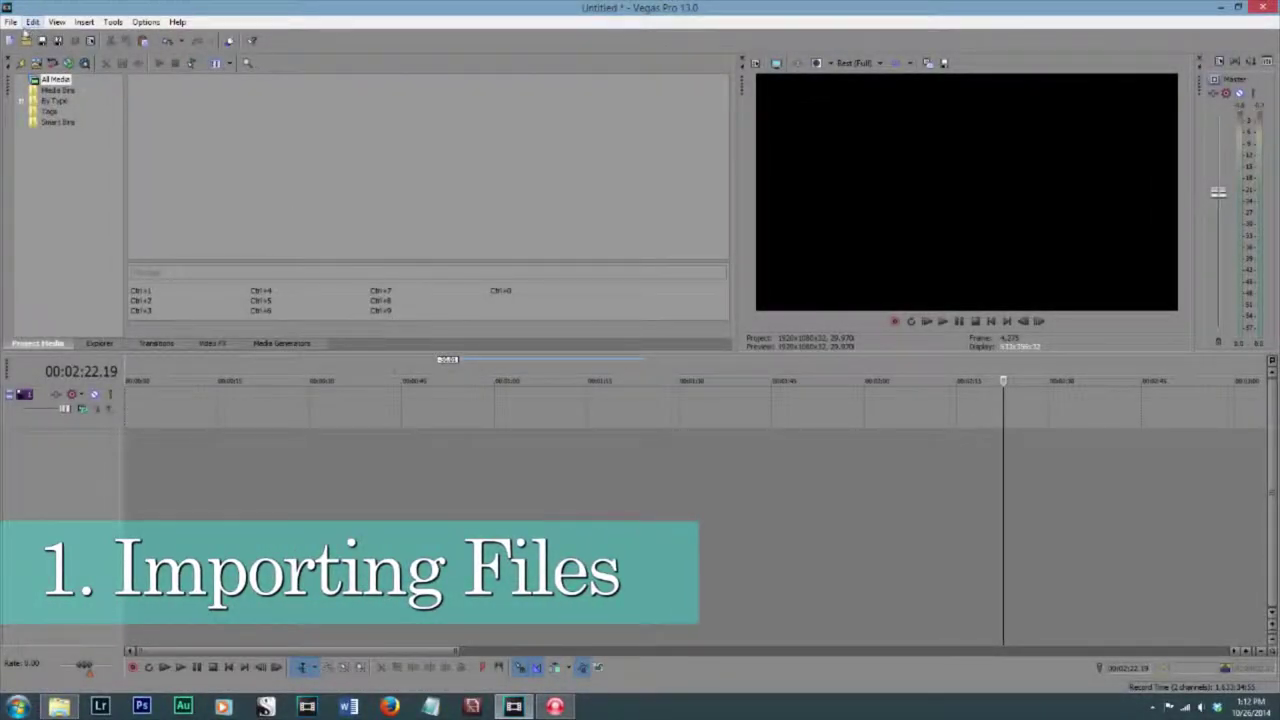
Import all photos from the Facebook folder and place them as consecutive clips on the video track
{"action": "left_click", "coordinate": [12, 22]}
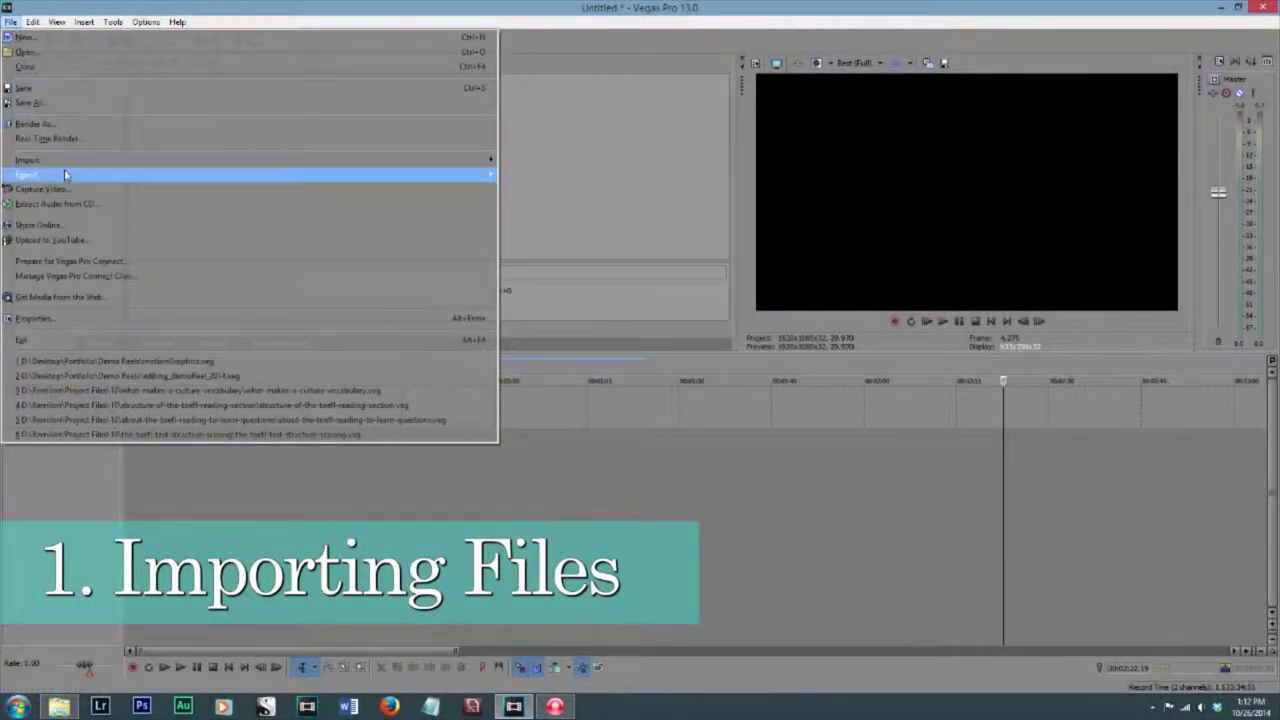
{"action": "mouse_move", "coordinate": [70, 160]}
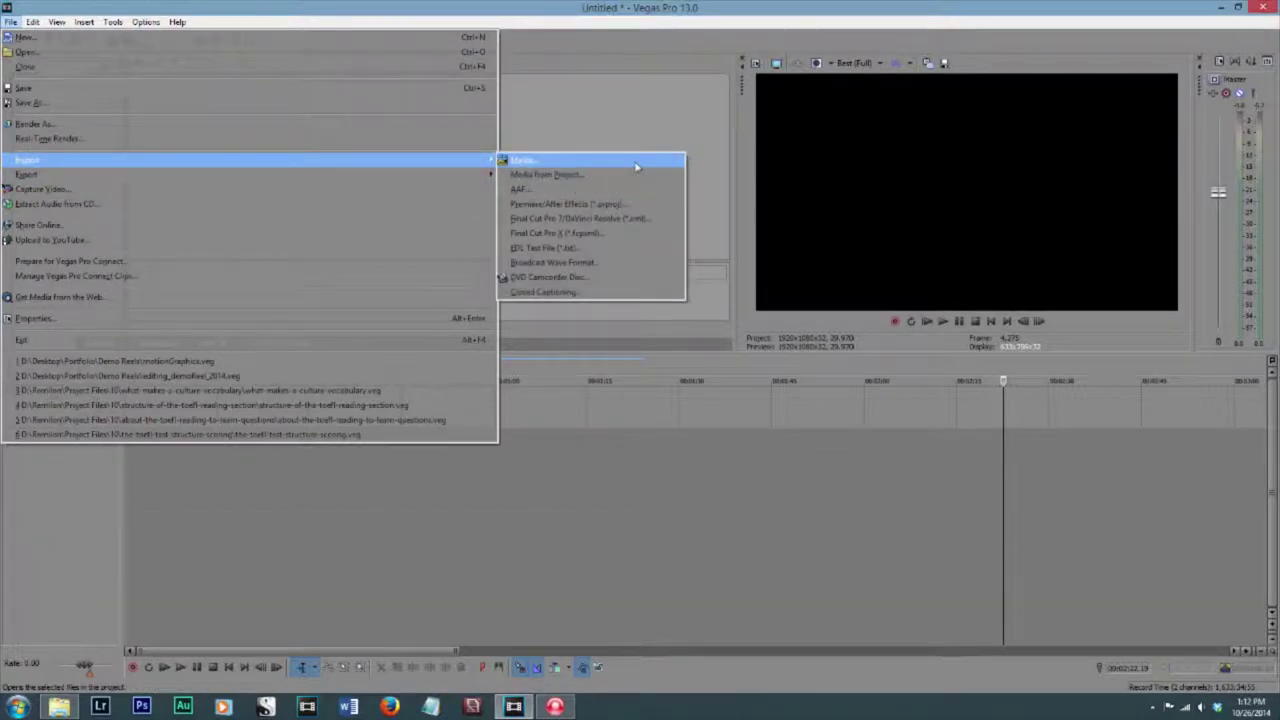
{"action": "left_click", "coordinate": [634, 165]}
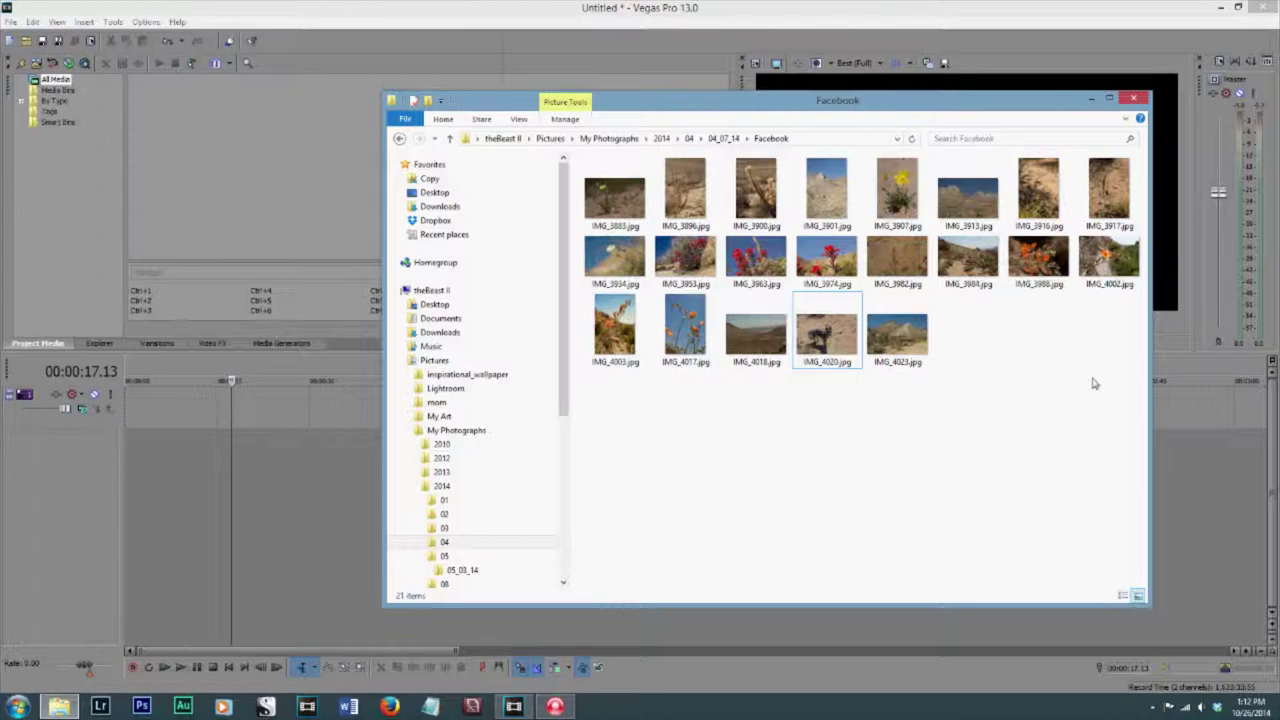
{"action": "key", "text": "ctrl+a"}
{"action": "left_click_drag", "start_coordinate": [826, 258], "coordinate": [205, 405]}
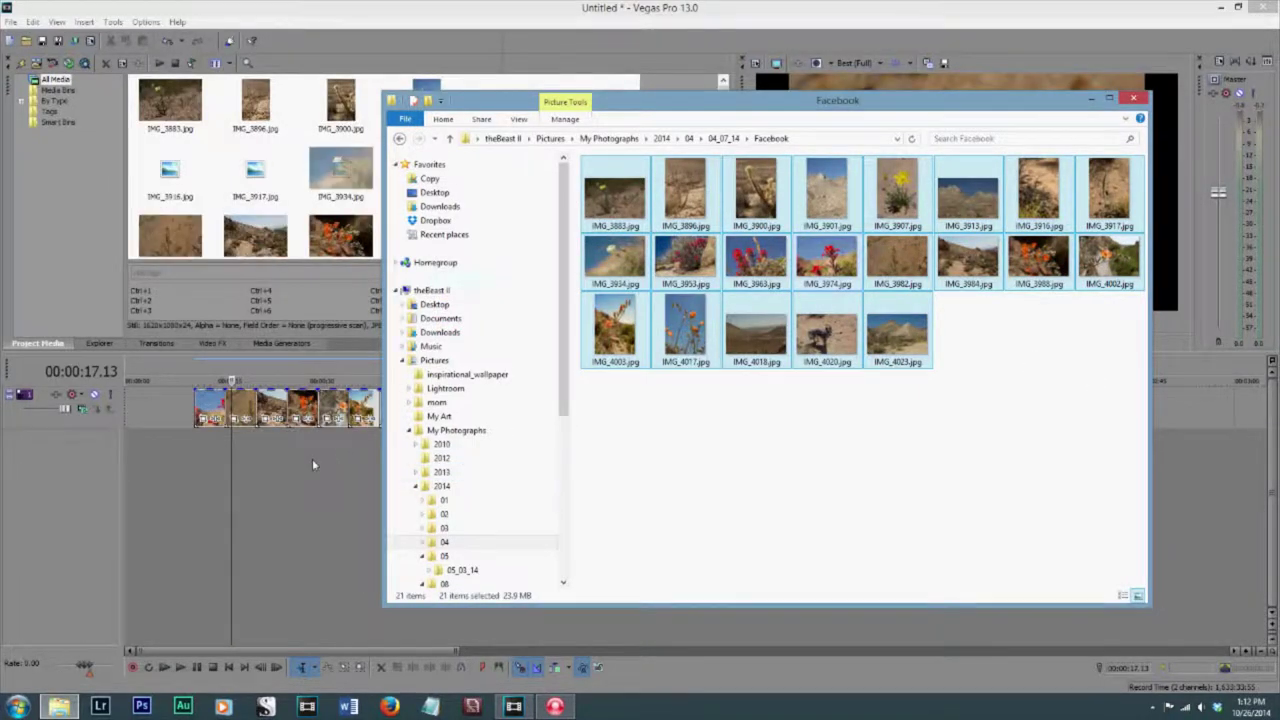
{"action": "left_click", "coordinate": [312, 458]}
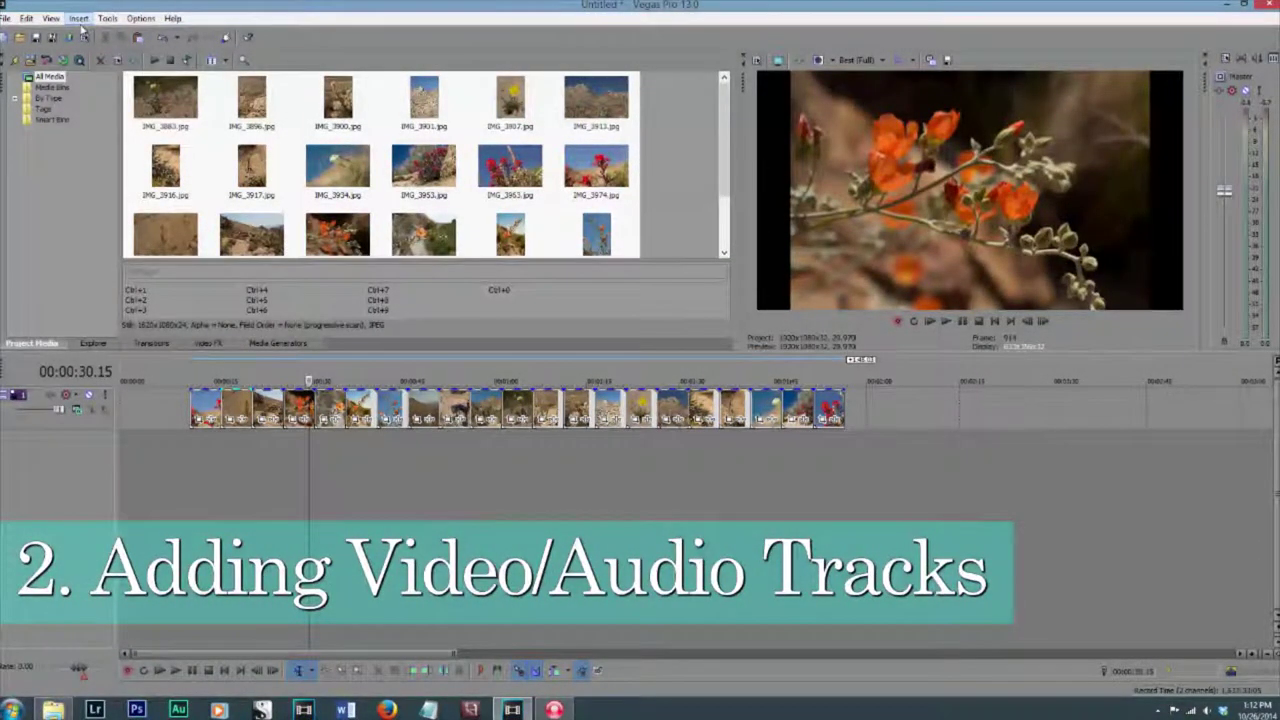
Insert a new video track above the photo clips and an audio track below them
{"action": "left_click", "coordinate": [79, 19]}
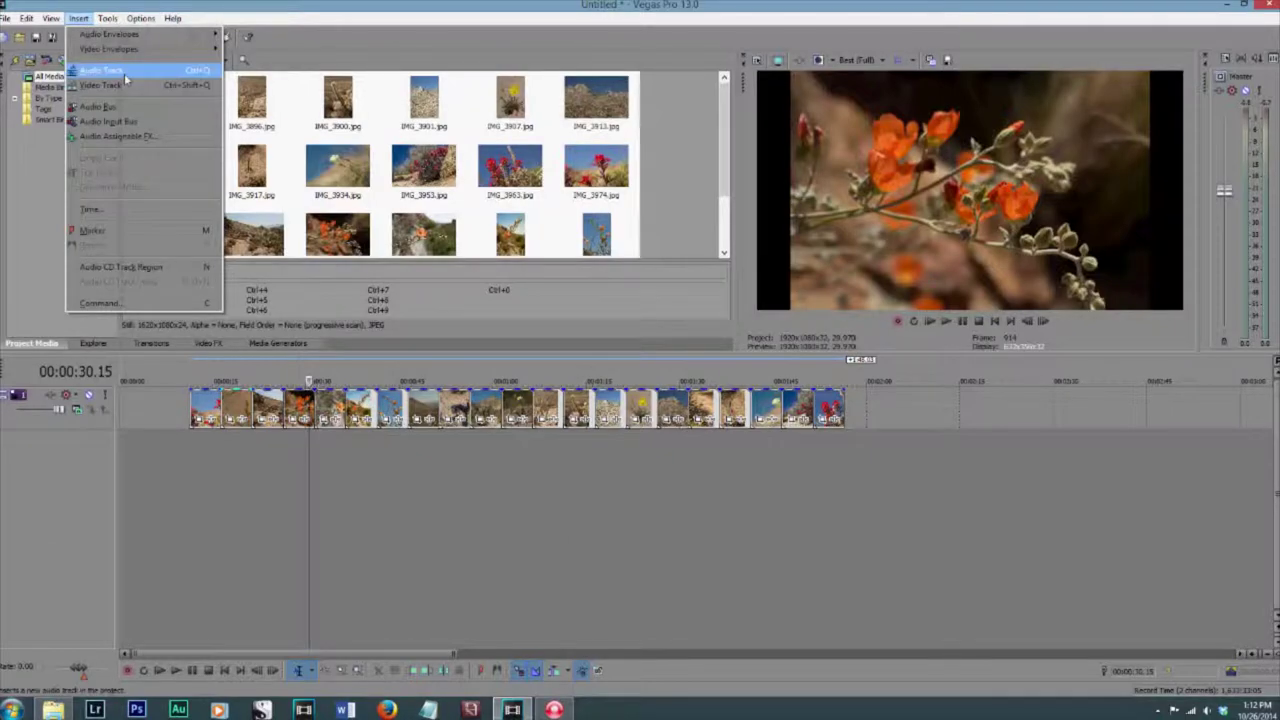
{"action": "left_click", "coordinate": [326, 481]}
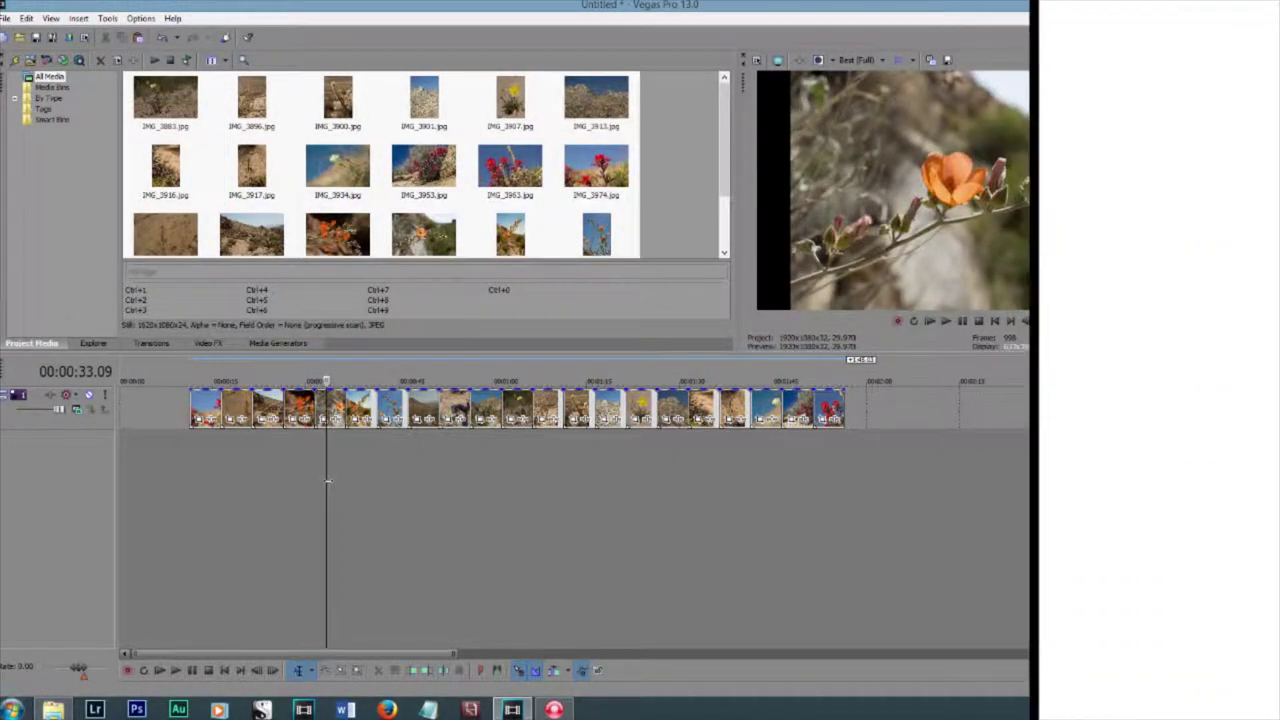
{"action": "key", "text": "ctrl+shift+q"}
{"action": "left_click", "coordinate": [314, 396]}
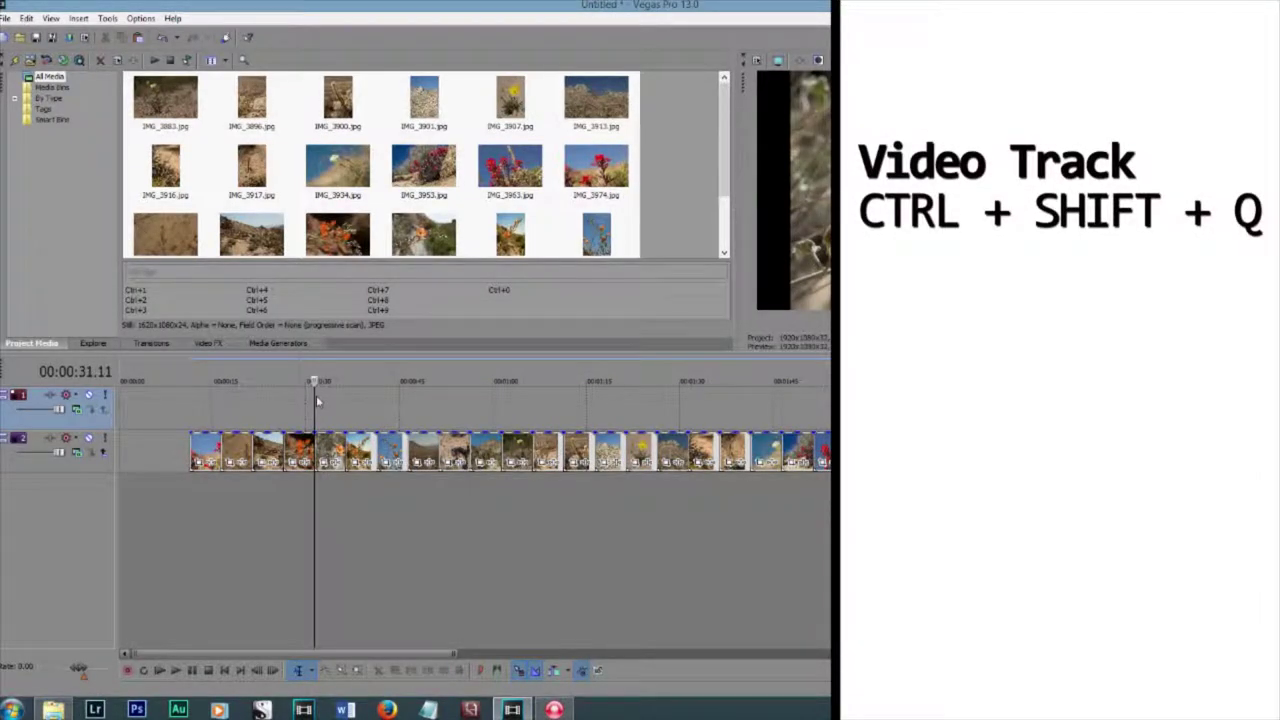
{"action": "key", "text": "ctrl+q"}
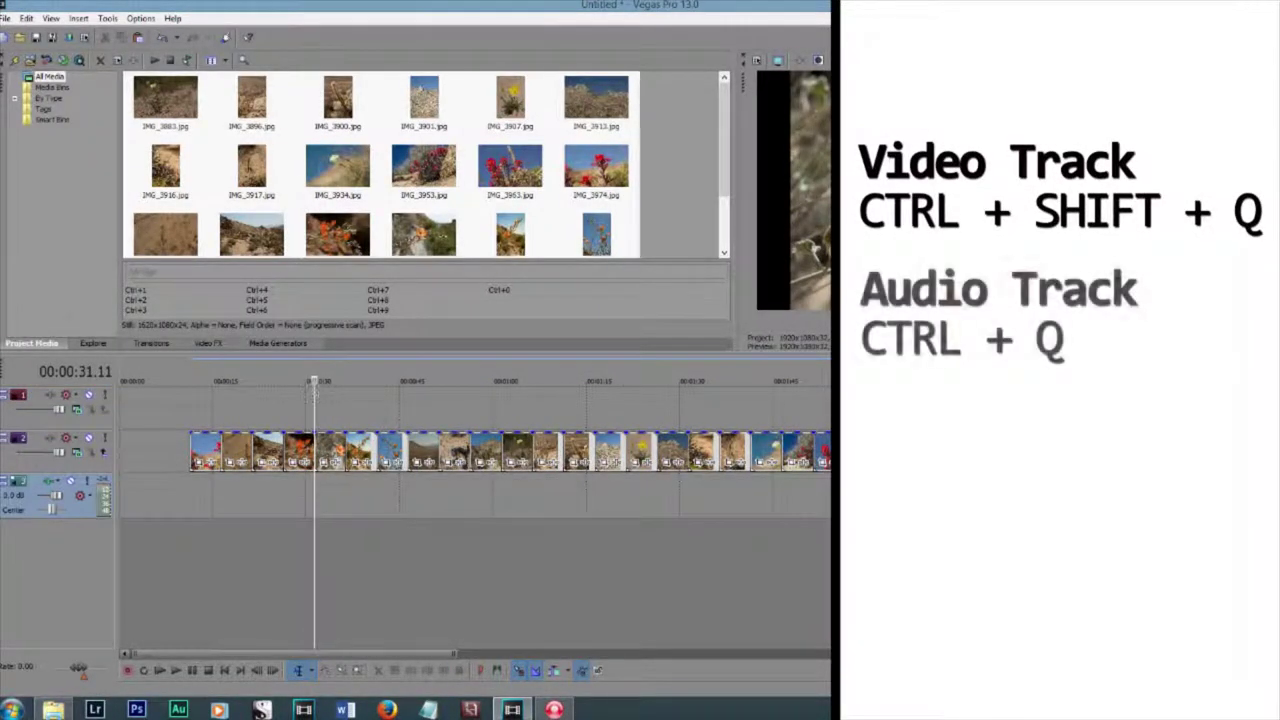
{"action": "left_click", "coordinate": [317, 399]}
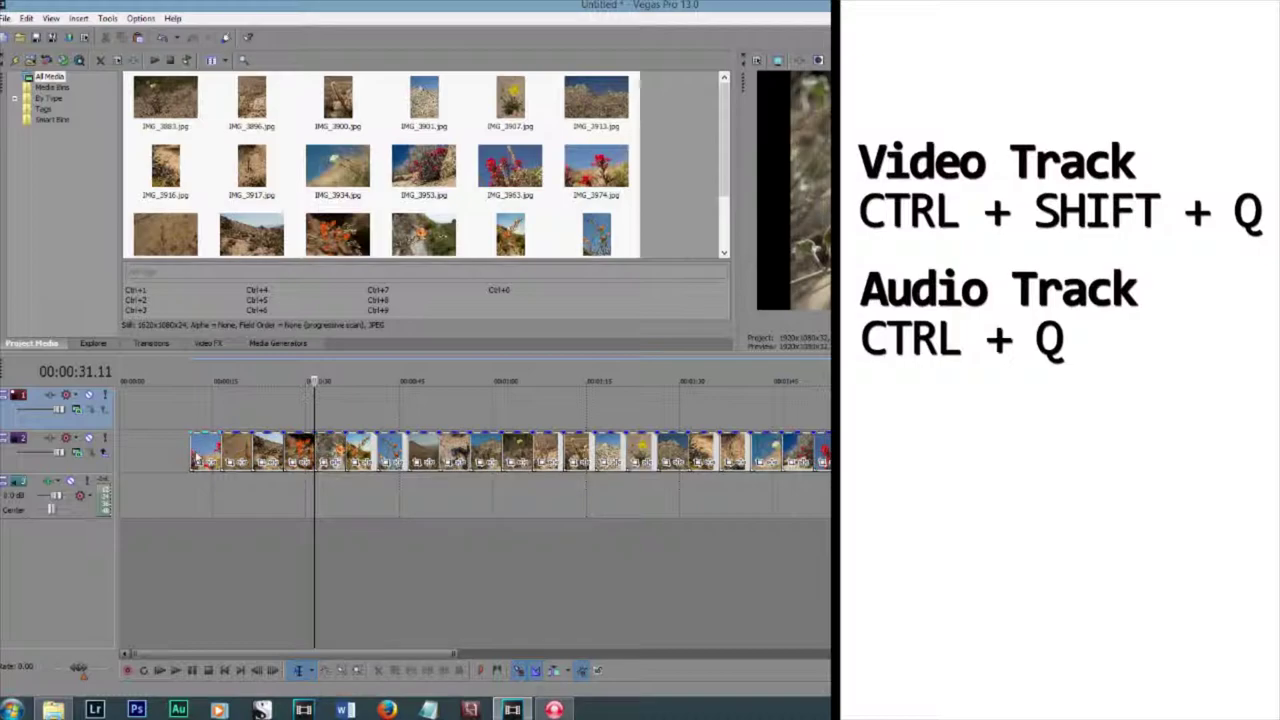
Copy the first five photo clips and paste them on the empty top video track at about 29 seconds
{"action": "left_click", "coordinate": [197, 458]}
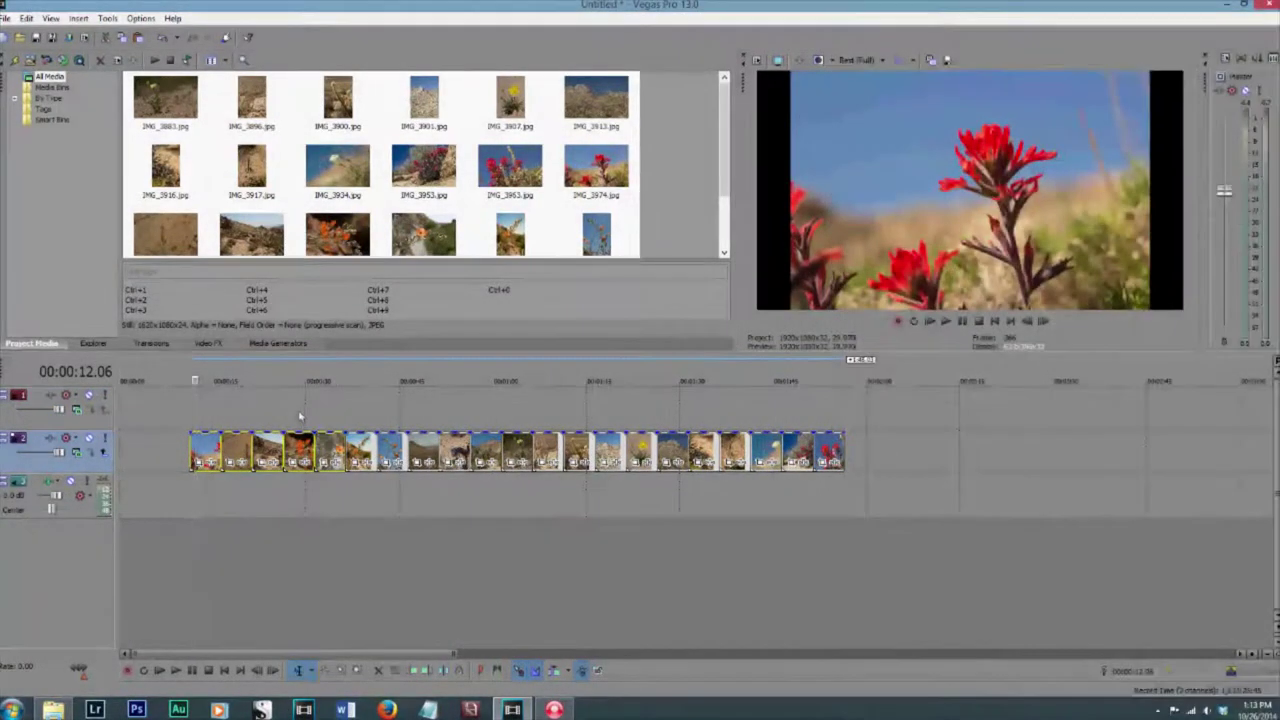
{"action": "left_click", "coordinate": [299, 405]}
{"action": "key", "text": "ctrl+v"}
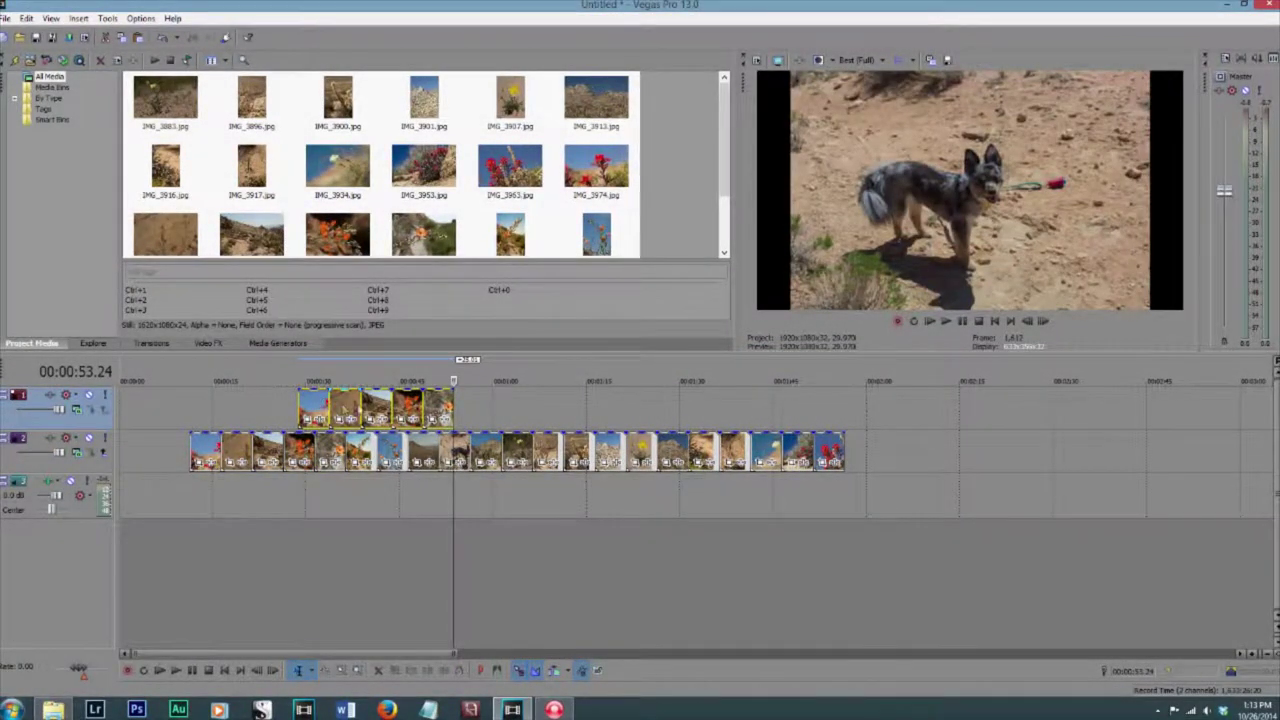
Insert another video track on top and copy the third clip of the five-clip group straight up onto it
{"action": "key", "text": "ctrl+shift+q"}
{"action": "left_click", "coordinate": [378, 452]}
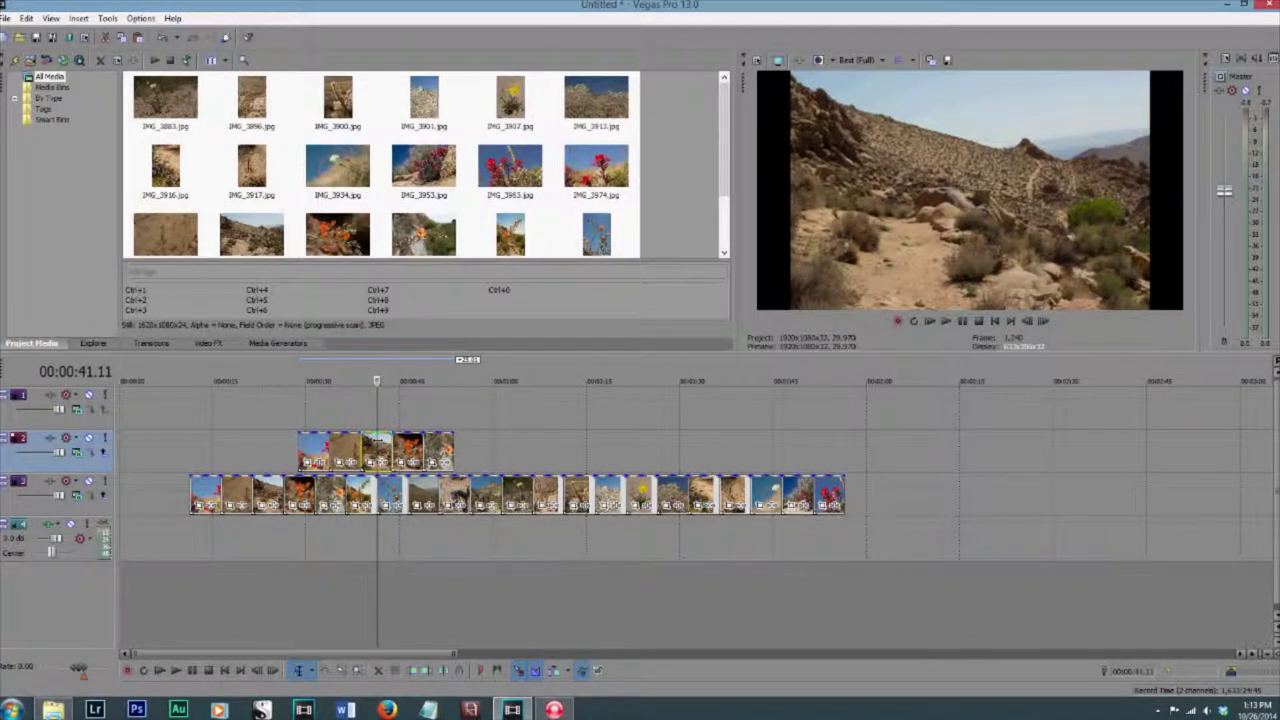
{"action": "left_click_drag", "start_coordinate": [377, 446], "coordinate": [377, 407]}
{"action": "left_click", "coordinate": [337, 411]}
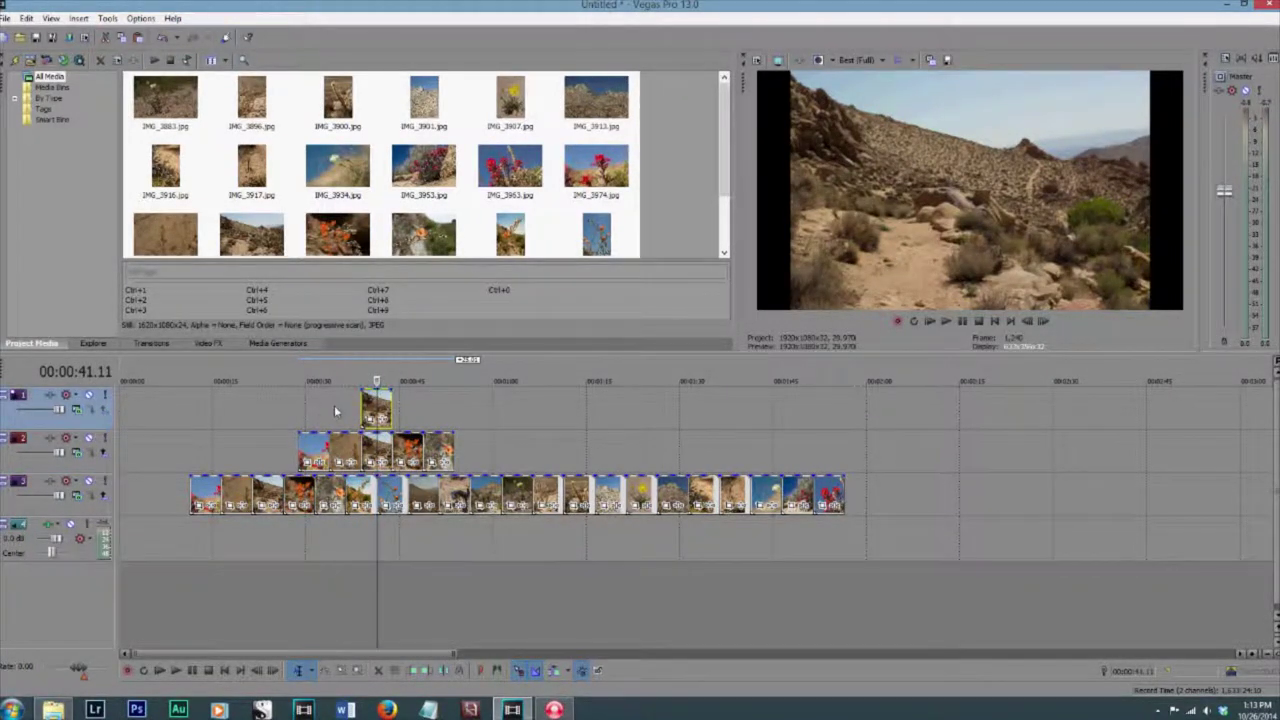
Place a copy of the five-clip group on the top track after the single clip, starting at about 55 seconds
{"action": "left_click_drag", "start_coordinate": [292, 411], "coordinate": [438, 411]}
{"action": "left_click", "coordinate": [422, 414]}
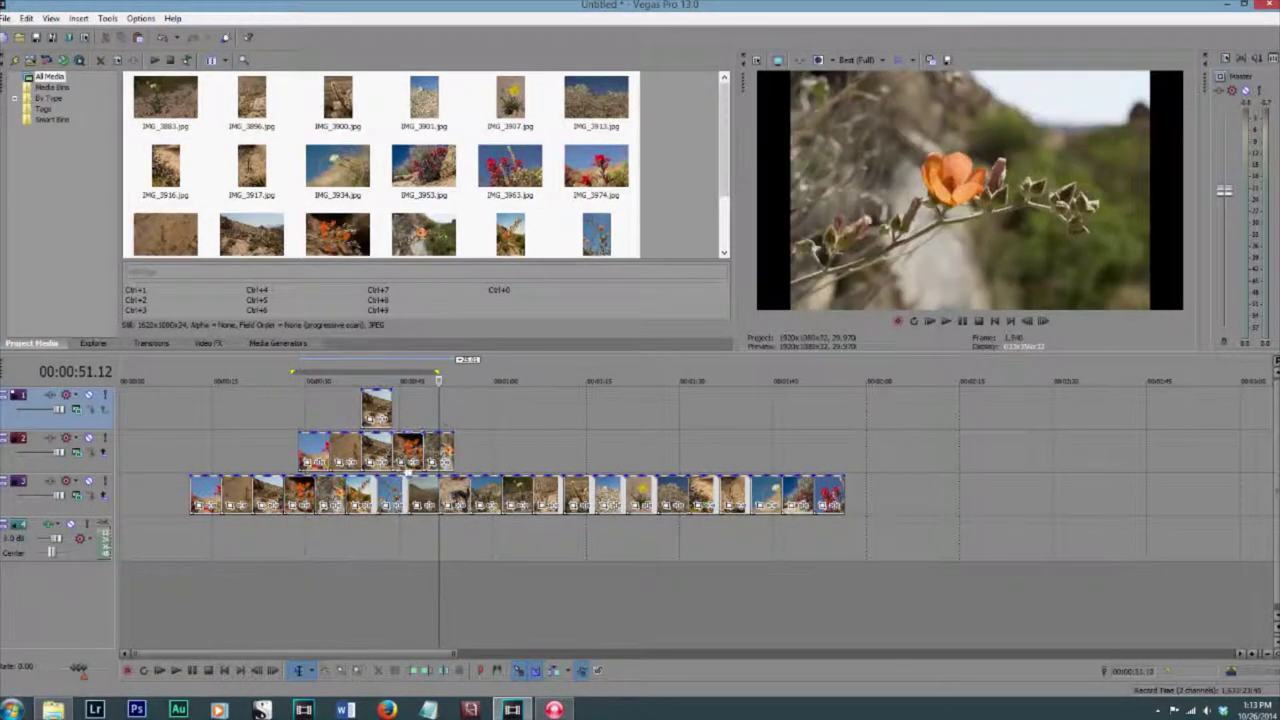
{"action": "left_click", "coordinate": [383, 412]}
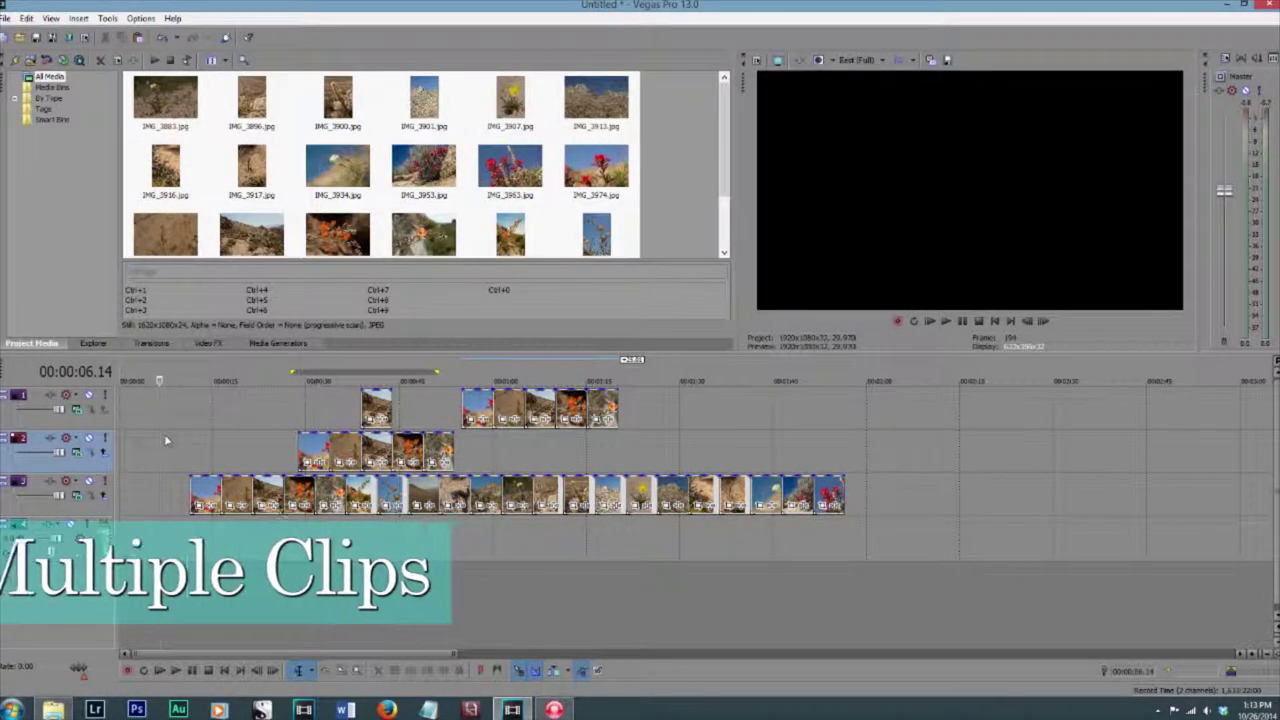
Select every clip on the lowest video track from first to last as one range, and clear the selection
{"action": "left_click", "coordinate": [215, 447]}
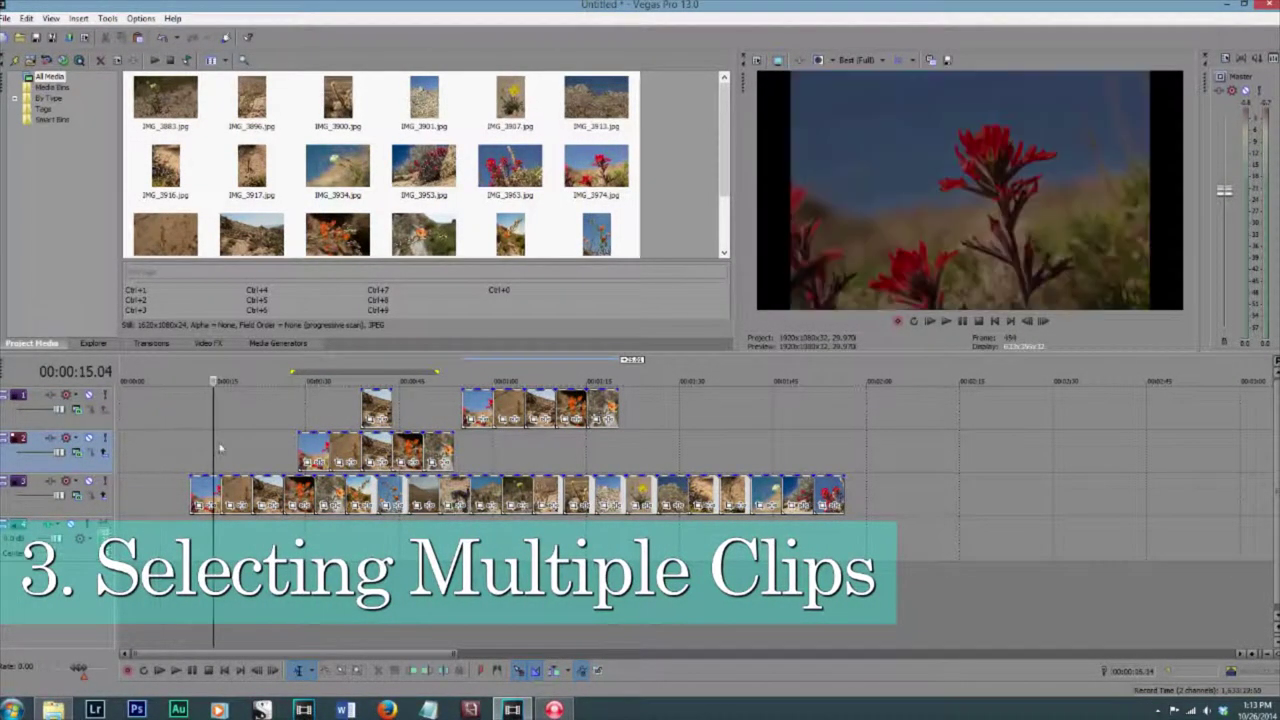
{"action": "left_click", "coordinate": [196, 495]}
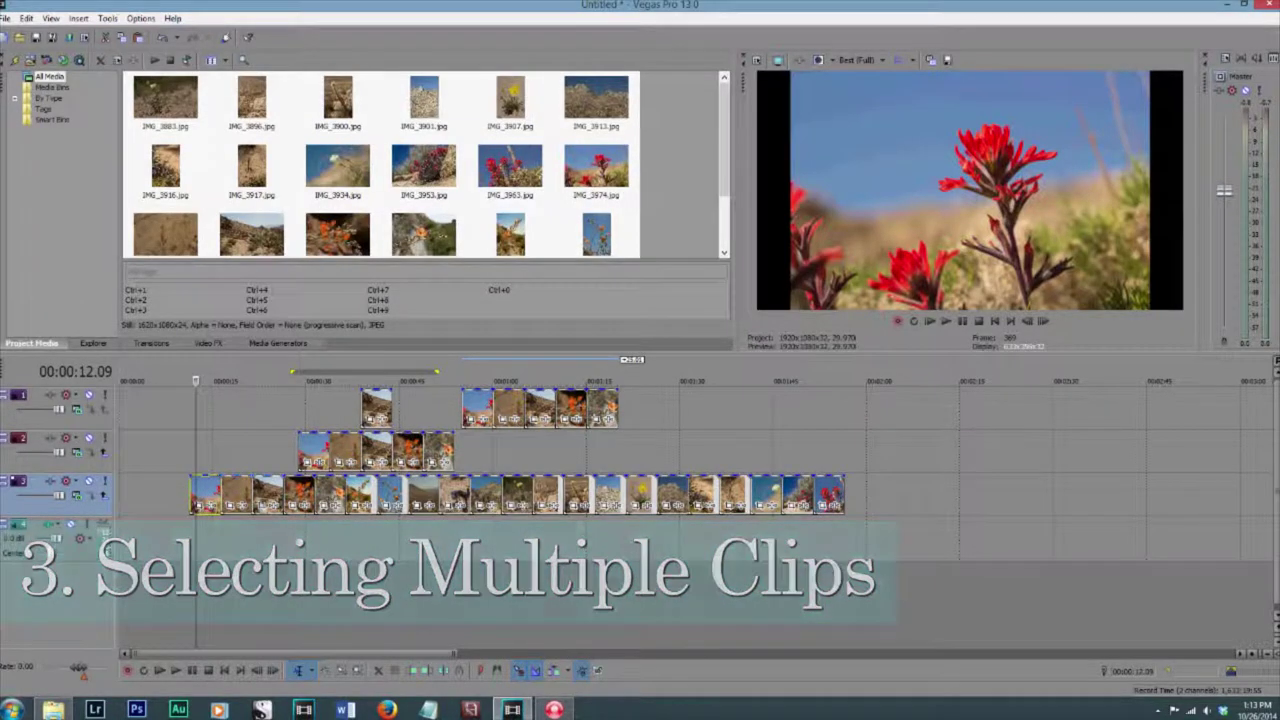
{"action": "left_click", "coordinate": [836, 492], "text": "shift"}
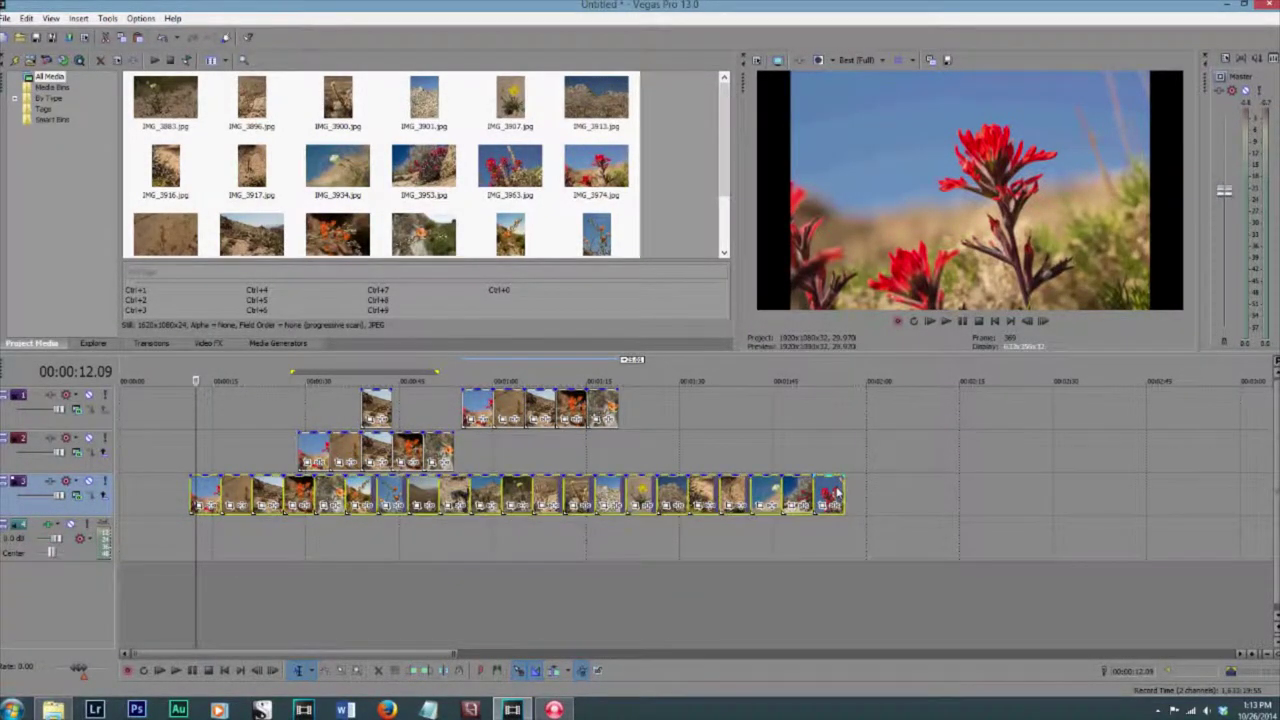
{"action": "left_click", "coordinate": [246, 540]}
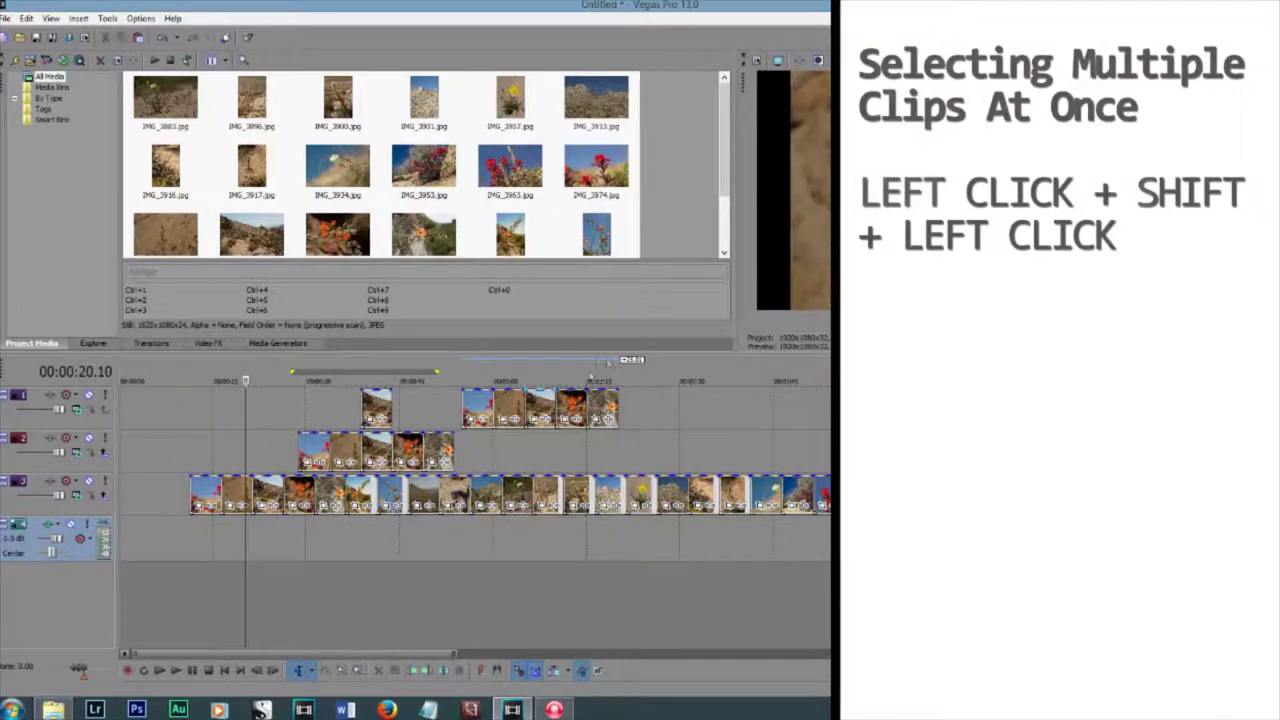
Select the clip range spanning all three video tracks from the first lowest-track clip to the single top-track clip, and clear the selection
{"action": "left_click", "coordinate": [207, 506]}
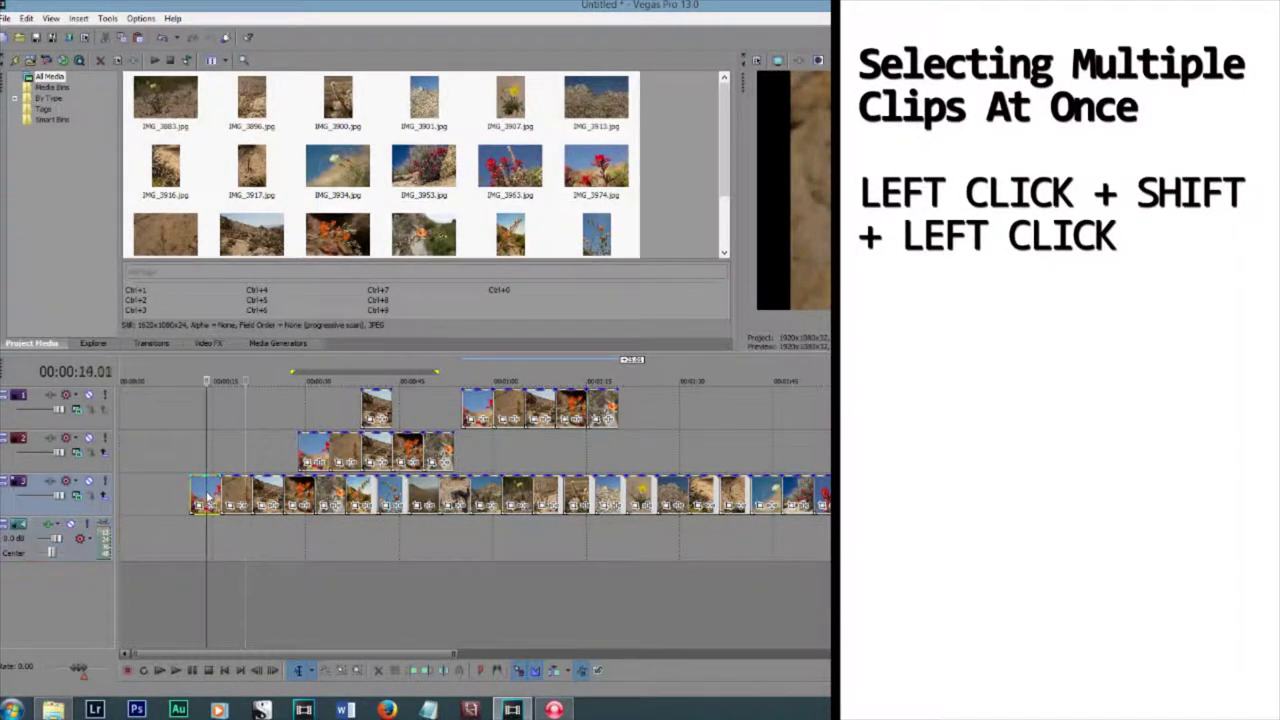
{"action": "left_click", "coordinate": [388, 405], "text": "shift"}
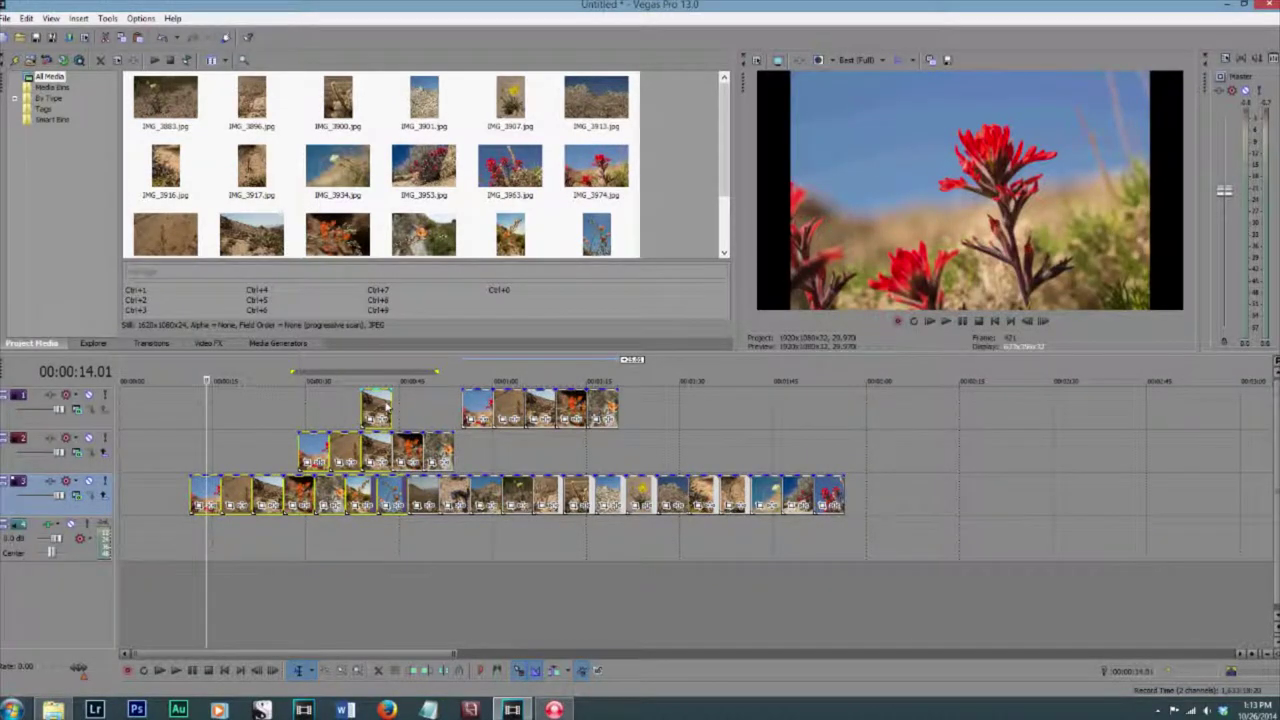
{"action": "scroll", "coordinate": [324, 431], "scroll_direction": "up", "scroll_amount": 2}
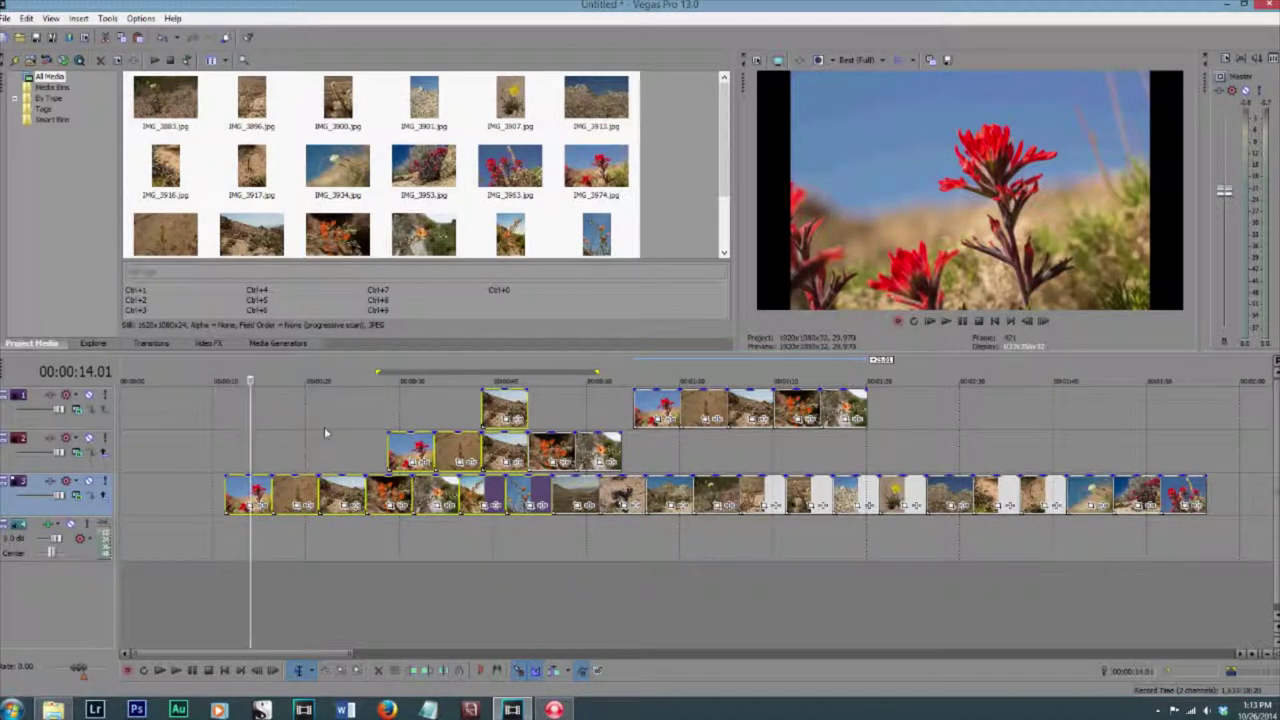
{"action": "left_click", "coordinate": [384, 424]}
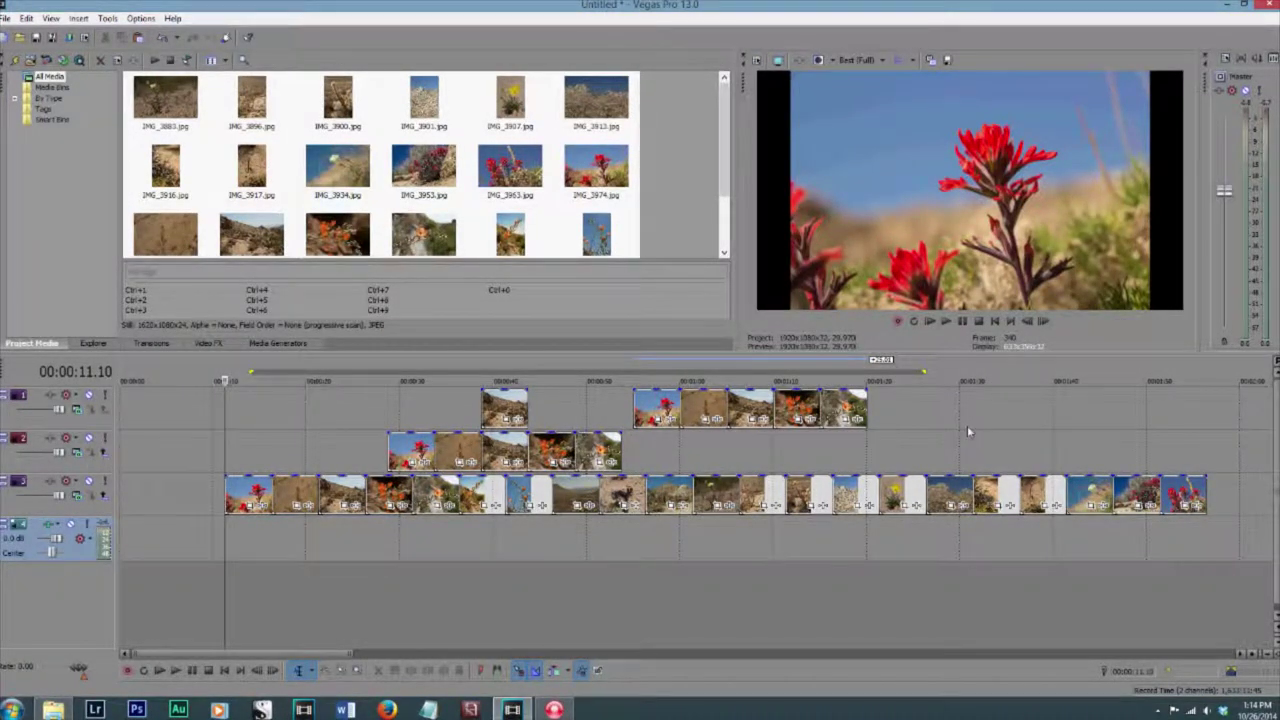
{"action": "left_click", "coordinate": [238, 494]}
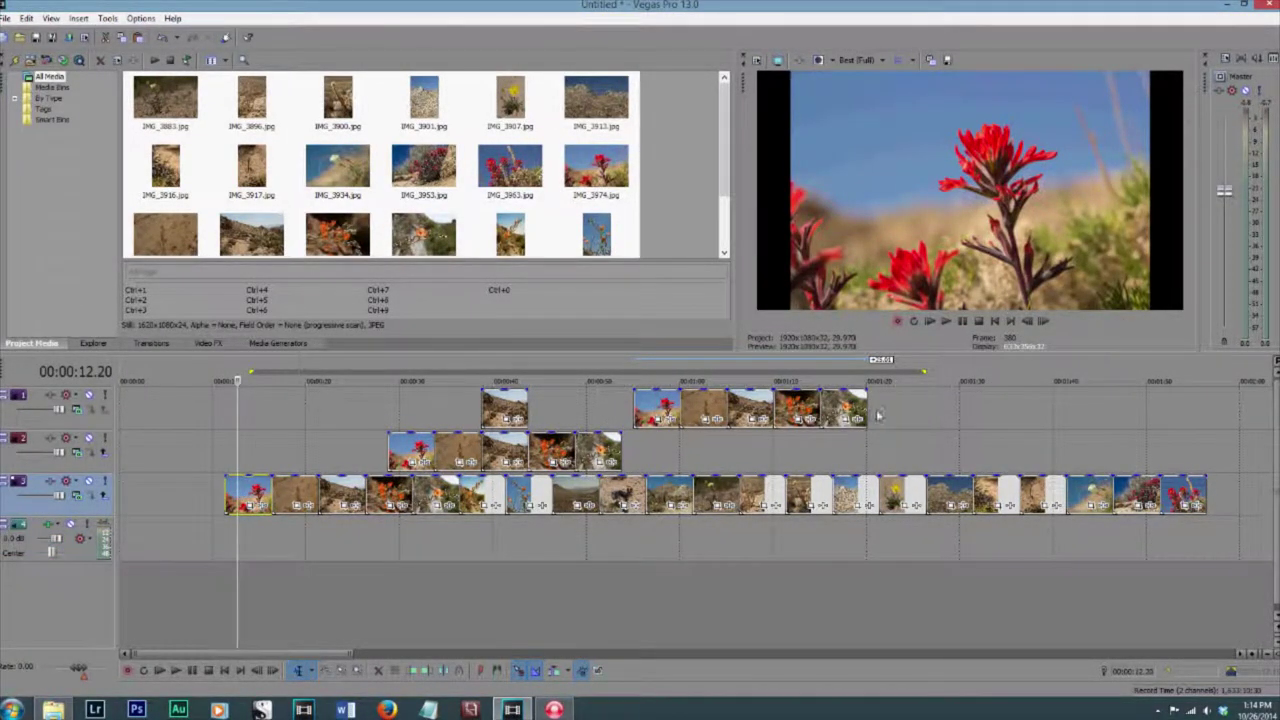
{"action": "left_click", "coordinate": [910, 530], "text": "shift"}
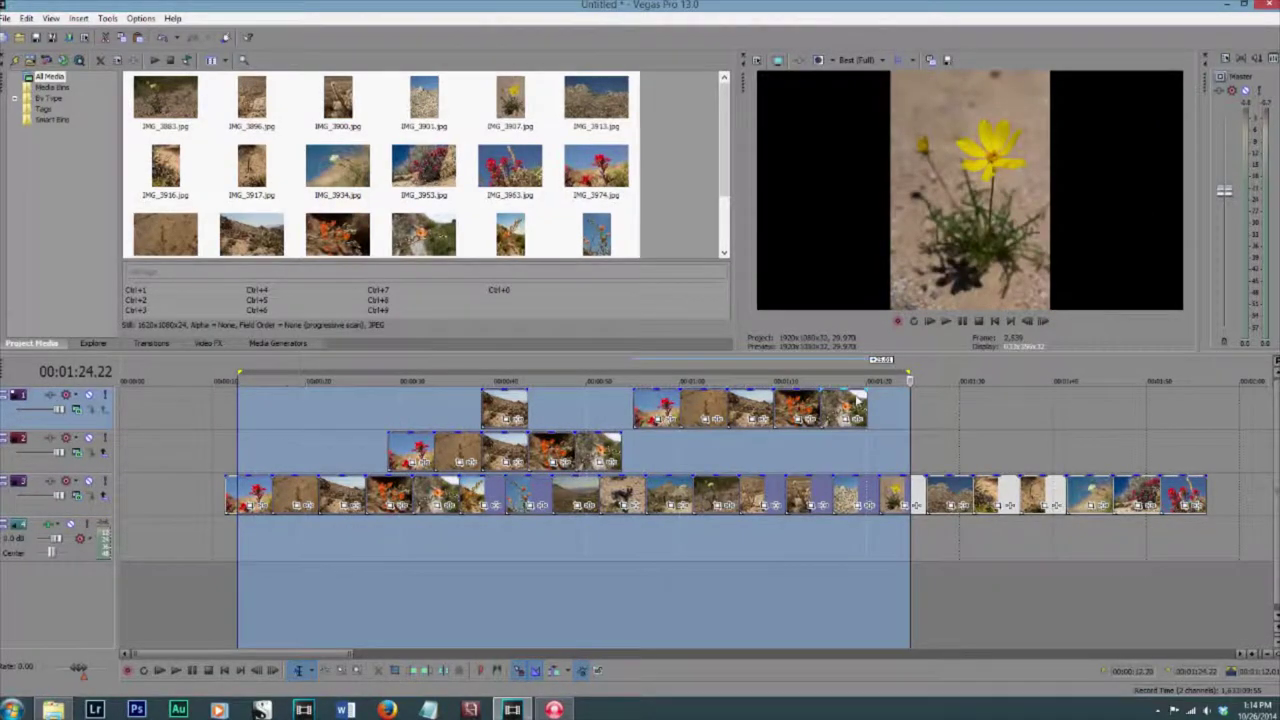
{"action": "left_click", "coordinate": [894, 432]}
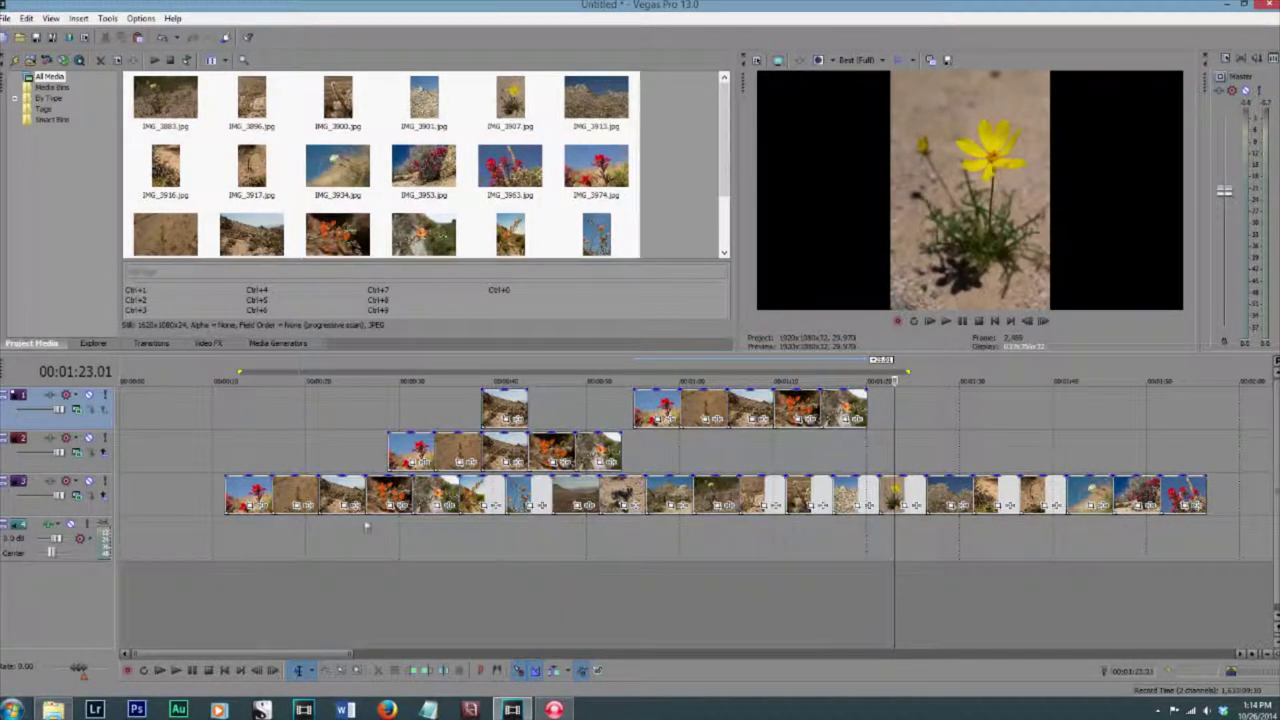
{"action": "left_click", "coordinate": [233, 490]}
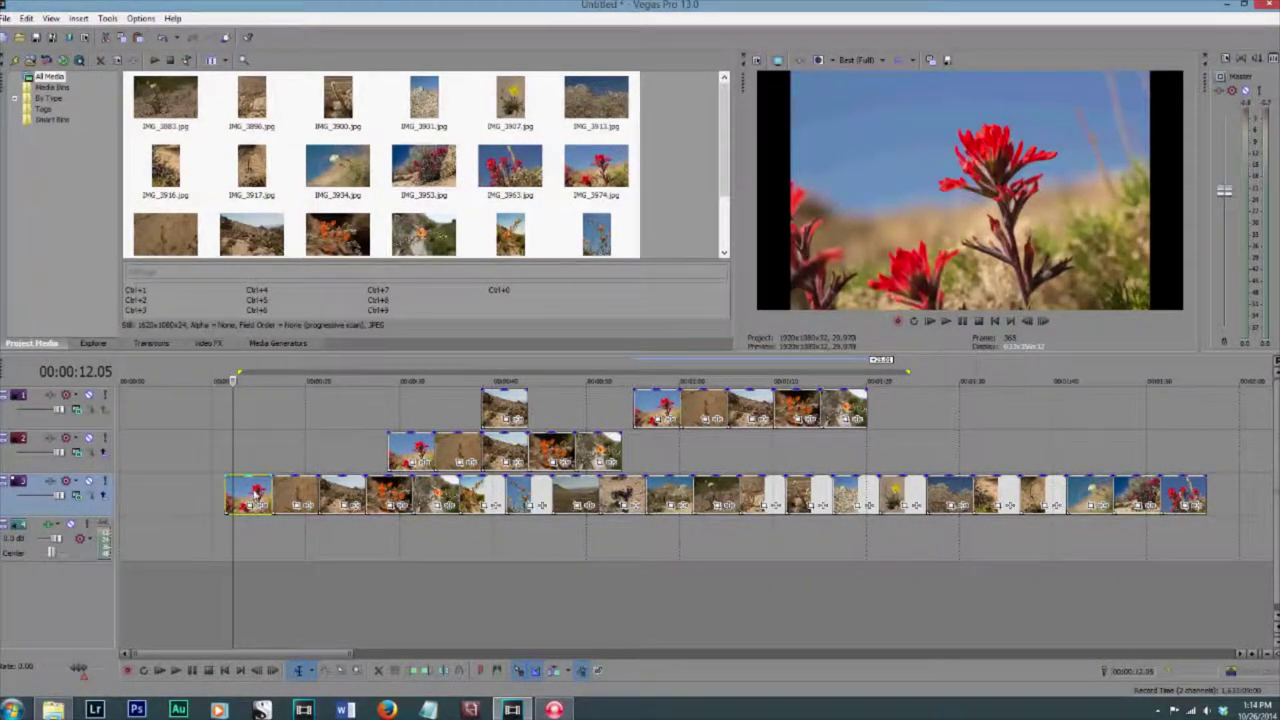
{"action": "left_click", "coordinate": [282, 441]}
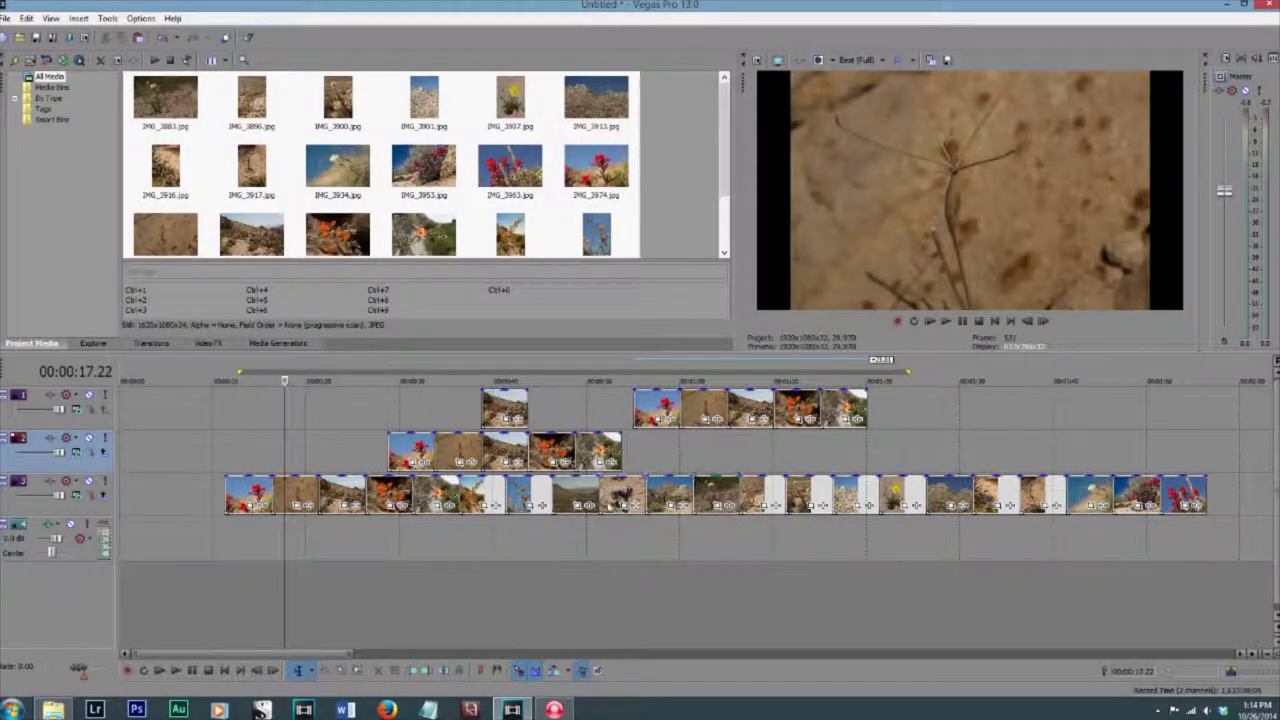
Copy the first clip of the lowest video track onto the top video track, directly above the original
{"action": "left_click", "coordinate": [248, 495]}
{"action": "left_click_drag", "start_coordinate": [240, 487], "coordinate": [248, 408]}
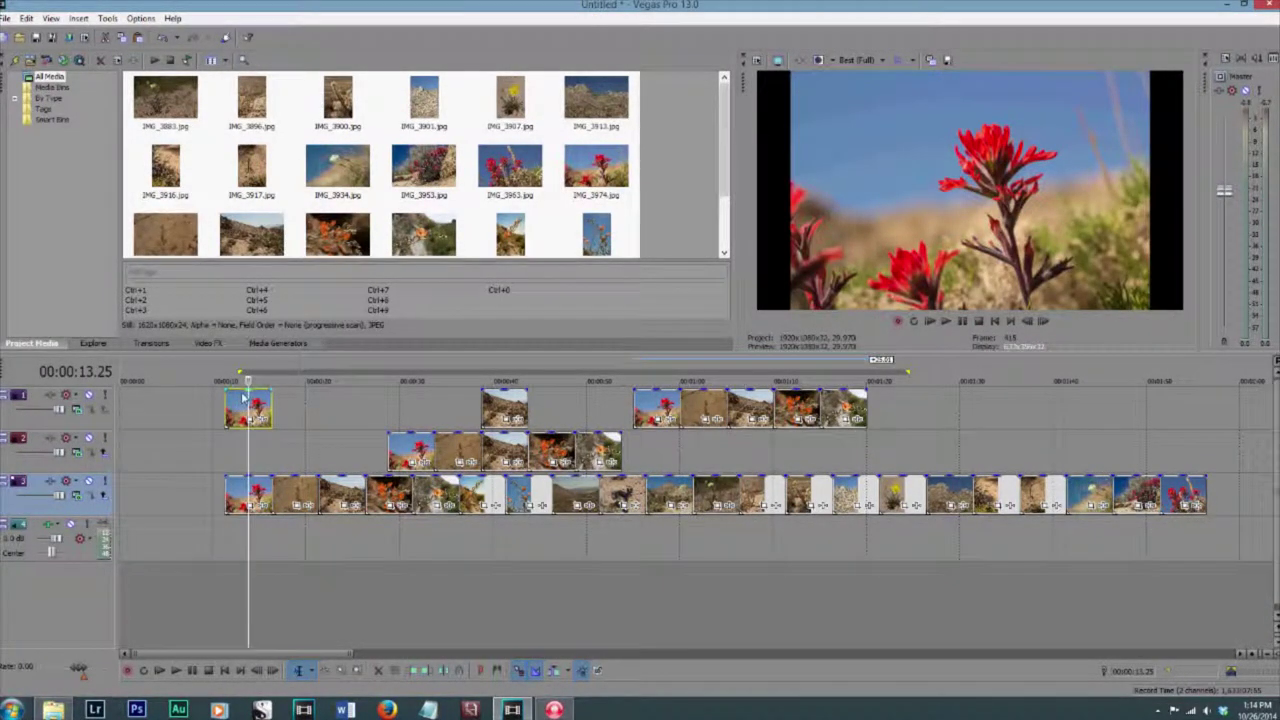
{"action": "left_click", "coordinate": [245, 441]}
Copy the first top-track clip to the end of the top track, aligned above the last clip of the lowest video track
{"action": "left_click", "coordinate": [249, 400]}
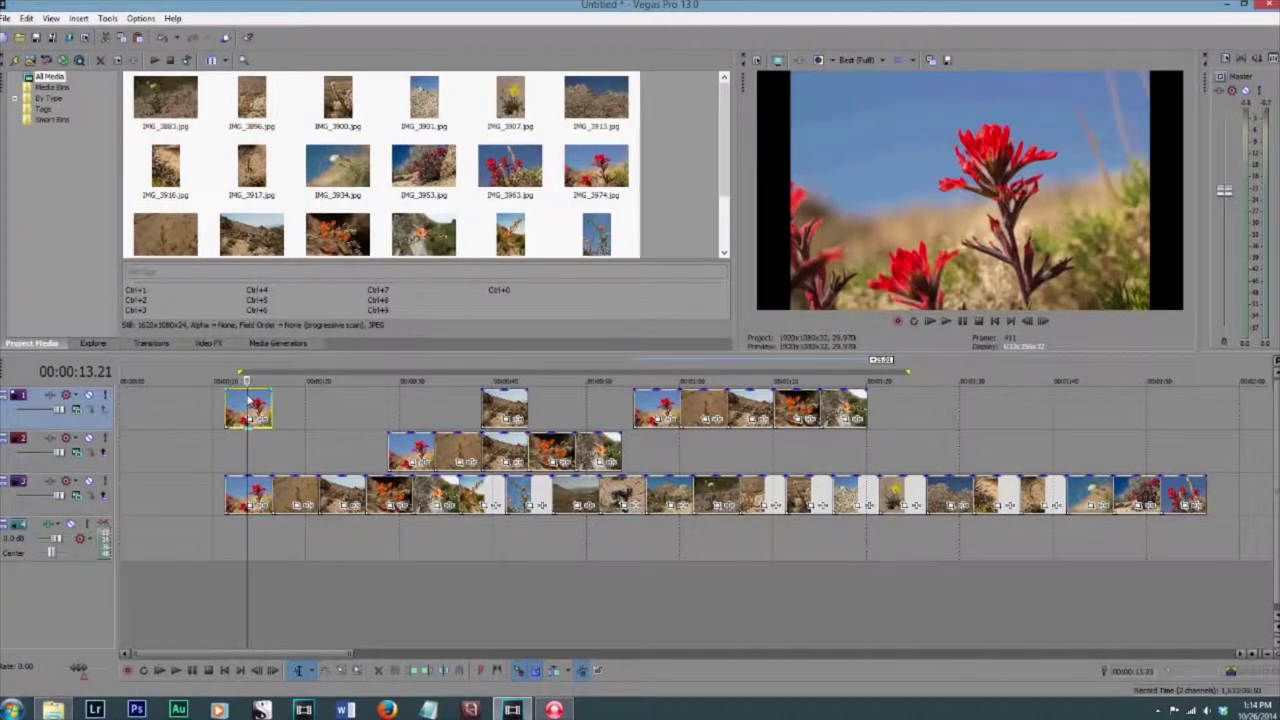
{"action": "left_click", "coordinate": [251, 411]}
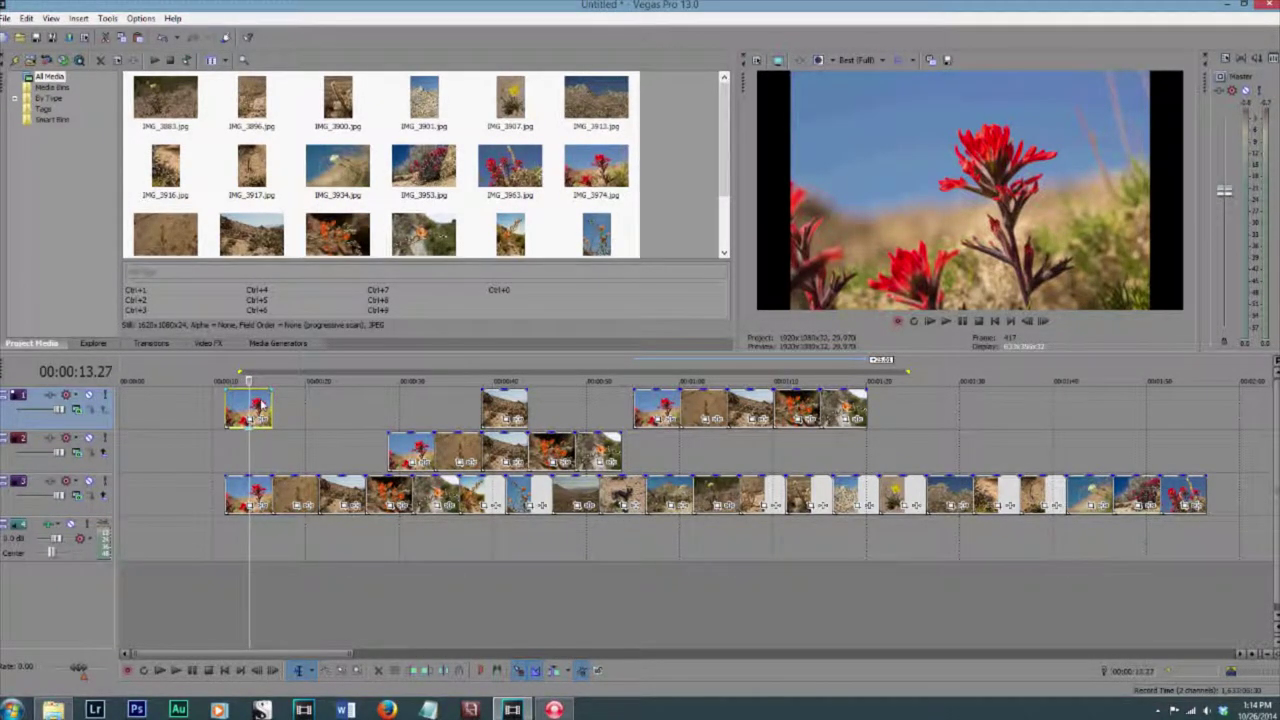
{"action": "left_click_drag", "start_coordinate": [1201, 418], "coordinate": [1186, 415]}
{"action": "left_click", "coordinate": [1167, 445]}
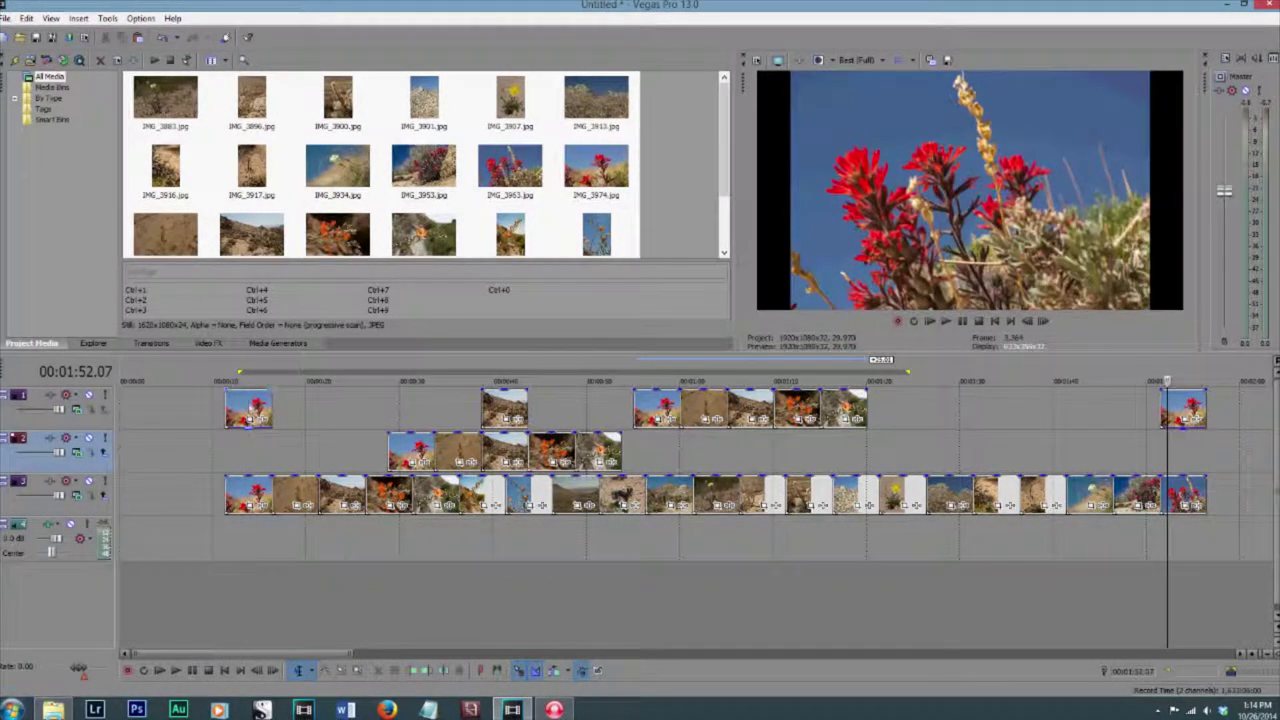
Select all clips on the three video tracks as a range from the first top-track clip to the last lowest-track clip
{"action": "left_click", "coordinate": [248, 407]}
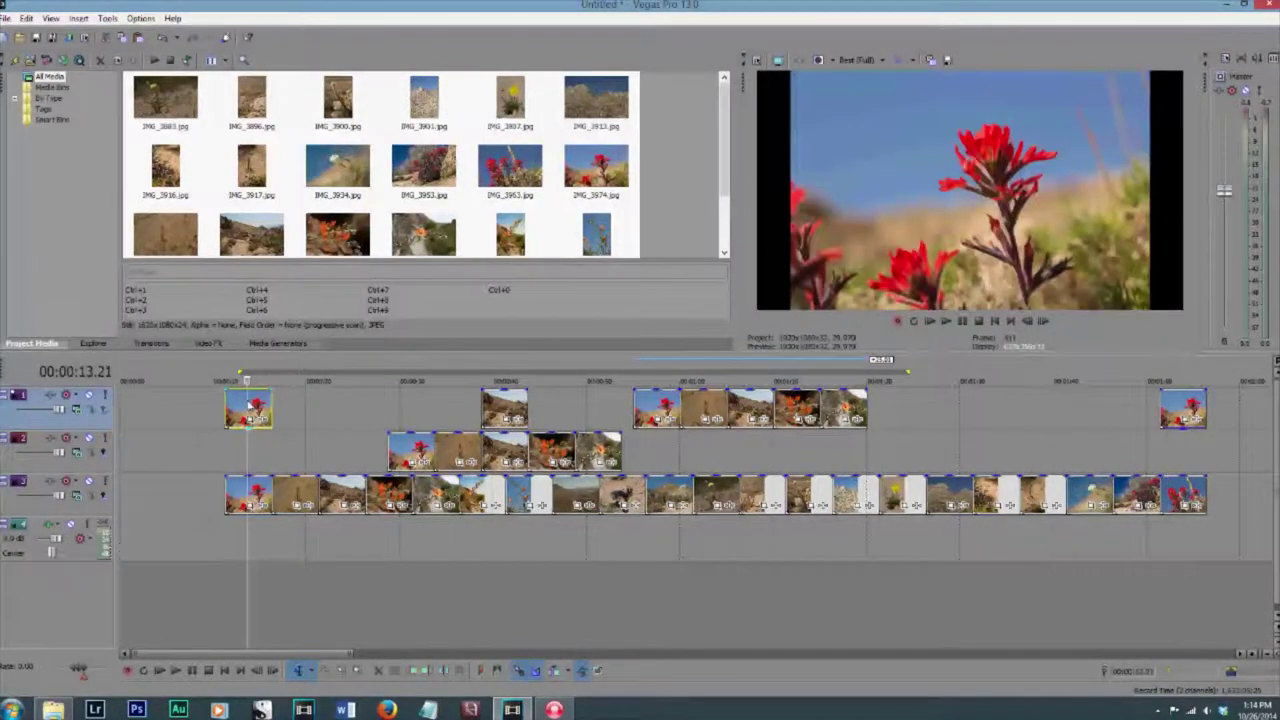
{"action": "left_click", "coordinate": [1200, 493], "text": "shift"}
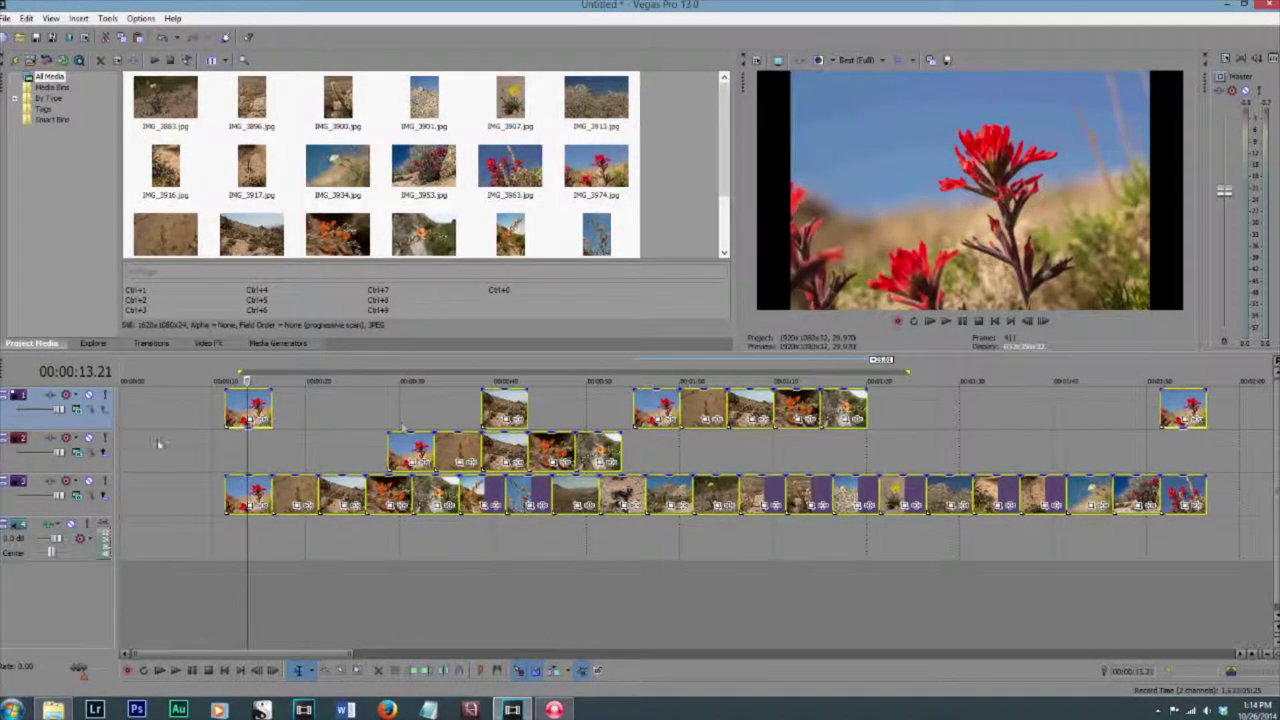
Select all clips as a range from the first lowest-track clip to the last top-track clip, and clear the selection
{"action": "left_click", "coordinate": [239, 490]}
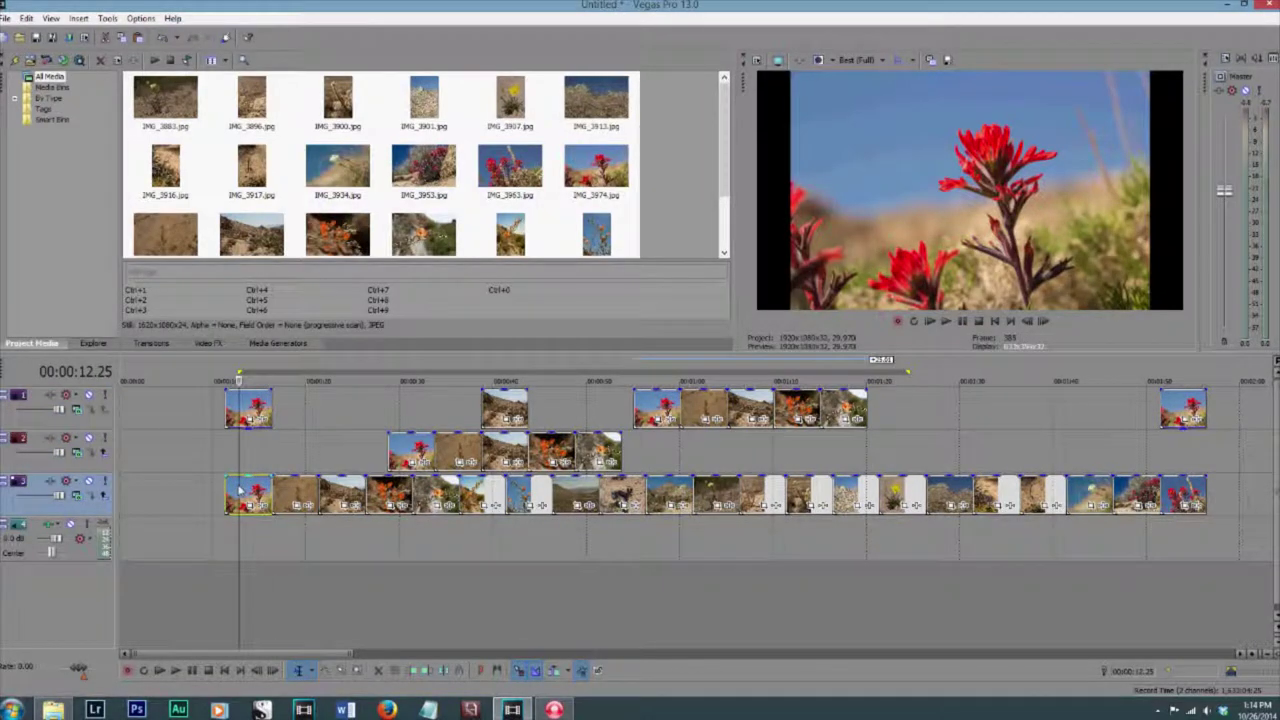
{"action": "left_click", "coordinate": [1190, 404], "text": "shift"}
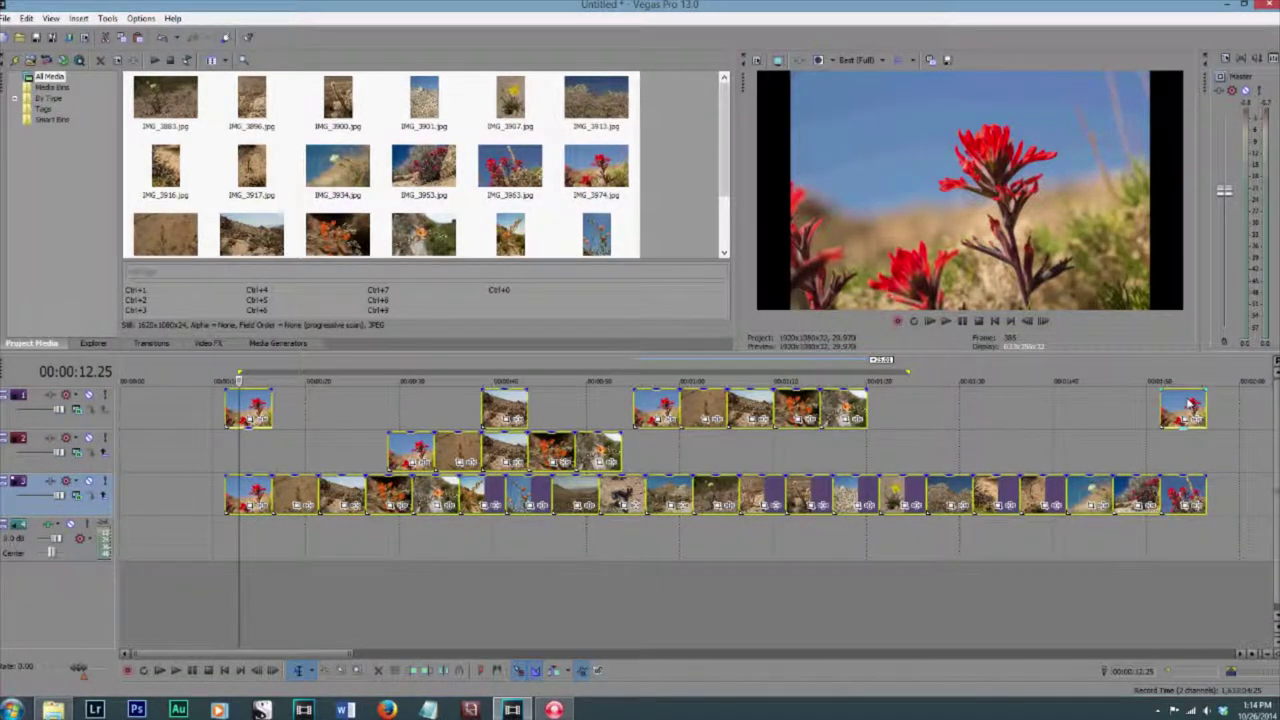
{"action": "left_click", "coordinate": [321, 414]}
Move the last top-track clip earlier and select the range from the first lowest-track clip to that moved clip
{"action": "left_click_drag", "start_coordinate": [1188, 418], "coordinate": [955, 418]}
{"action": "left_click", "coordinate": [241, 496]}
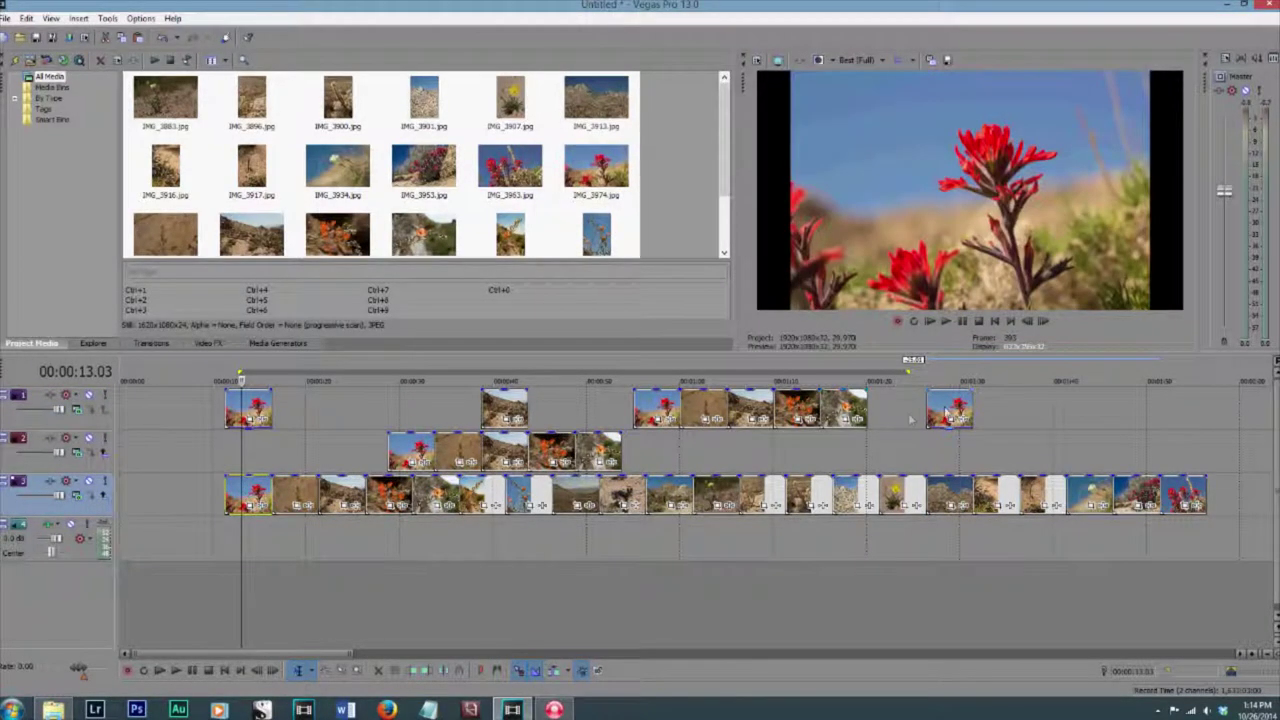
{"action": "left_click", "coordinate": [946, 412], "text": "shift"}
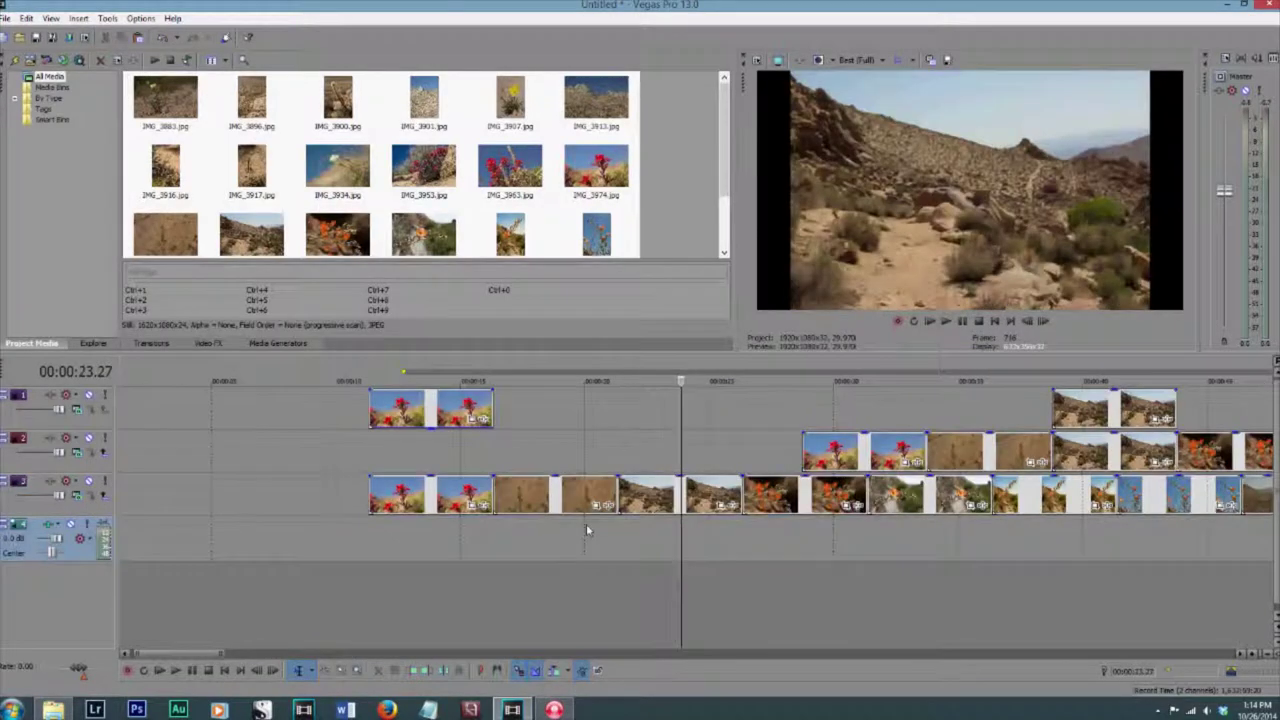
Split the landscape clip on the lowest video track at 00:00:23.16 and delete its second part
{"action": "left_click", "coordinate": [673, 509]}
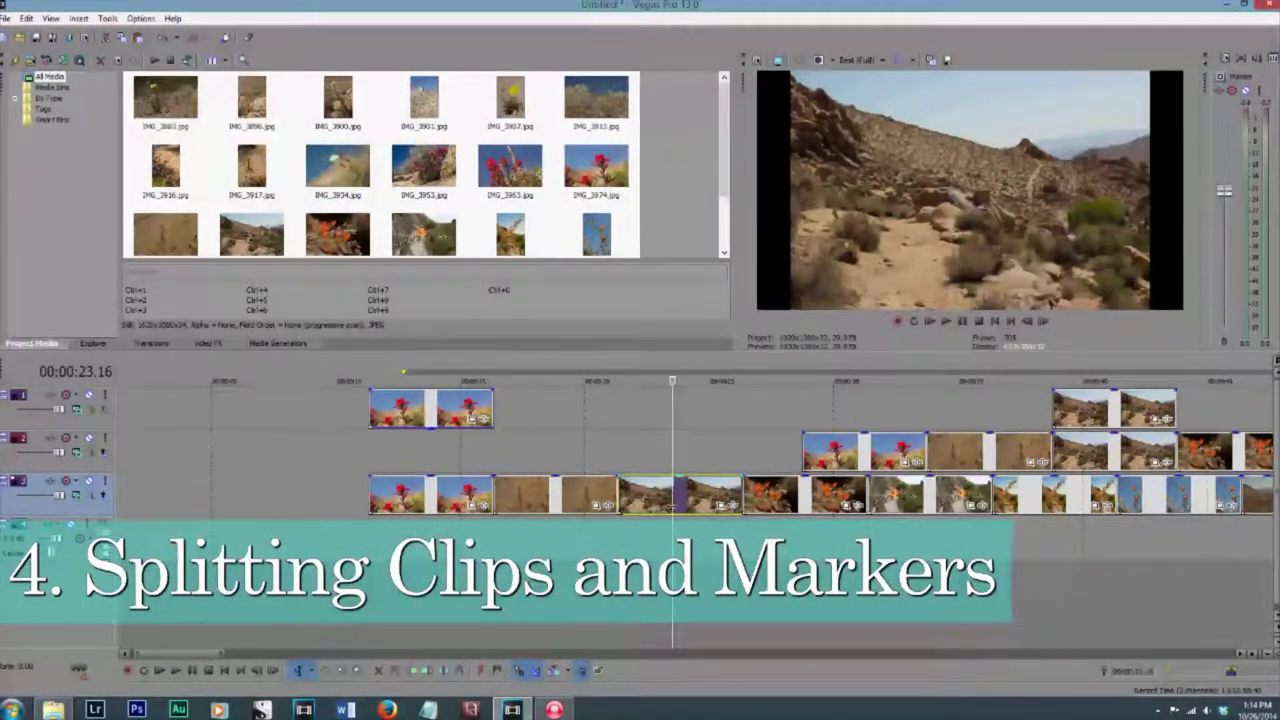
{"action": "key", "text": "s"}
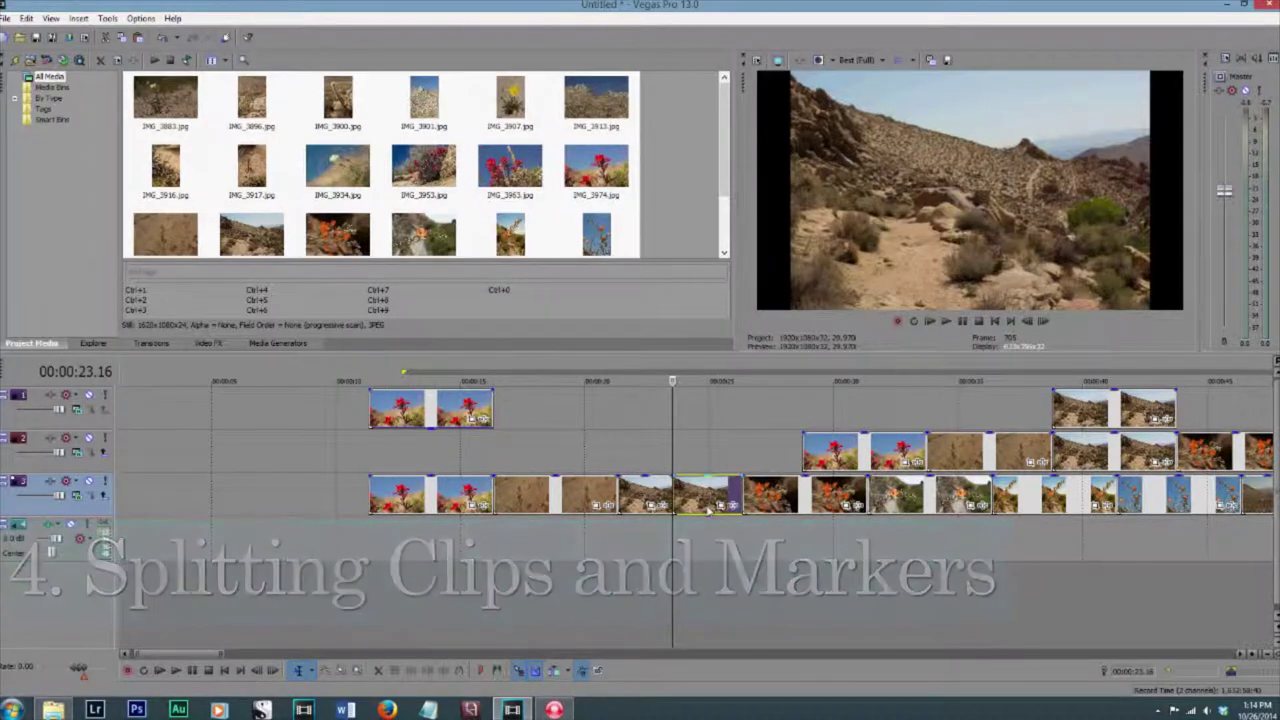
{"action": "key", "text": "Delete"}
{"action": "left_click", "coordinate": [658, 466]}
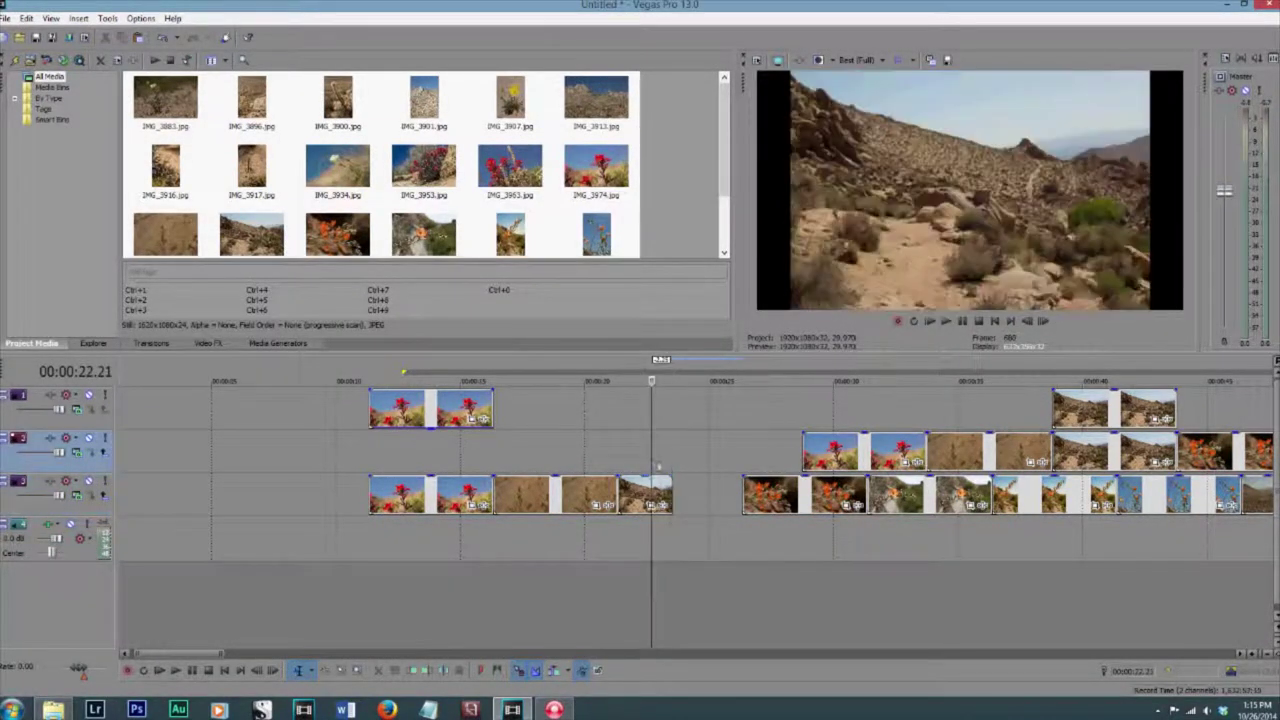
Extend the shortened landscape clip to the start of the next clip and move it into the gap on the top track
{"action": "left_click_drag", "start_coordinate": [672, 497], "coordinate": [743, 497]}
{"action": "left_click_drag", "start_coordinate": [676, 422], "coordinate": [539, 421]}
Trim the end of the moved landscape clip on the top track to a length of about 3.4 seconds
{"action": "left_click", "coordinate": [609, 421]}
{"action": "left_click", "coordinate": [562, 421]}
{"action": "left_click", "coordinate": [607, 421]}
{"action": "left_click_drag", "start_coordinate": [658, 405], "coordinate": [615, 406]}
Add a marker at 00:00:19.09 and move it to the start of the orange-flower clip on the lowest track
{"action": "left_click", "coordinate": [567, 406]}
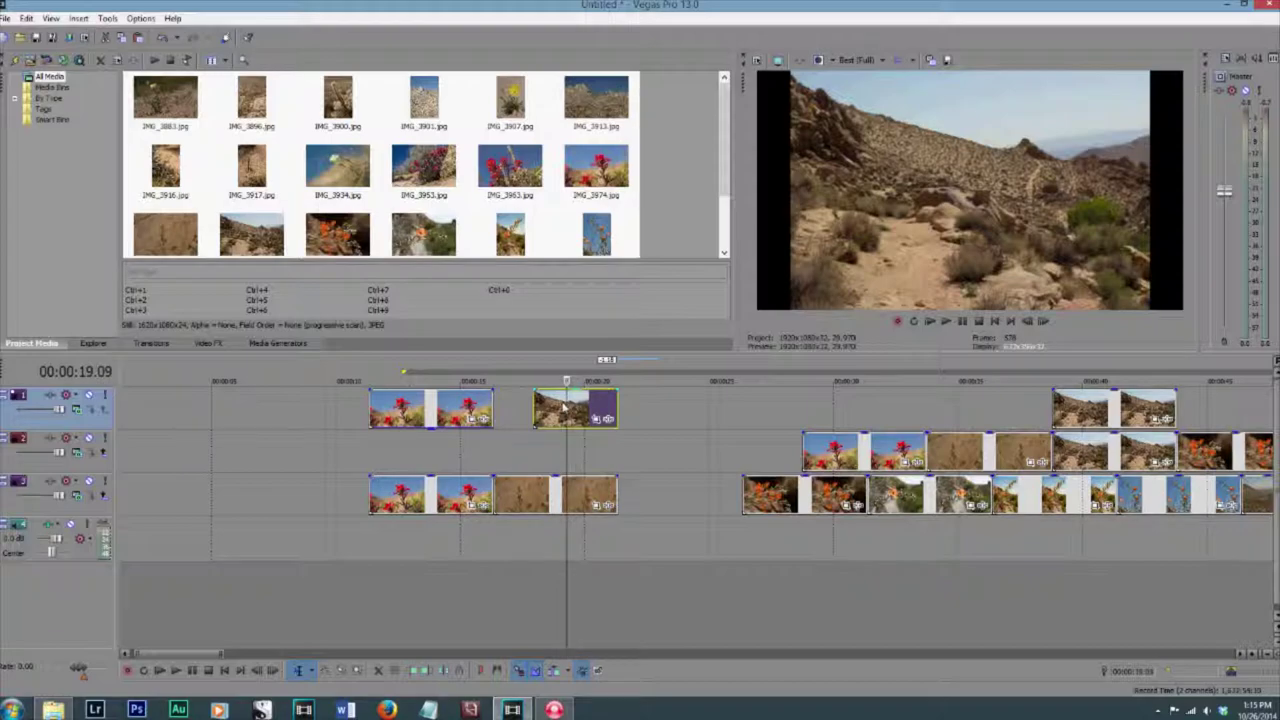
{"action": "key", "text": "m"}
{"action": "left_click", "coordinate": [688, 412]}
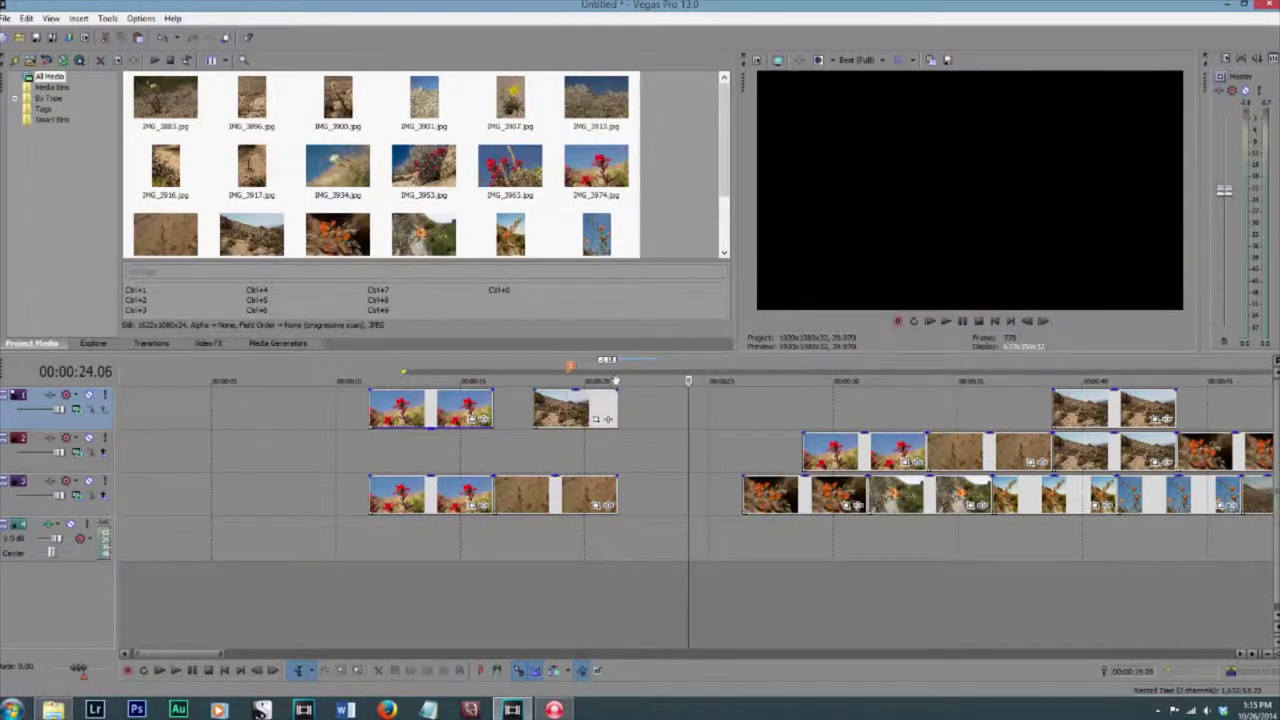
{"action": "left_click_drag", "start_coordinate": [571, 369], "coordinate": [744, 368]}
{"action": "left_click", "coordinate": [775, 438]}
{"action": "left_click", "coordinate": [773, 434]}
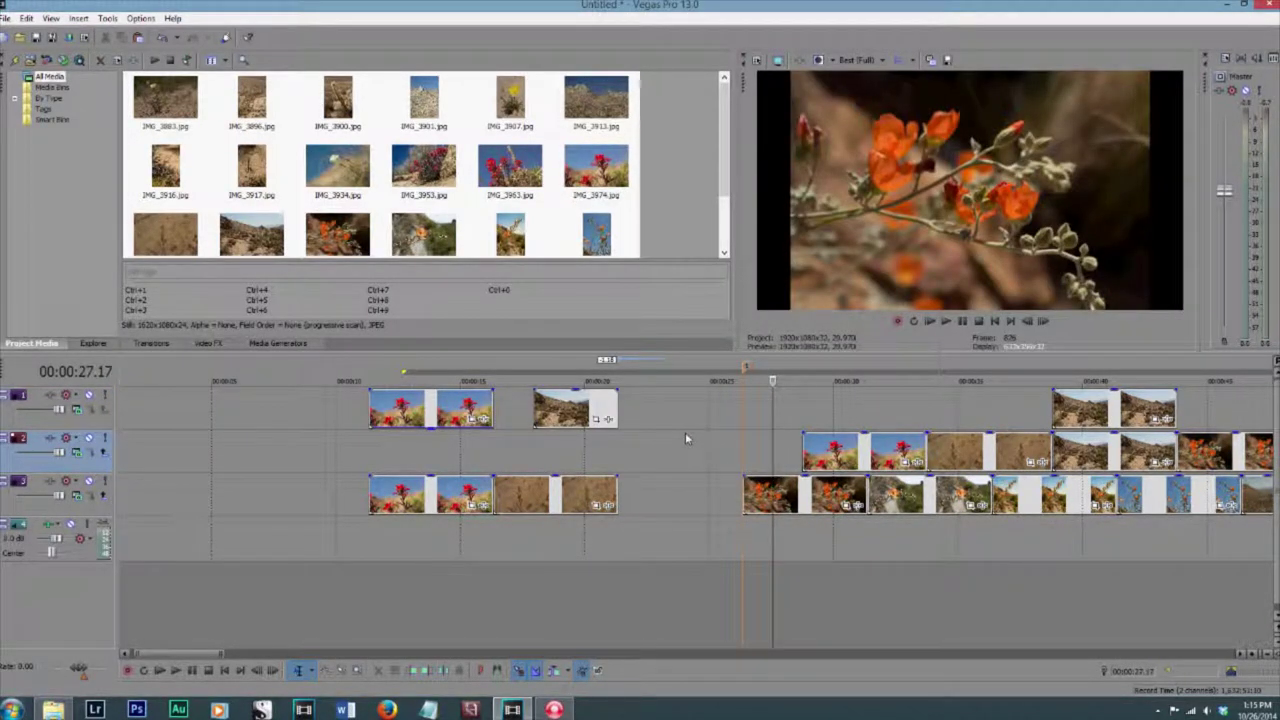
{"action": "left_click", "coordinate": [746, 452]}
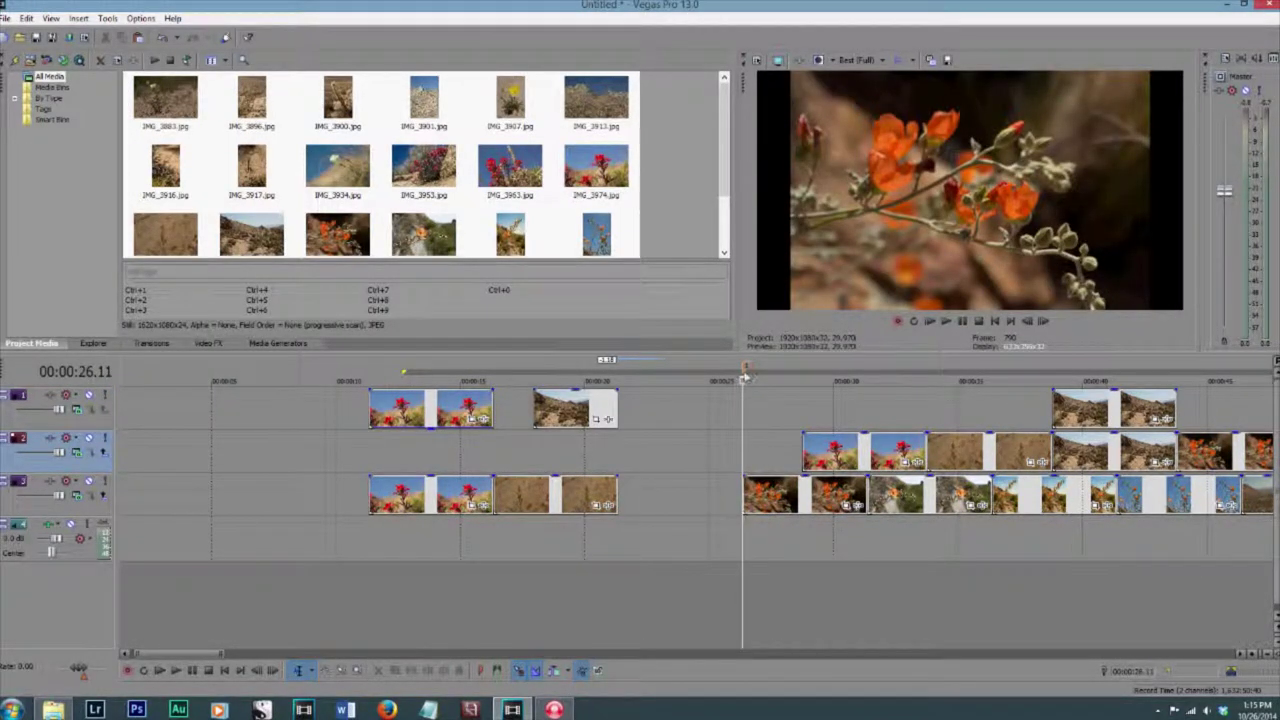
Move the marker to just before 00:00:24 and shift the top-track landscape clip and the first middle-track flower clip toward it
{"action": "left_click", "coordinate": [684, 410]}
{"action": "left_click_drag", "start_coordinate": [594, 417], "coordinate": [648, 417]}
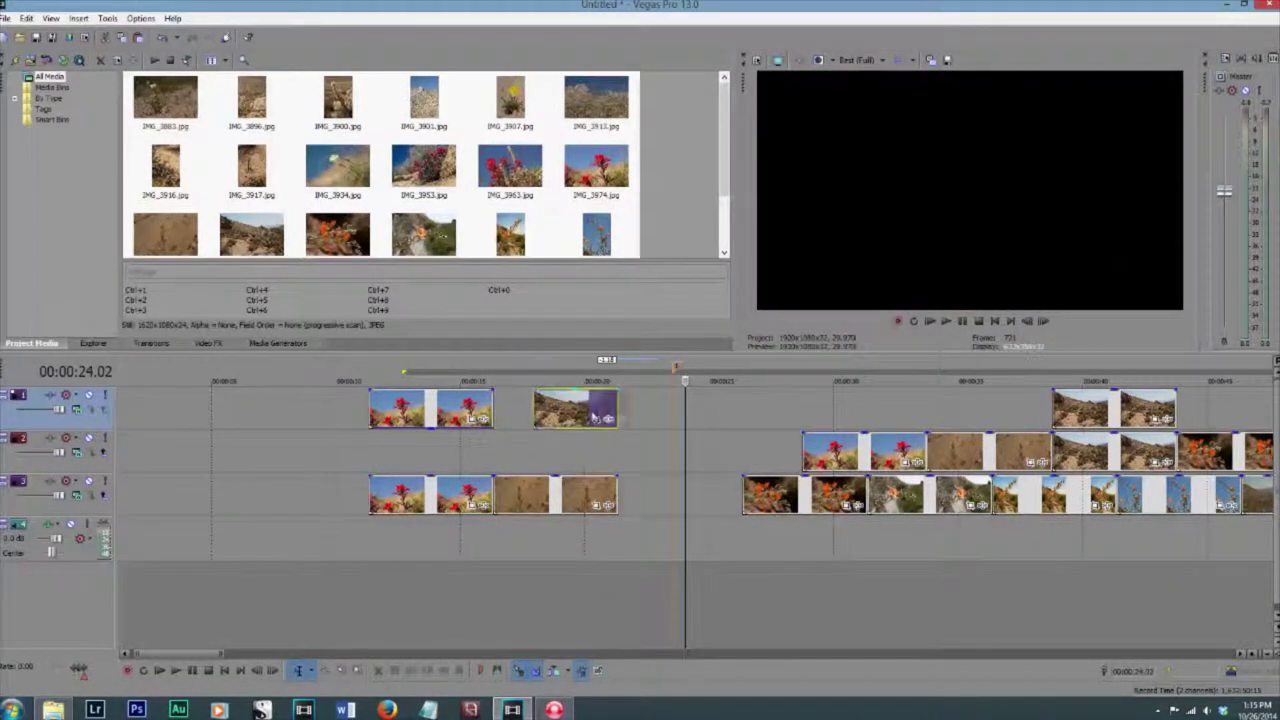
{"action": "left_click", "coordinate": [721, 416]}
{"action": "left_click_drag", "start_coordinate": [803, 450], "coordinate": [717, 426]}
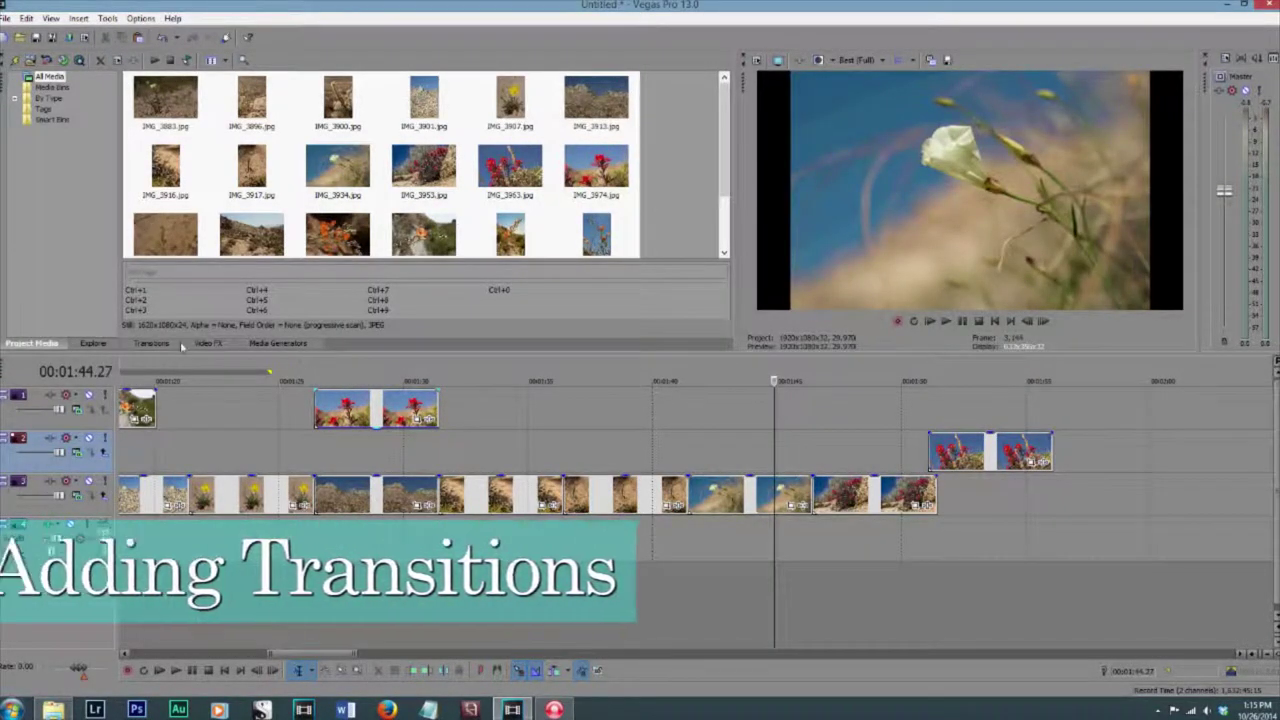
Nudge the last middle-track clip slightly earlier and give its end a fade-out of about 2 seconds
{"action": "left_click_drag", "start_coordinate": [984, 463], "coordinate": [981, 463]}
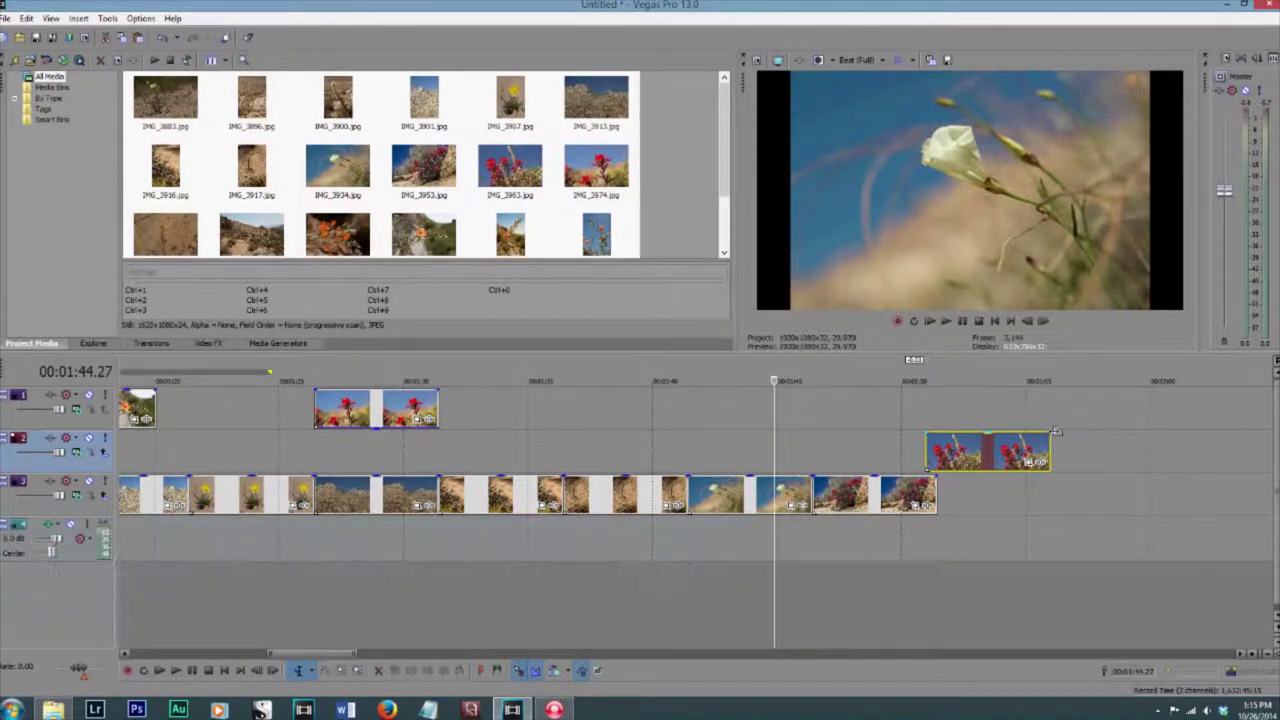
{"action": "left_click_drag", "start_coordinate": [1050, 433], "coordinate": [1000, 436]}
{"action": "left_click", "coordinate": [994, 421]}
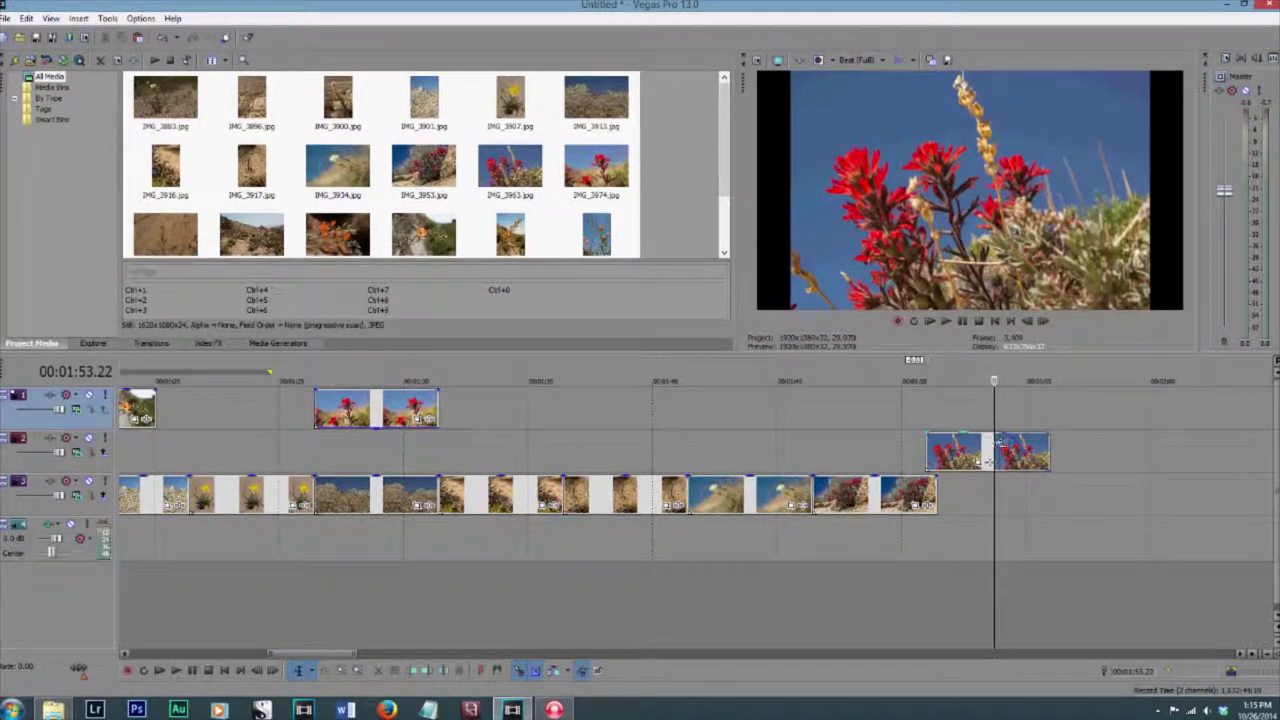
Apply the Linear Wipe preset "Bottom-Up, Hard Edge" to the faded end of the last middle-track clip
{"action": "left_click", "coordinate": [147, 344]}
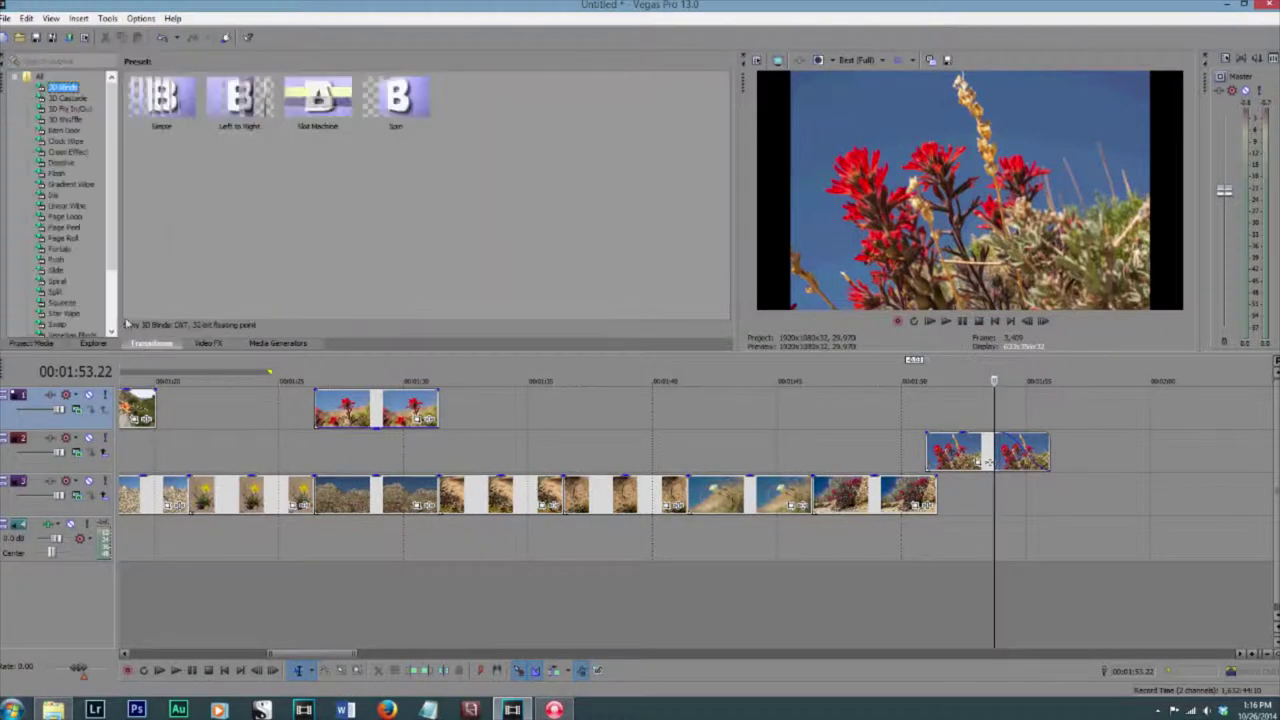
{"action": "left_click", "coordinate": [66, 205]}
{"action": "left_click_drag", "start_coordinate": [474, 100], "coordinate": [1022, 452]}
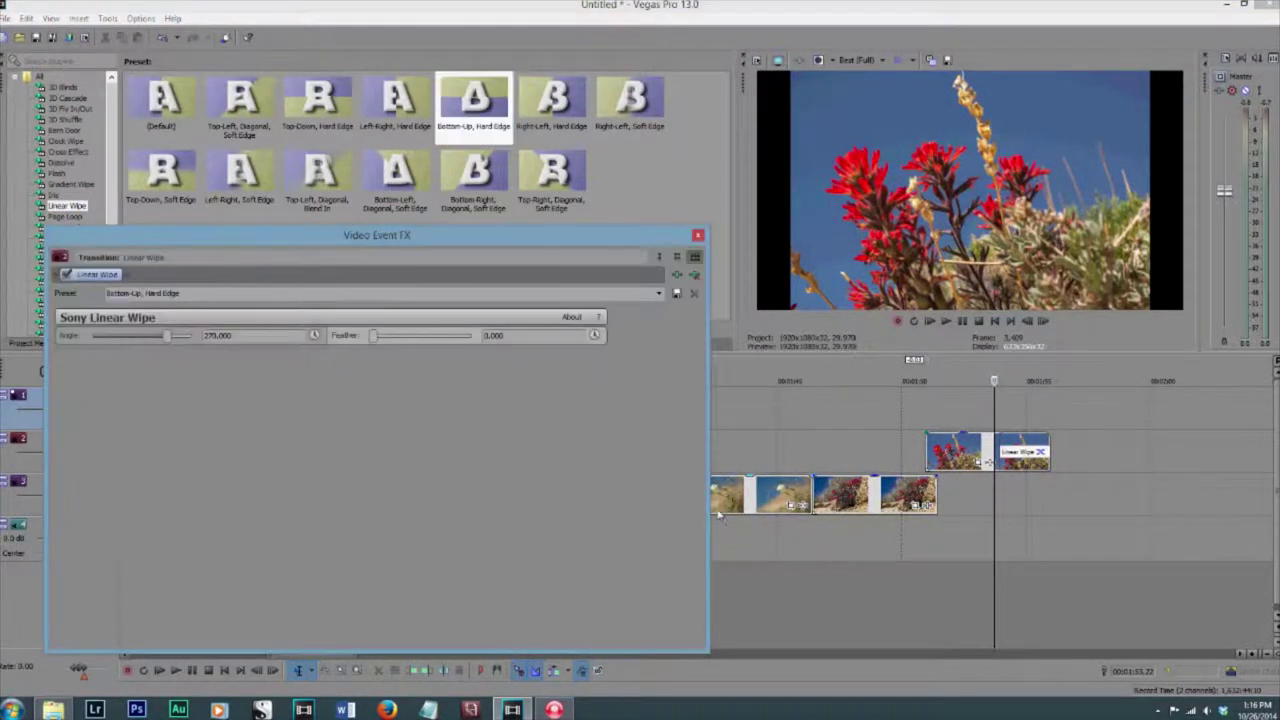
{"action": "left_click", "coordinate": [698, 235]}
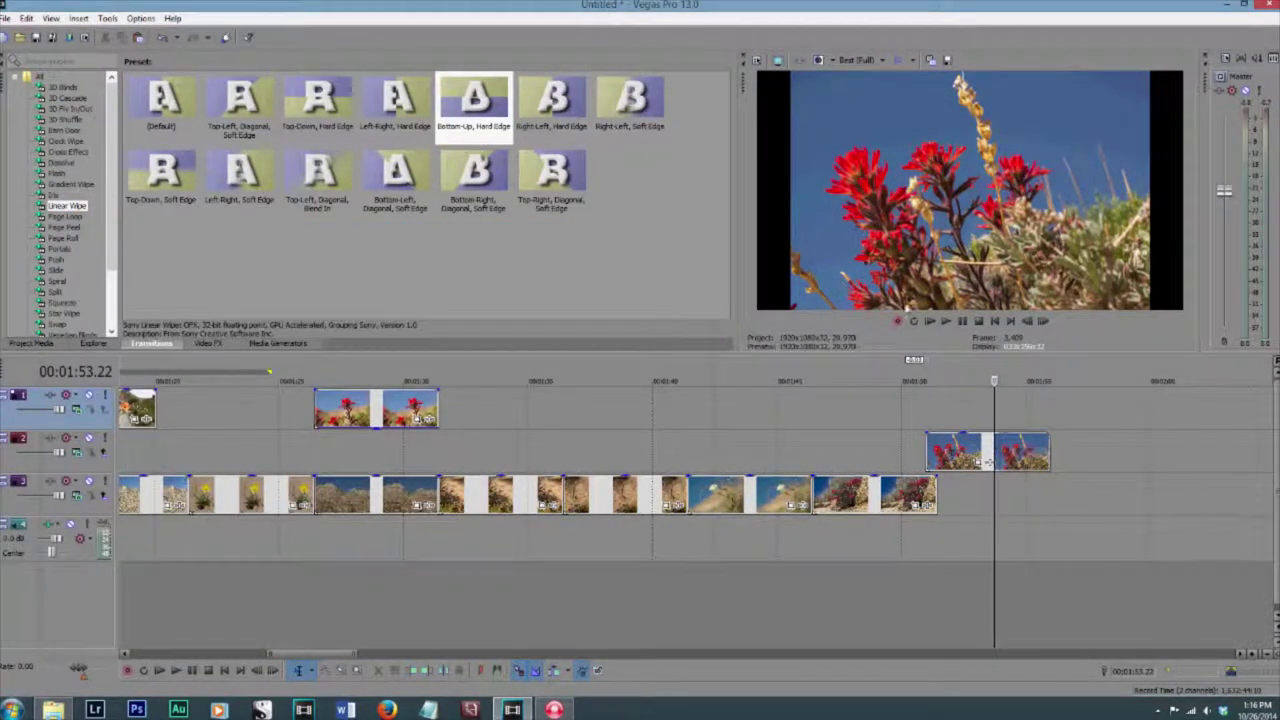
Apply the Linear Wipe preset "Bottom-Up, Hard Edge" directly to the end of the last middle-track clip, without a fade-out
{"action": "left_click", "coordinate": [988, 462]}
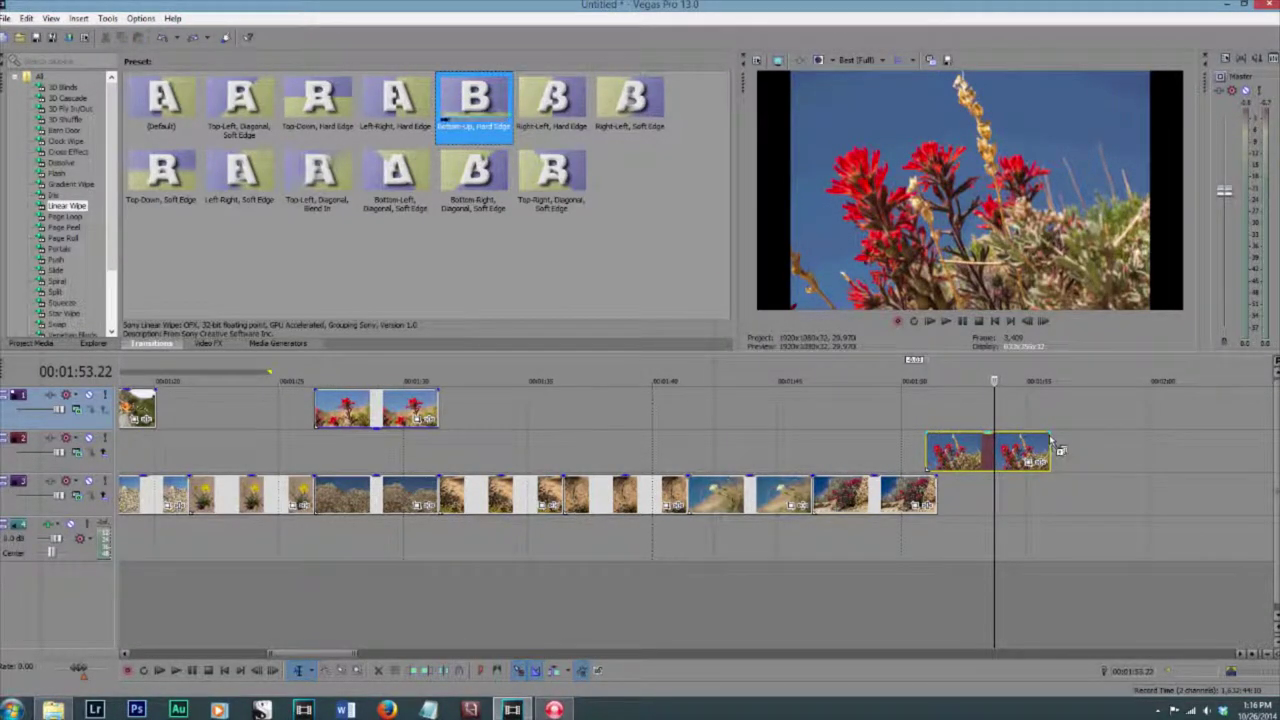
{"action": "left_click_drag", "start_coordinate": [1052, 440], "coordinate": [1050, 445]}
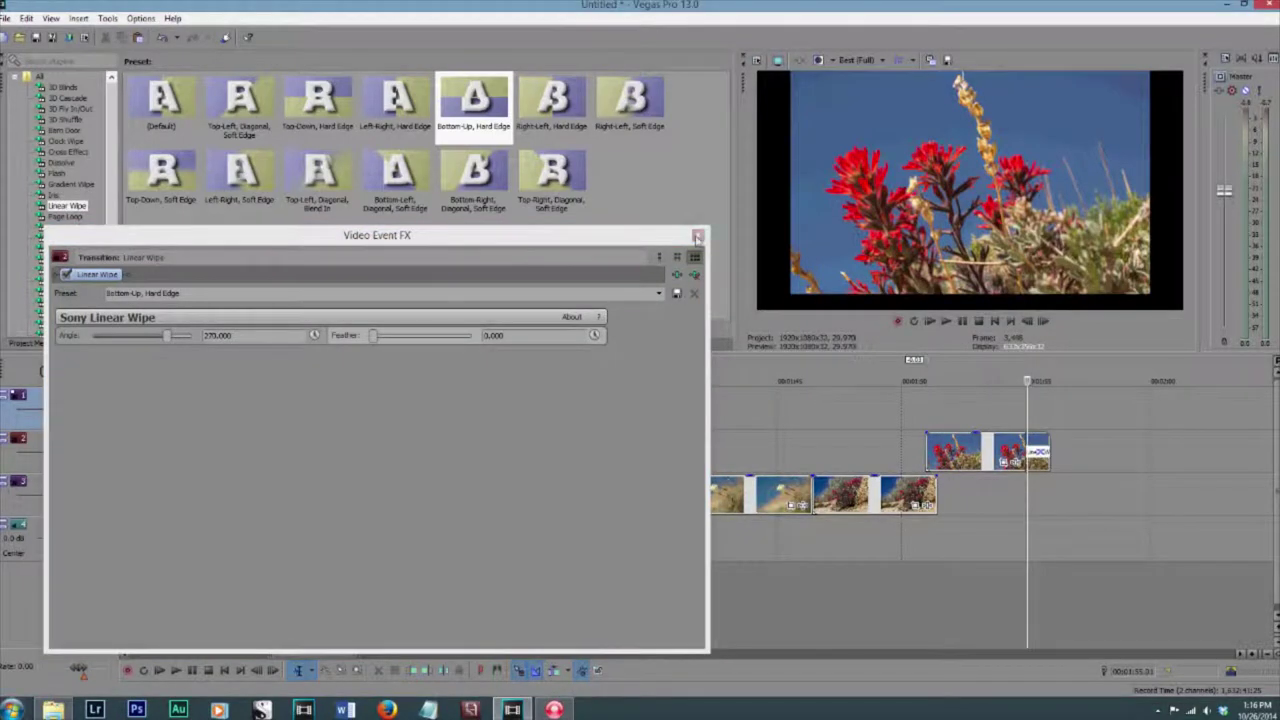
{"action": "left_click", "coordinate": [698, 235]}
Mark the time range covered by the wipe transition at the clip's end to check its length
{"action": "scroll", "coordinate": [950, 456], "scroll_direction": "up", "scroll_amount": 3}
{"action": "scroll", "coordinate": [951, 456], "scroll_direction": "up", "scroll_amount": 1}
{"action": "left_click_drag", "start_coordinate": [679, 490], "coordinate": [776, 494]}
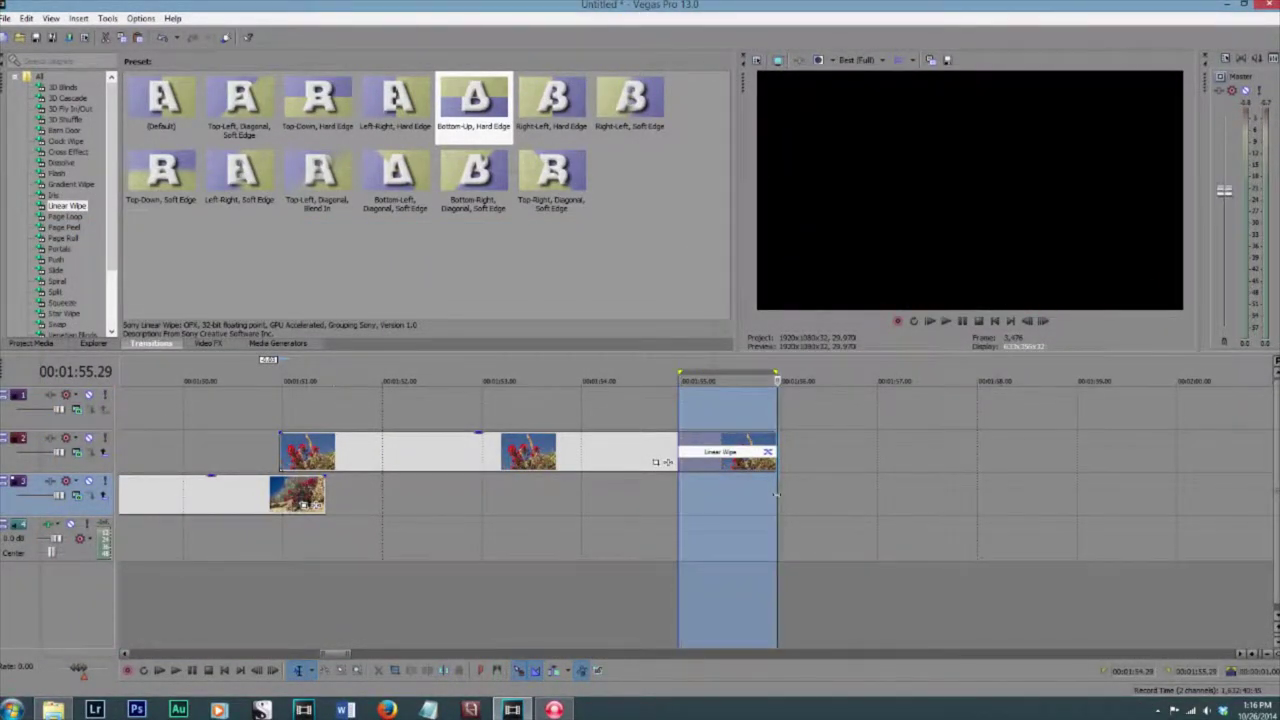
{"action": "left_click", "coordinate": [791, 500]}
{"action": "left_click_drag", "start_coordinate": [680, 490], "coordinate": [720, 462]}
{"action": "left_click", "coordinate": [783, 497]}
{"action": "left_click", "coordinate": [678, 482]}
{"action": "left_click", "coordinate": [701, 412]}
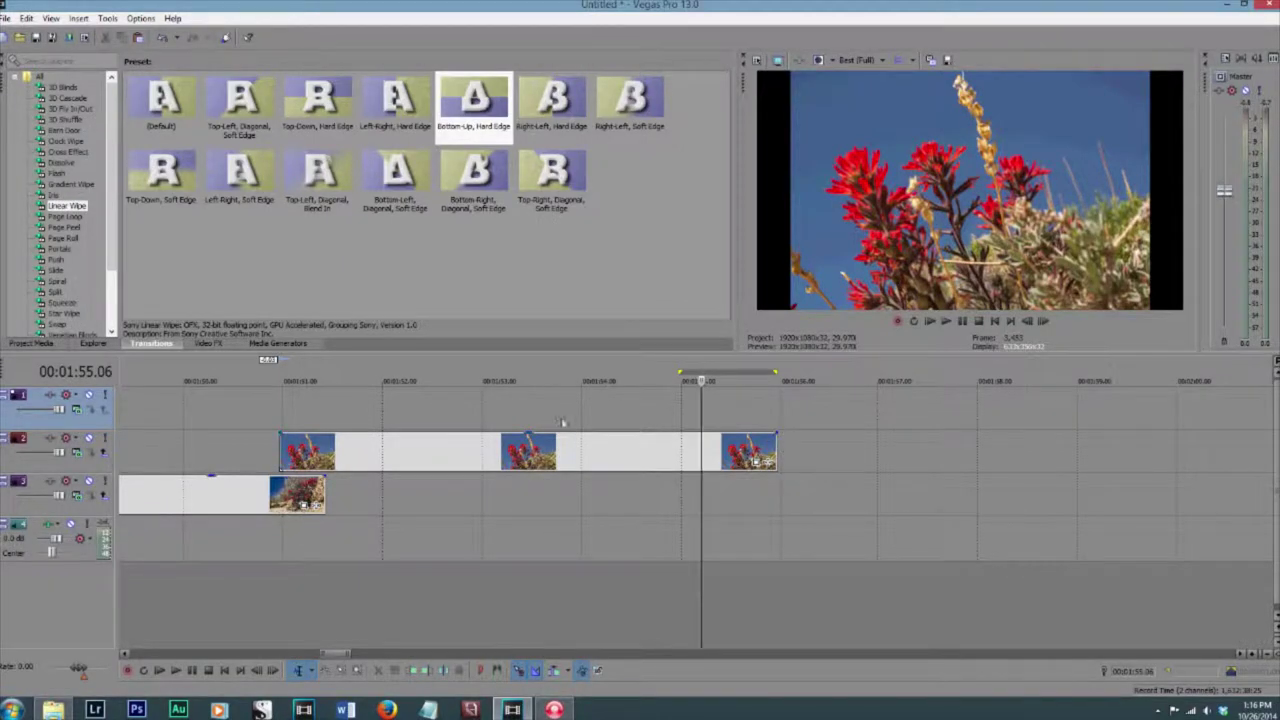
Apply the Linear Wipe preset "Right-Left, Hard Edge" to the start of the last middle-track clip
{"action": "mouse_move", "coordinate": [286, 441]}
{"action": "left_mouse_down"}
{"action": "mouse_move", "coordinate": [386, 436]}
{"action": "mouse_move", "coordinate": [345, 460]}
{"action": "left_mouse_up"}
{"action": "left_click", "coordinate": [702, 247]}
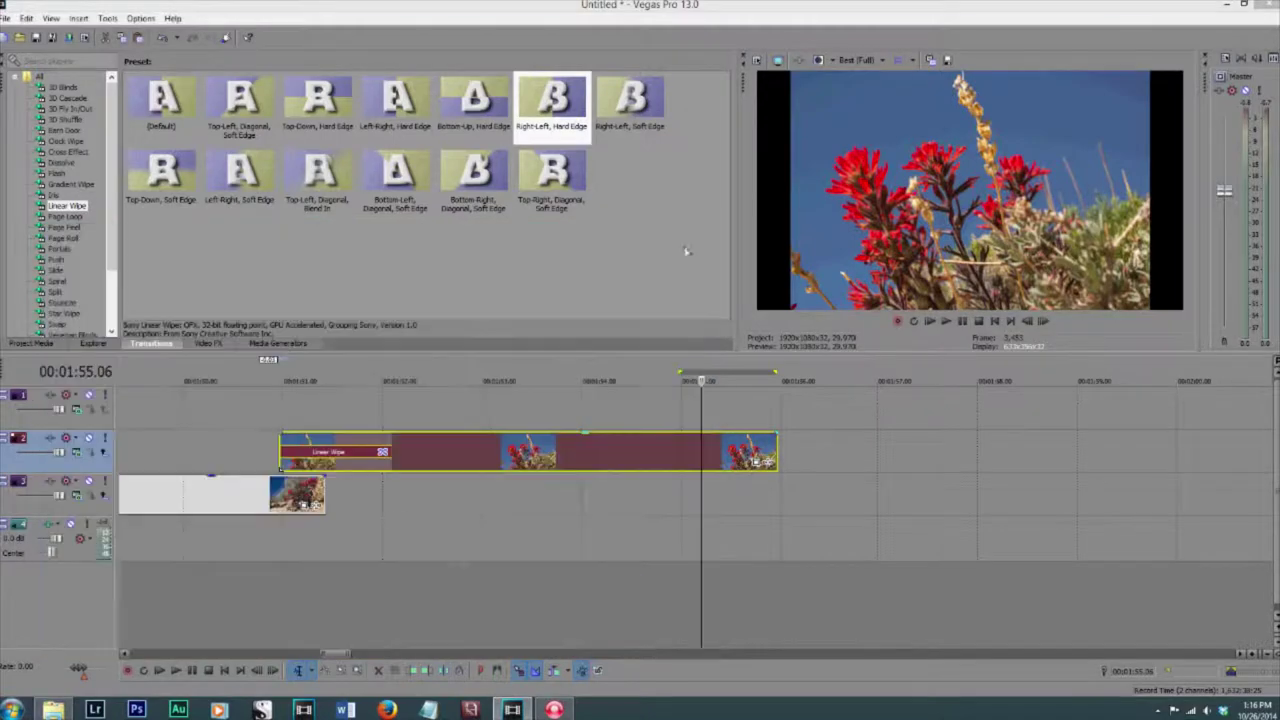
{"action": "left_click", "coordinate": [366, 540]}
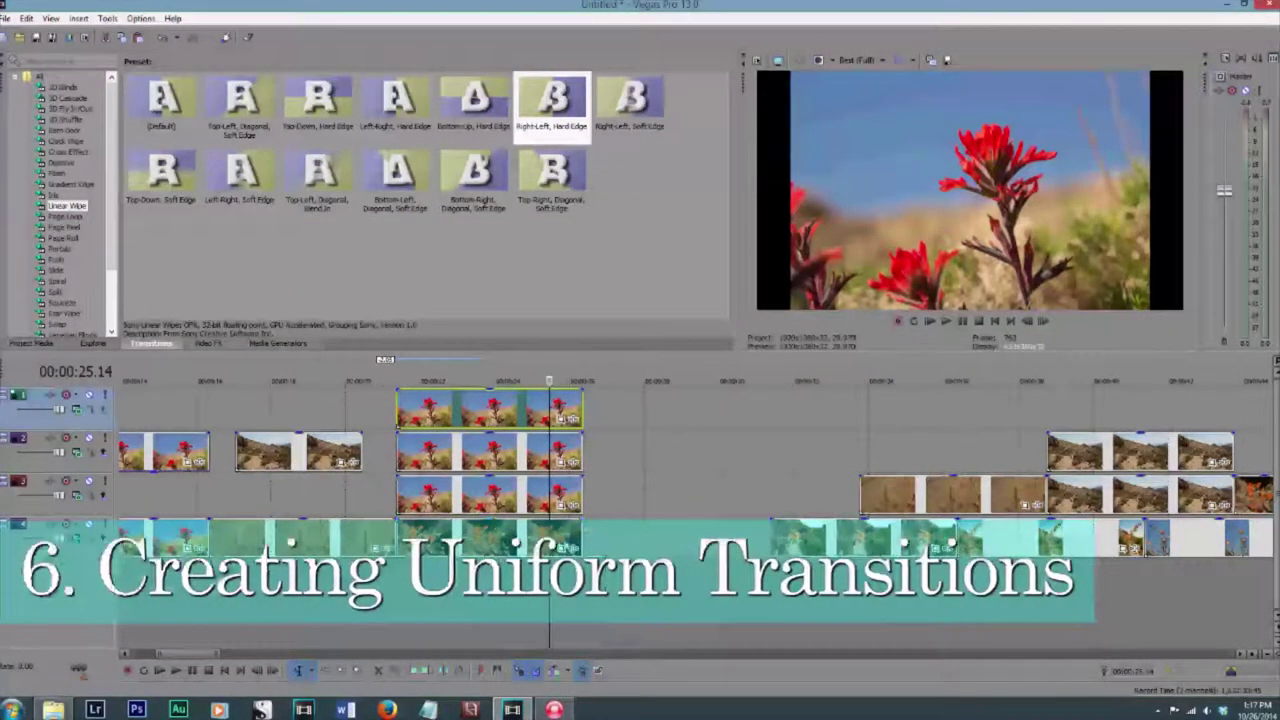
Select the four stacked clips and give them all a fade-out of about 2.2 seconds
{"action": "left_click", "coordinate": [470, 541], "text": "shift"}
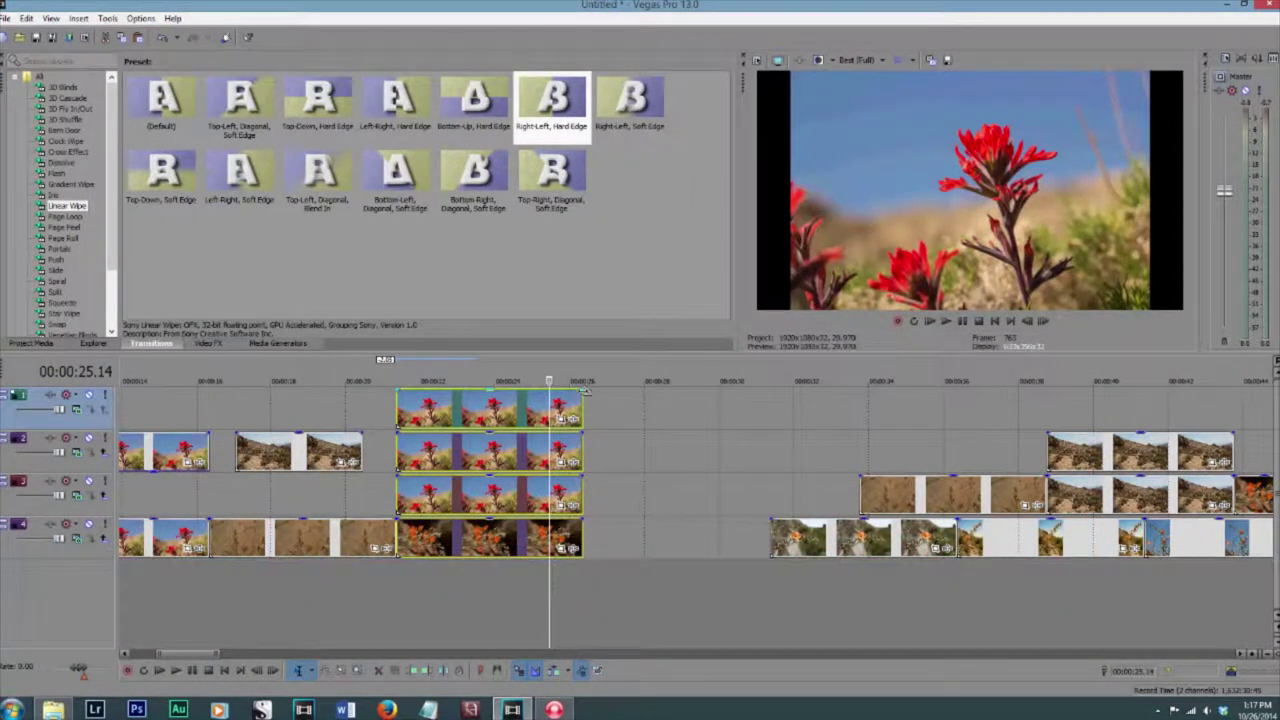
{"action": "left_click_drag", "start_coordinate": [586, 390], "coordinate": [498, 398]}
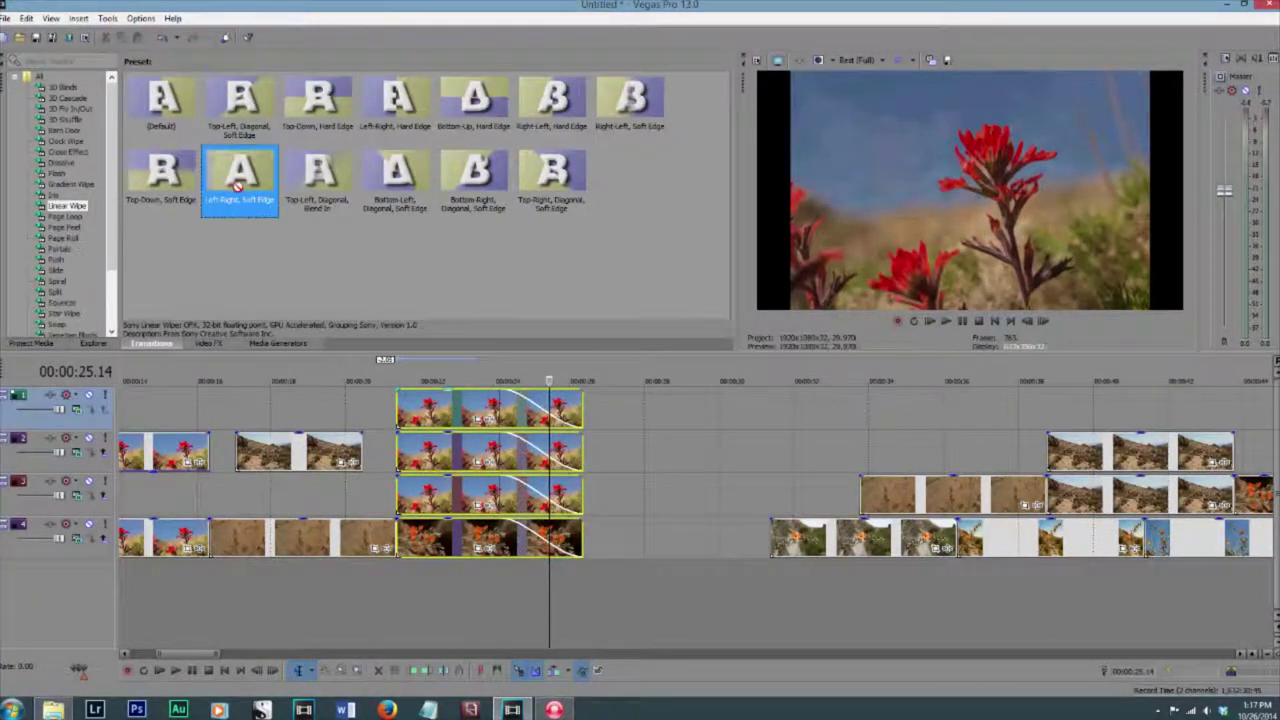
Apply the Linear Wipe preset "Left-Right, Soft Edge" to the ends of the four selected clips, and undo the wipes and fade-outs
{"action": "left_click_drag", "start_coordinate": [238, 185], "coordinate": [570, 412]}
{"action": "left_click", "coordinate": [702, 239]}
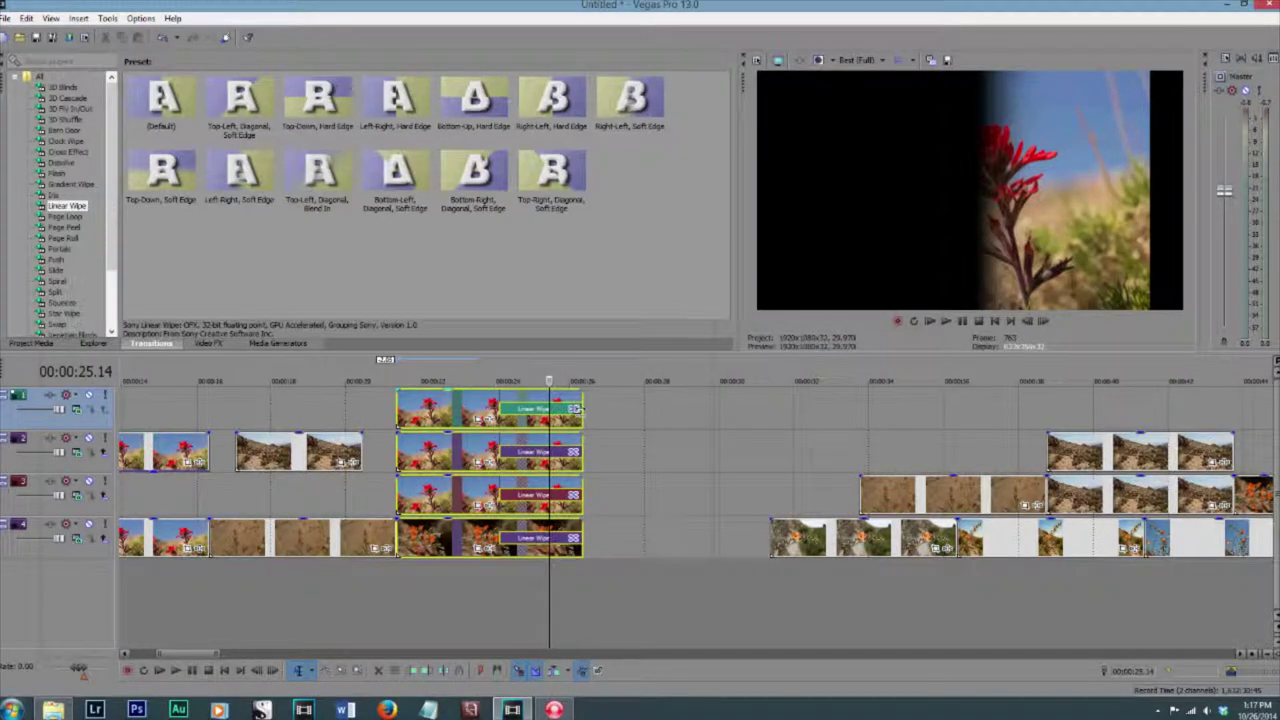
{"action": "left_click", "coordinate": [607, 408]}
{"action": "left_click", "coordinate": [542, 398]}
{"action": "key", "text": "ctrl+z"}
{"action": "key", "text": "ctrl+z"}
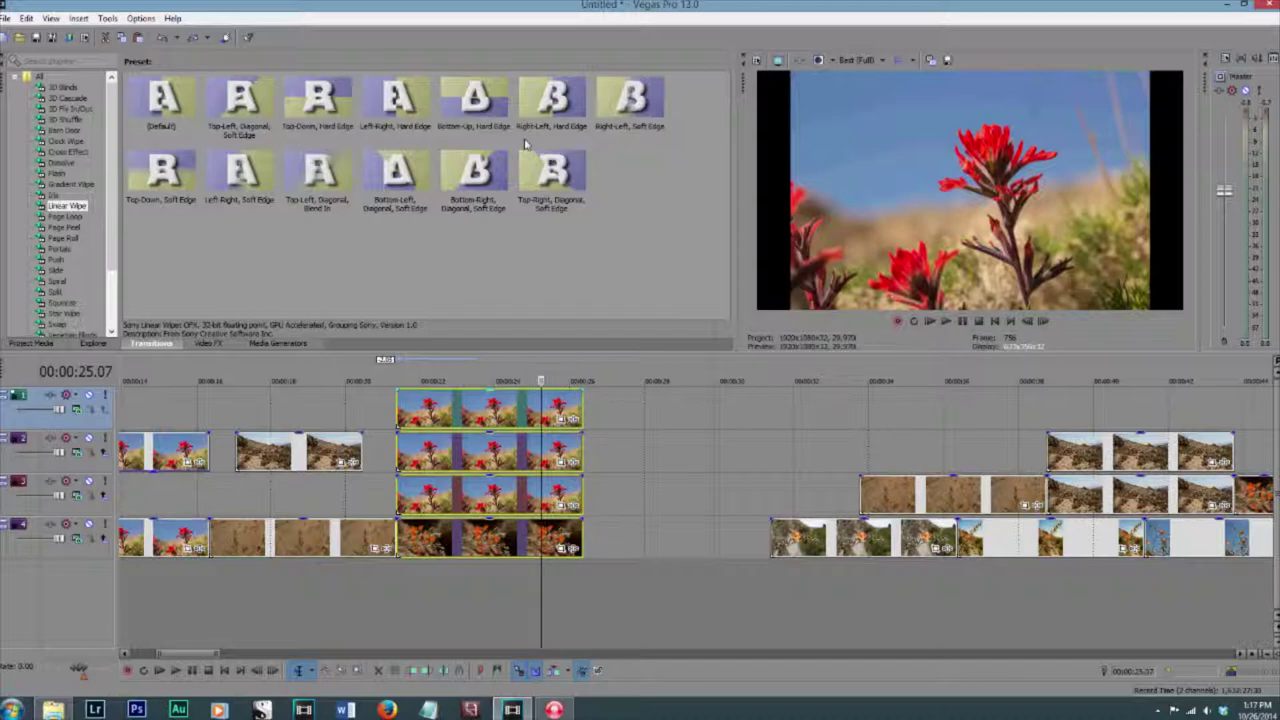
Apply the Linear Wipe preset "Right-Left, Hard Edge" to the ends of the four selected clips and clear the selection
{"action": "left_click_drag", "start_coordinate": [524, 145], "coordinate": [580, 398]}
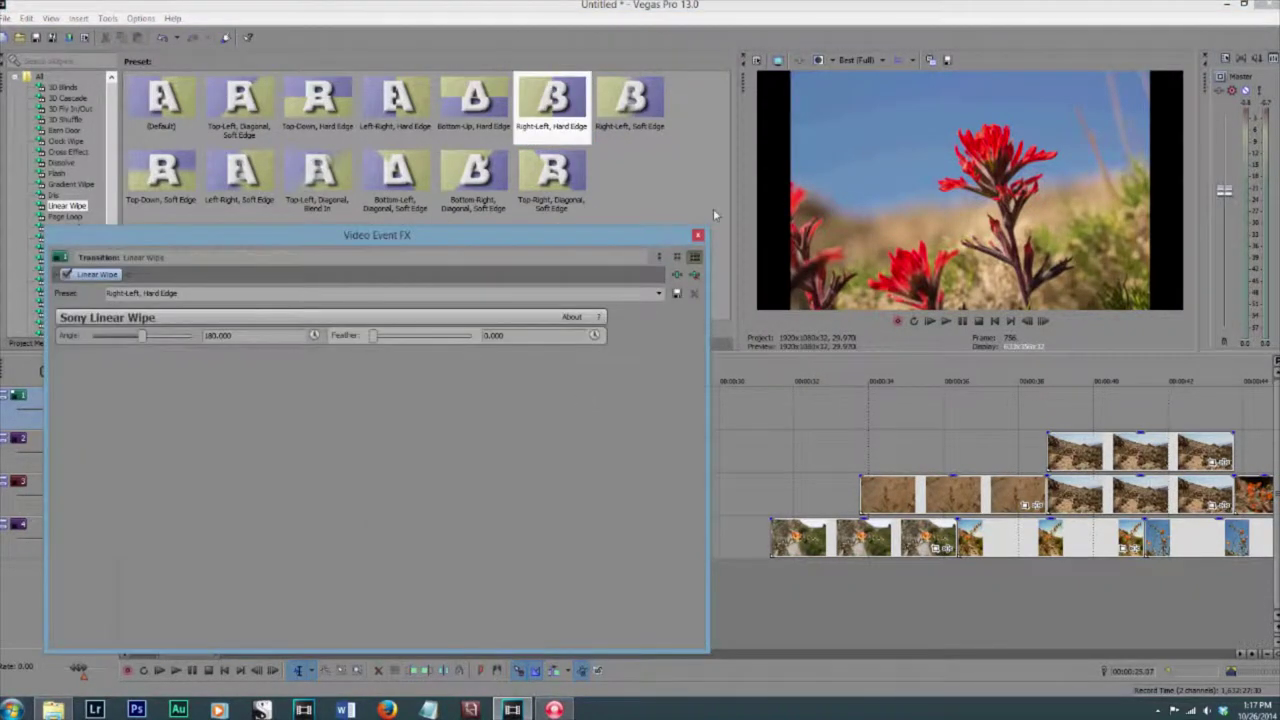
{"action": "left_click", "coordinate": [703, 238]}
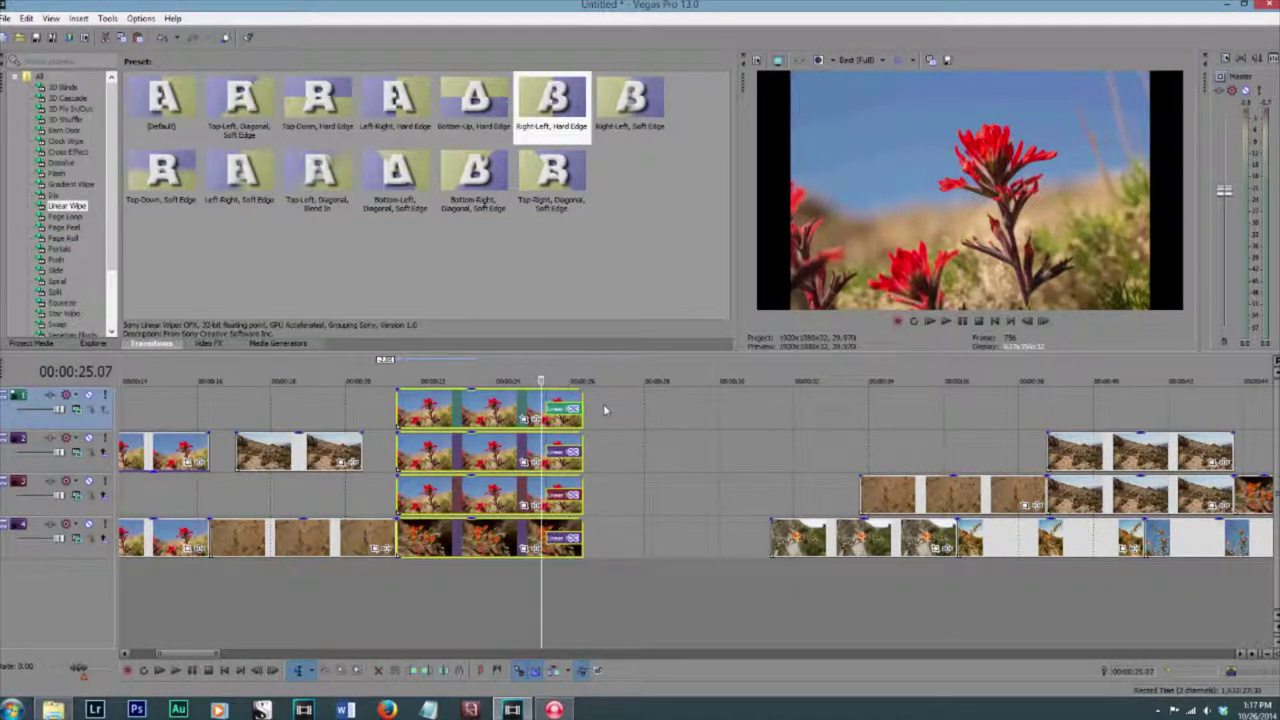
{"action": "left_click", "coordinate": [684, 400]}
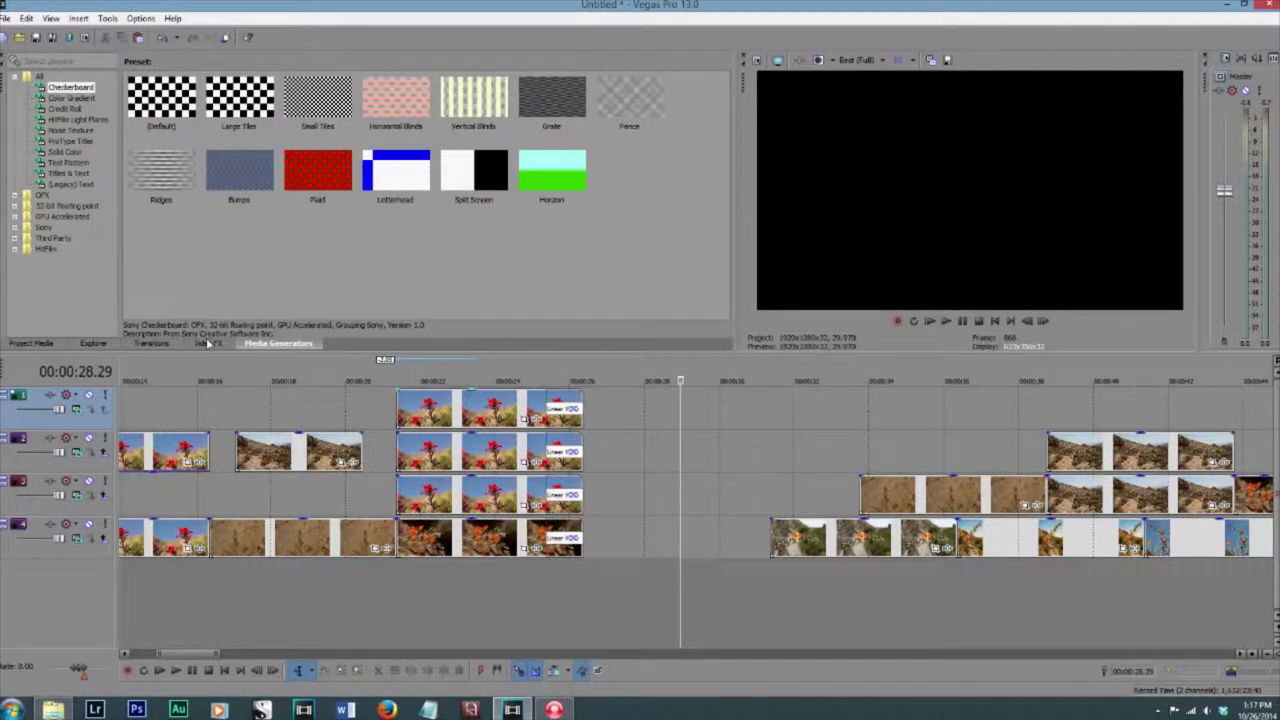
Add the Titles & Text preset "YT-TextFunny" to the second video track, shortly after the stacked clips
{"action": "left_click", "coordinate": [208, 343]}
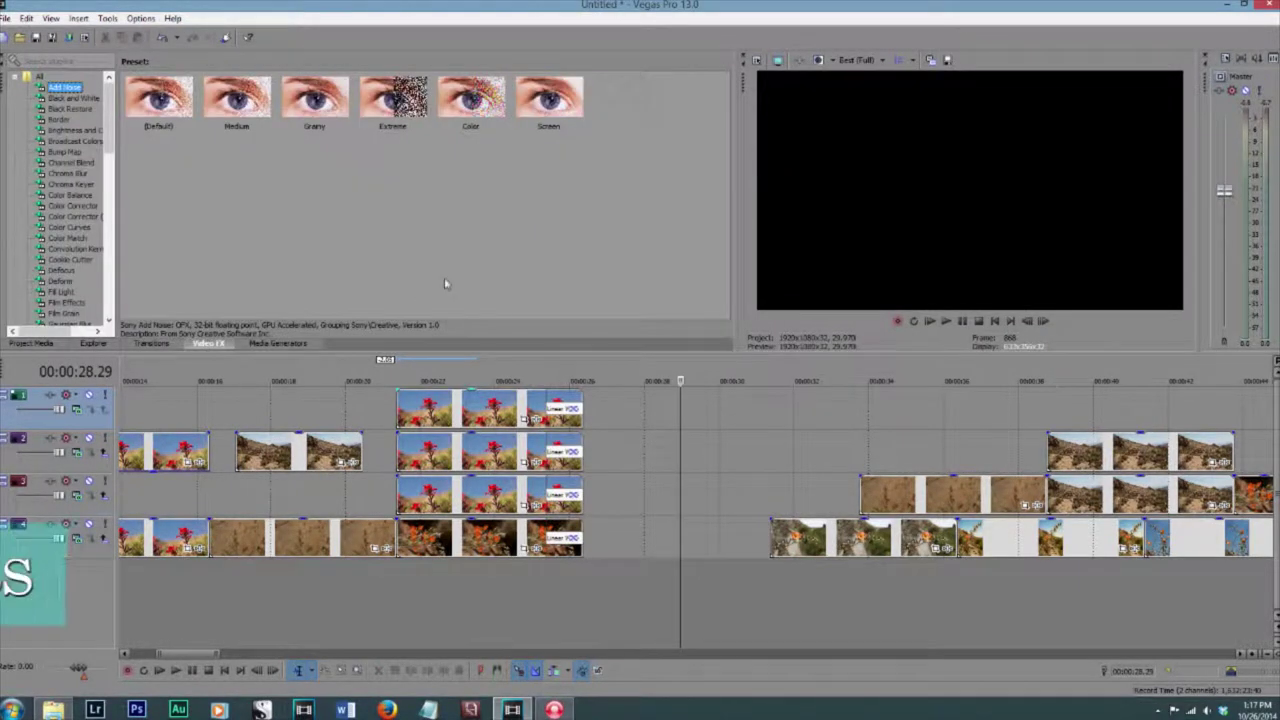
{"action": "left_click", "coordinate": [290, 343]}
{"action": "left_click", "coordinate": [68, 173]}
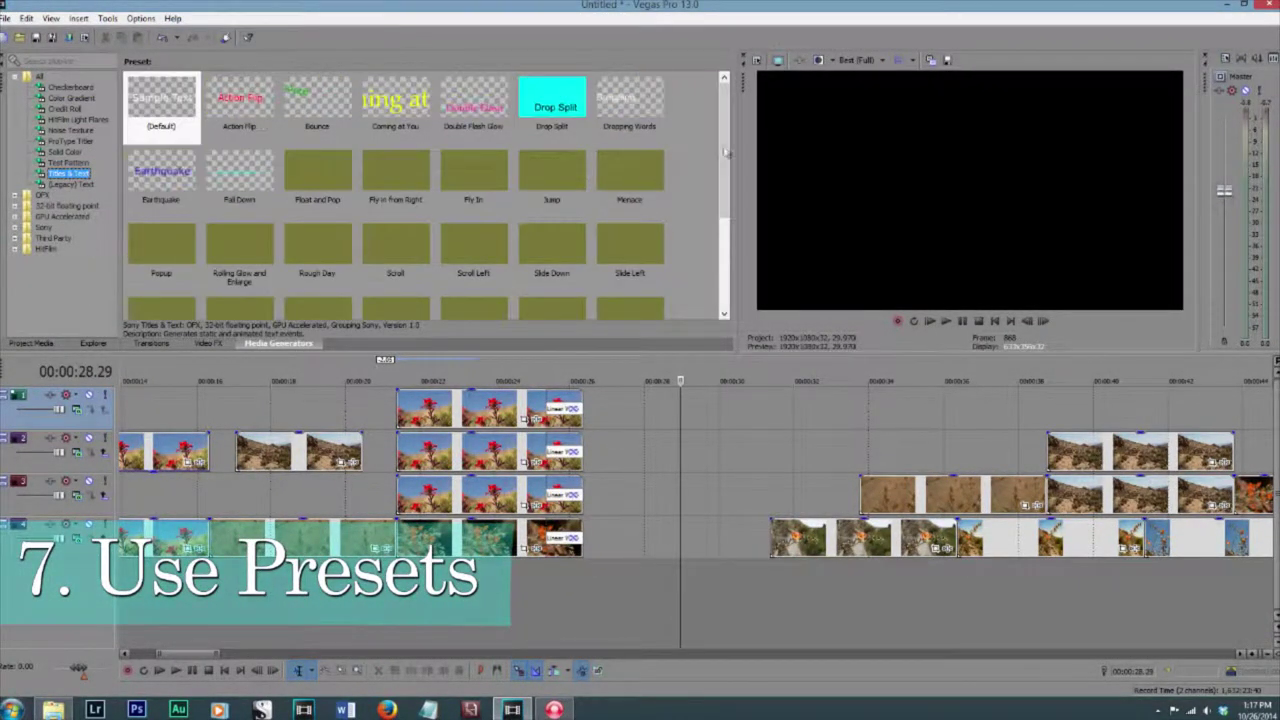
{"action": "scroll", "coordinate": [630, 262], "scroll_direction": "down", "scroll_amount": 5}
{"action": "left_click_drag", "start_coordinate": [238, 247], "coordinate": [623, 443]}
Review the added WHATEVER title's generated media settings, select its text, and close the settings
{"action": "left_click_drag", "start_coordinate": [794, 309], "coordinate": [772, 309]}
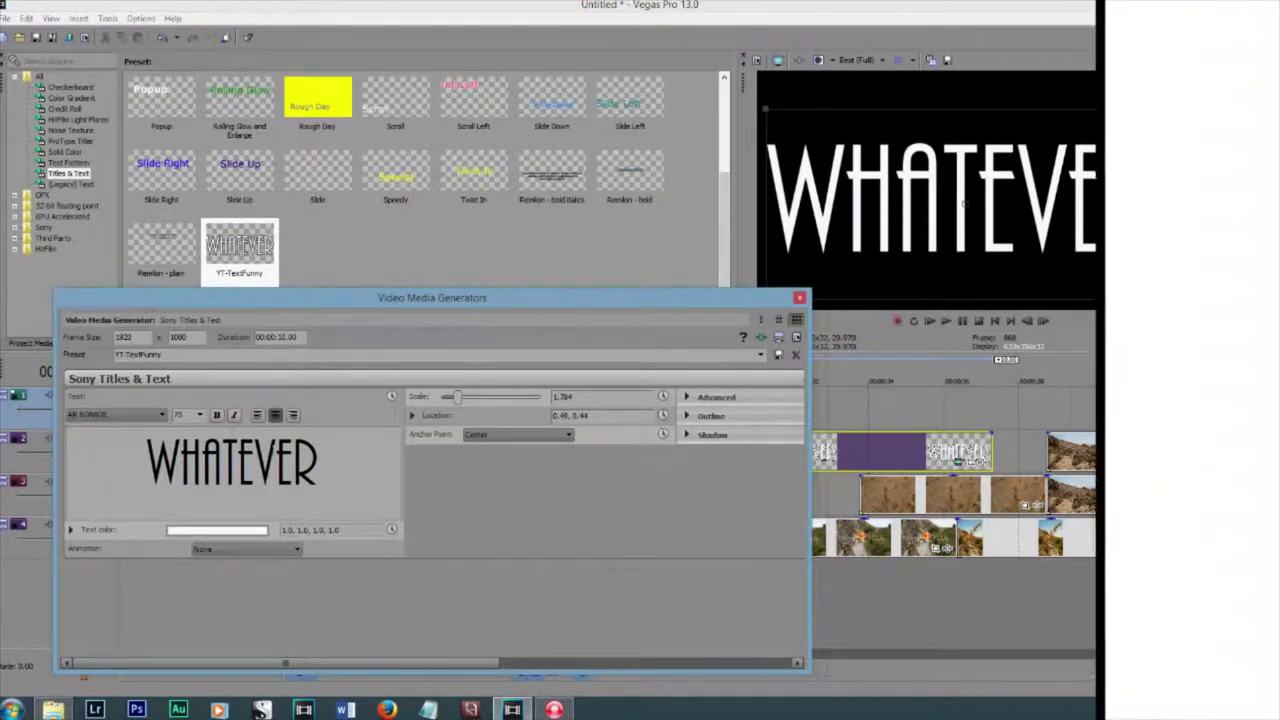
{"action": "left_click_drag", "start_coordinate": [328, 472], "coordinate": [109, 433]}
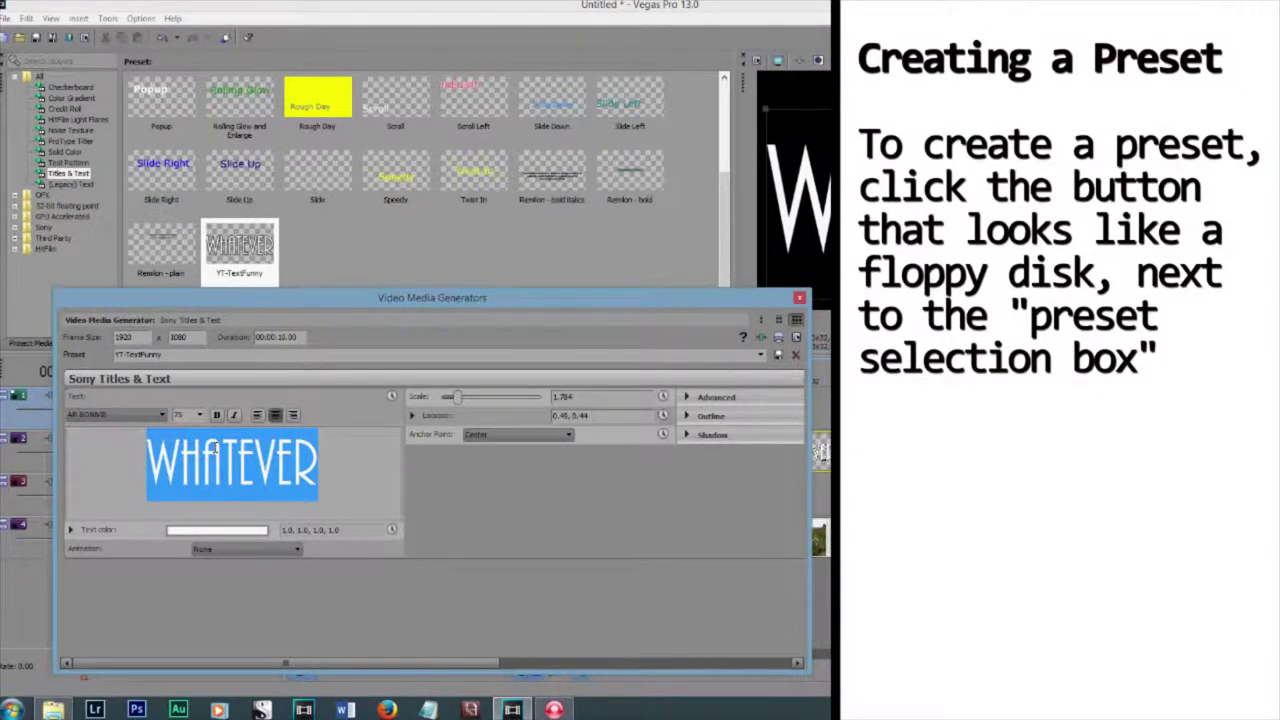
{"action": "left_click", "coordinate": [799, 298]}
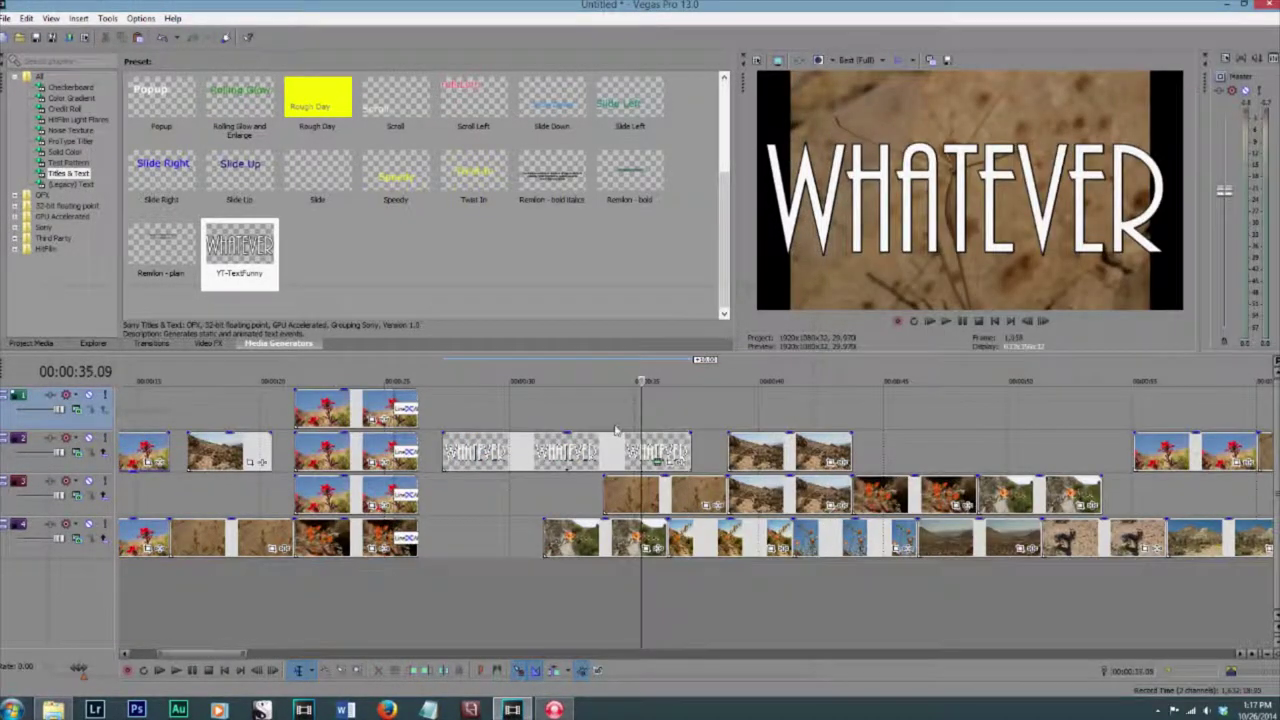
{"action": "left_click", "coordinate": [533, 449]}
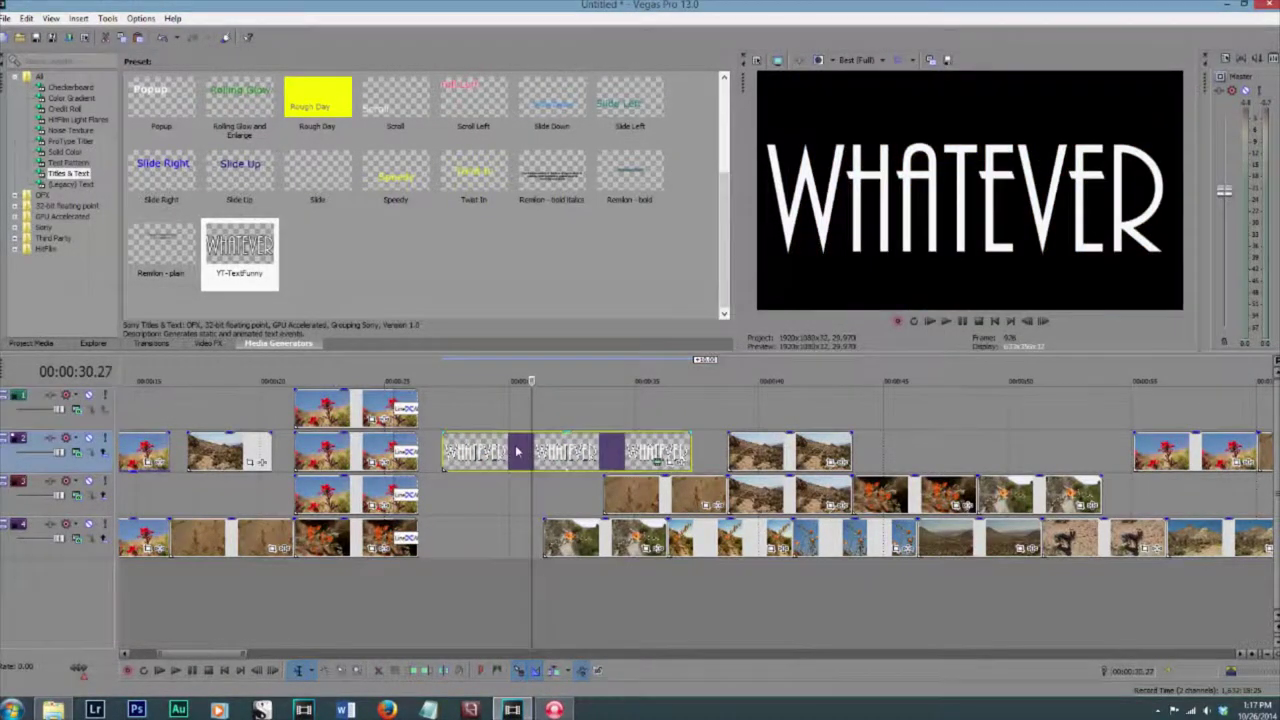
{"action": "left_click", "coordinate": [517, 450]}
{"action": "left_click", "coordinate": [657, 462]}
{"action": "key", "text": "ctrl+a"}
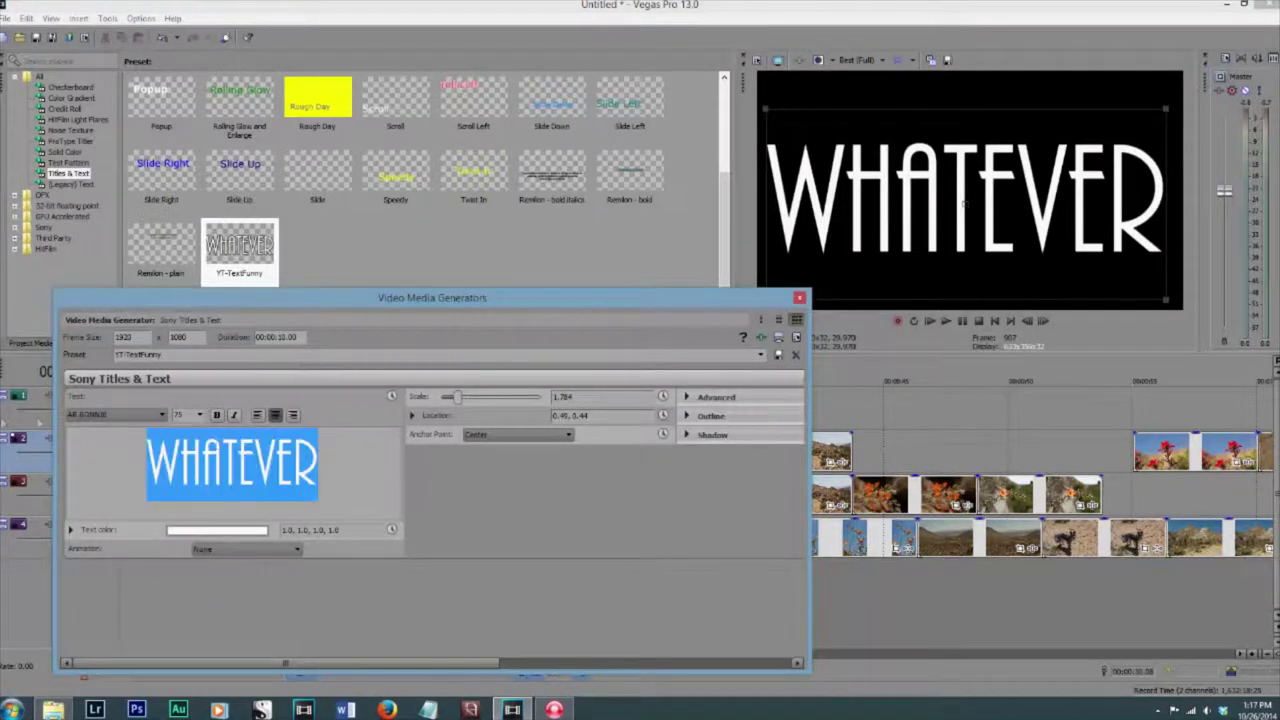
{"action": "left_click", "coordinate": [799, 297]}
Match the desert trail clip's crop on the second track to the output aspect, with a tighter crop about 858 high at its end keyframe
{"action": "left_click", "coordinate": [820, 452]}
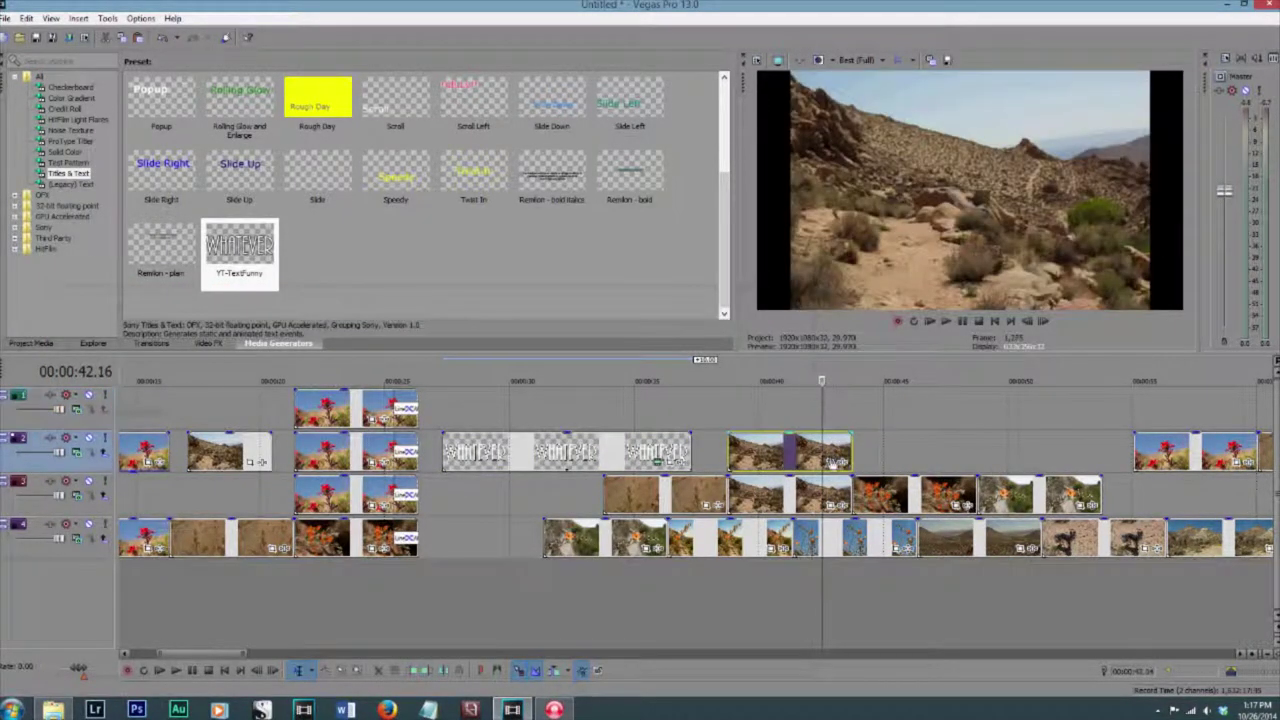
{"action": "left_click", "coordinate": [837, 462]}
{"action": "right_click", "coordinate": [617, 436]}
{"action": "left_click", "coordinate": [652, 500]}
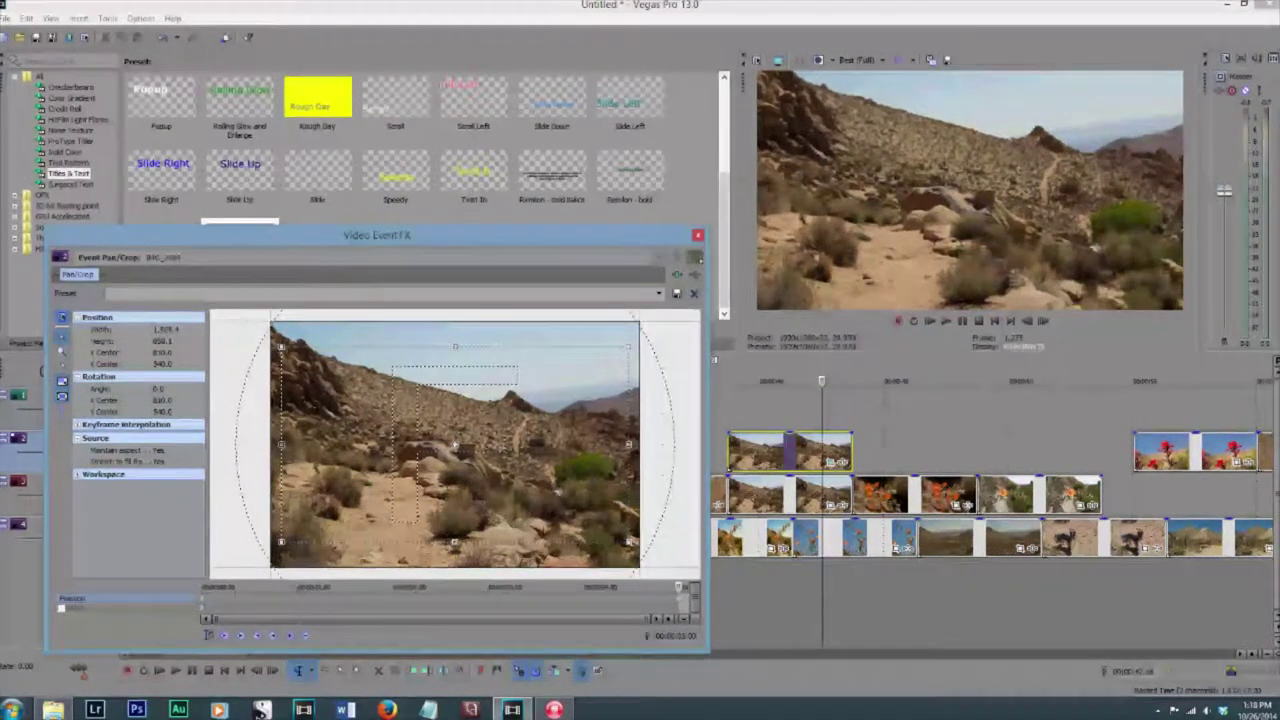
{"action": "left_click", "coordinate": [697, 235]}
{"action": "left_click_drag", "start_coordinate": [732, 426], "coordinate": [802, 426]}
{"action": "left_click", "coordinate": [802, 426]}
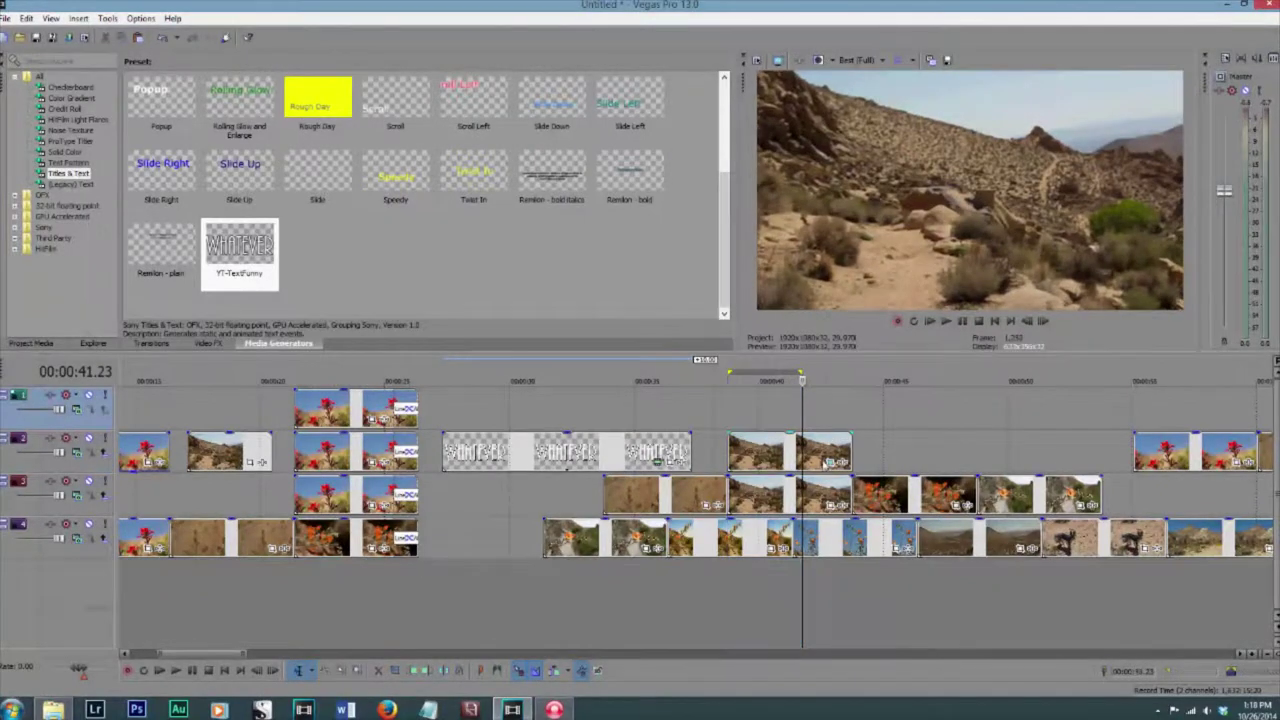
Copy the starting Pan/Crop keyframe of the desert trail clip on the second track and close its settings
{"action": "left_click", "coordinate": [830, 463]}
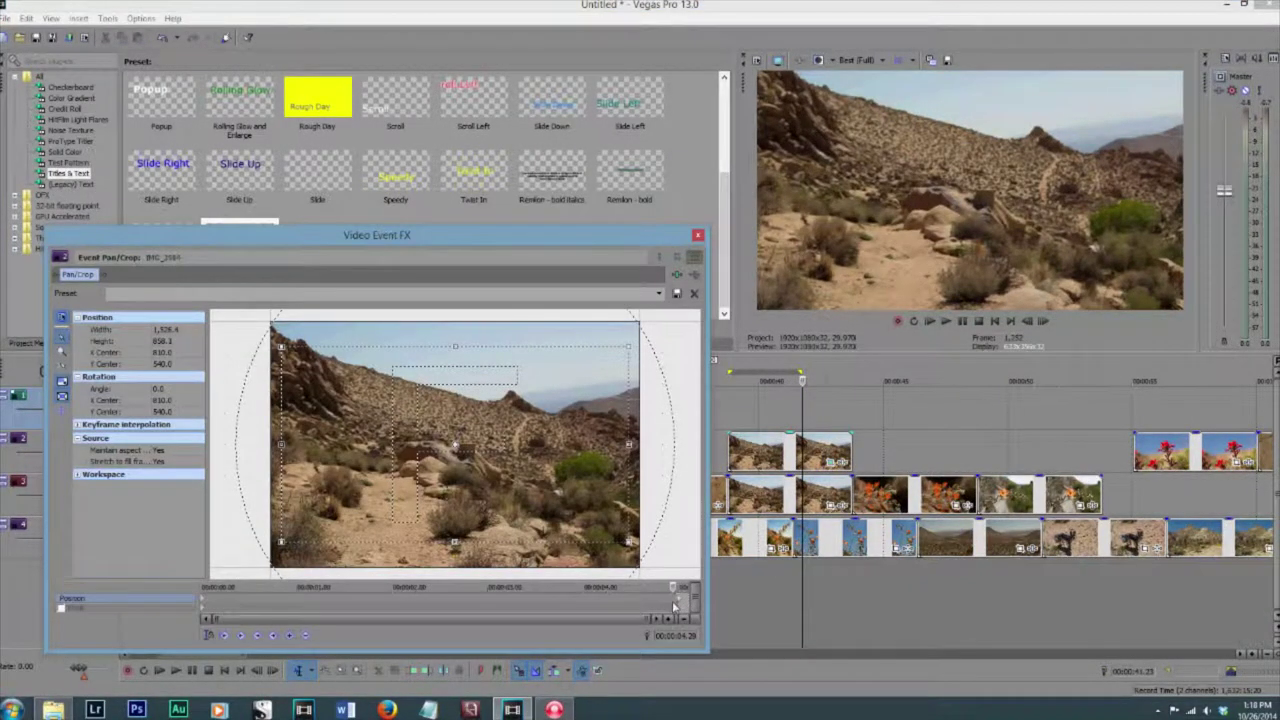
{"action": "left_click_drag", "start_coordinate": [673, 604], "coordinate": [180, 597]}
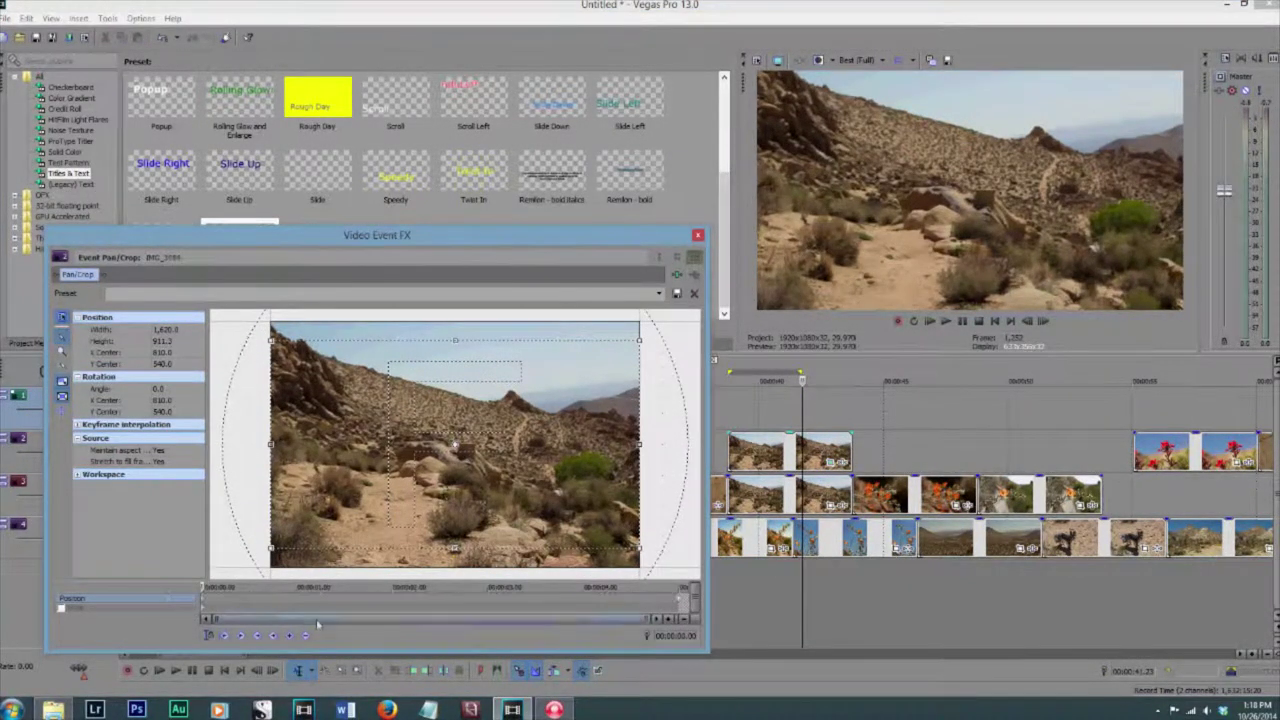
{"action": "right_click", "coordinate": [204, 600]}
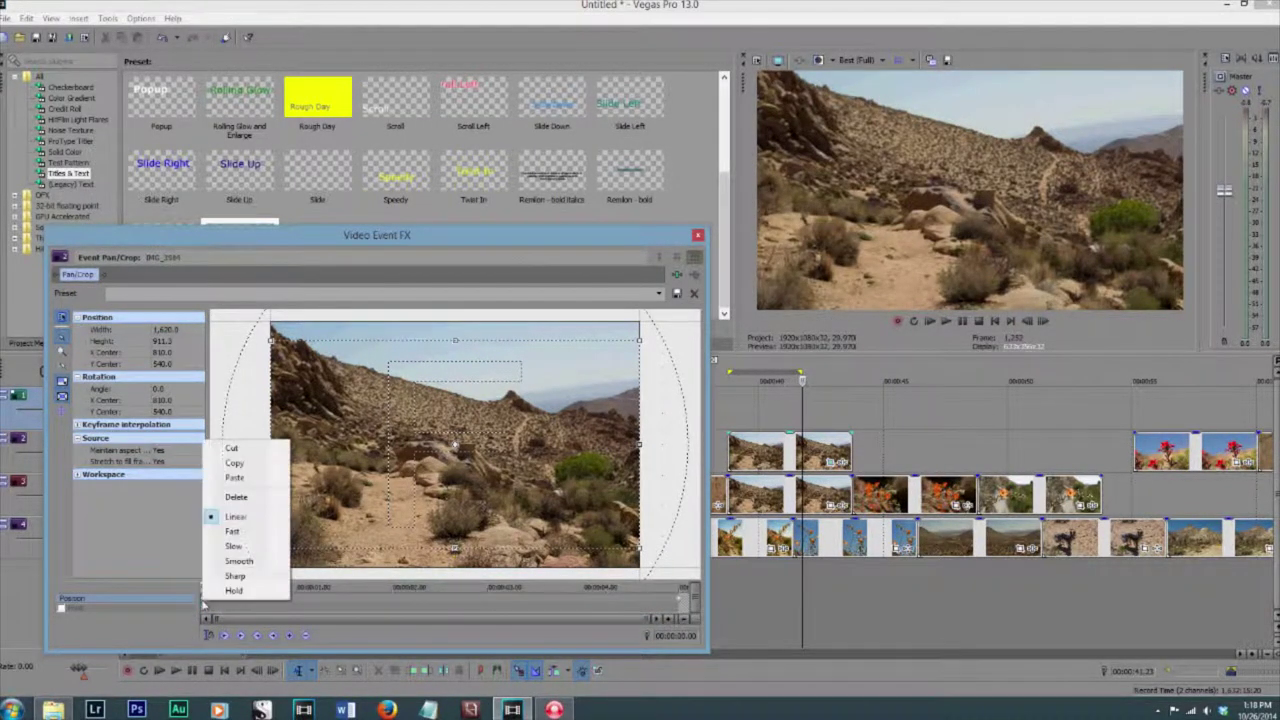
{"action": "left_click", "coordinate": [236, 463]}
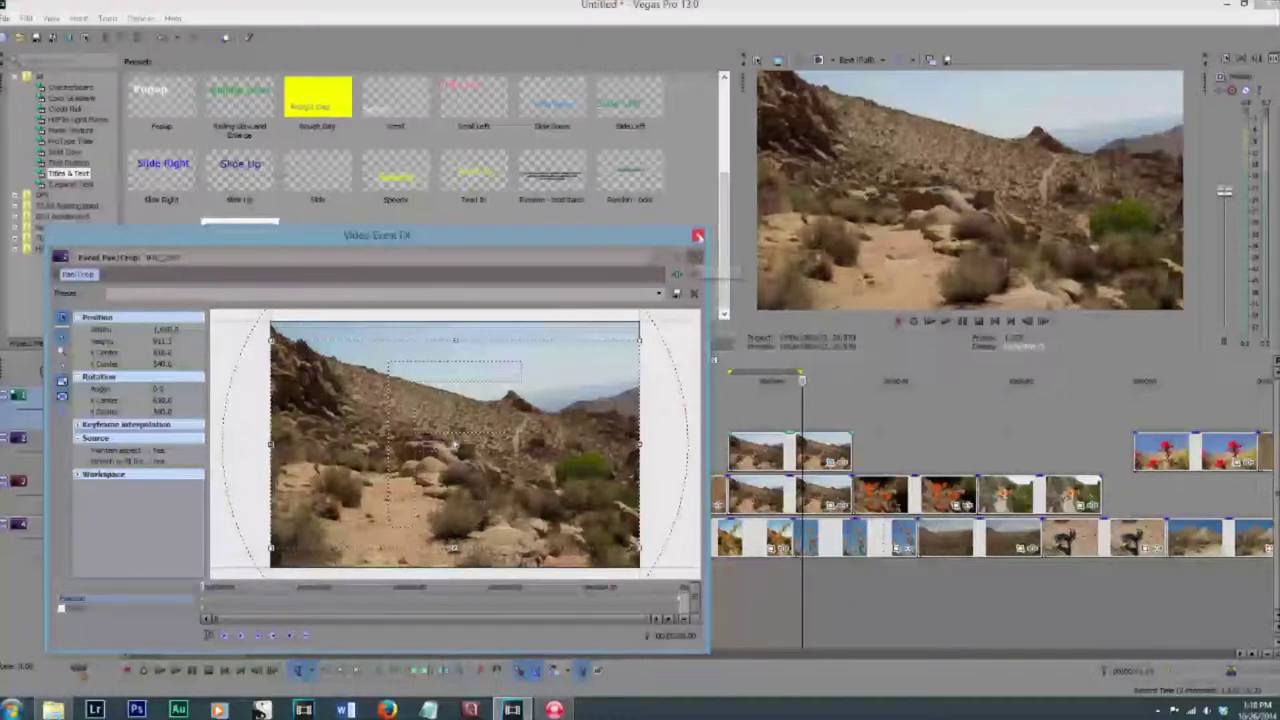
{"action": "left_click", "coordinate": [698, 235]}
Paste the copied Pan/Crop keyframe onto the orange flower clip on the third track
{"action": "left_click", "coordinate": [881, 497]}
{"action": "left_click", "coordinate": [955, 506]}
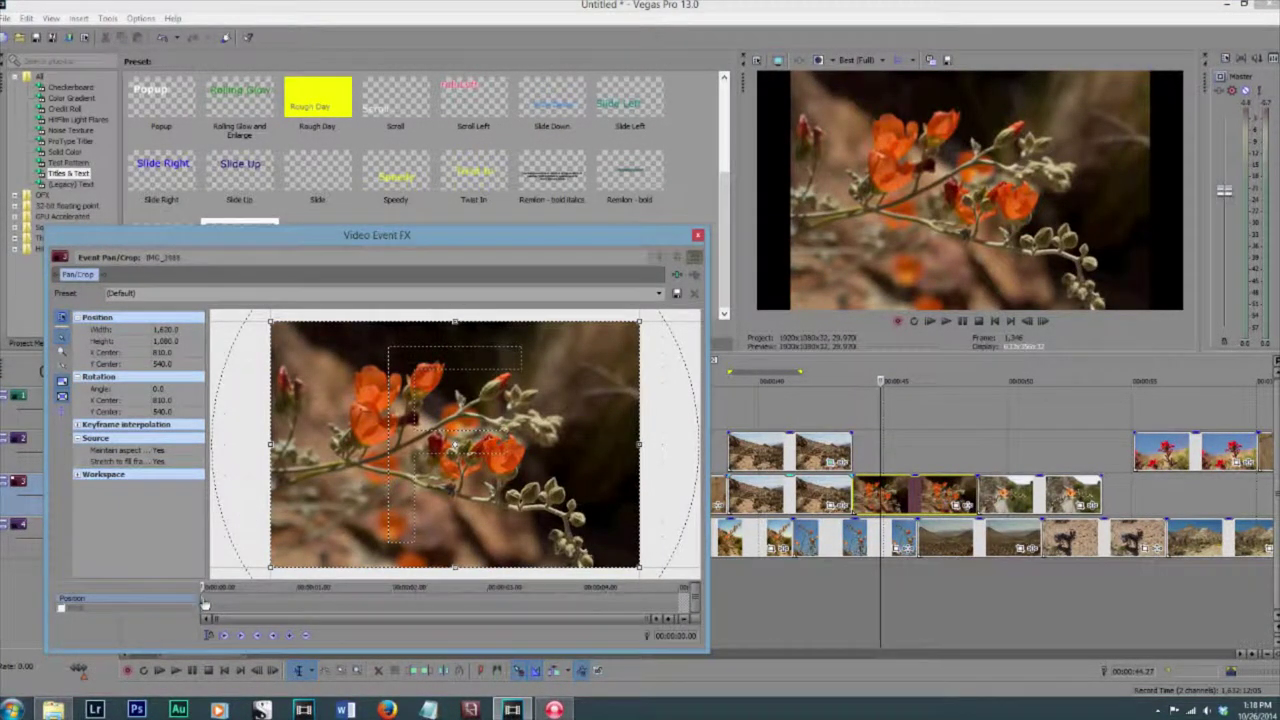
{"action": "key", "text": "ctrl+1"}
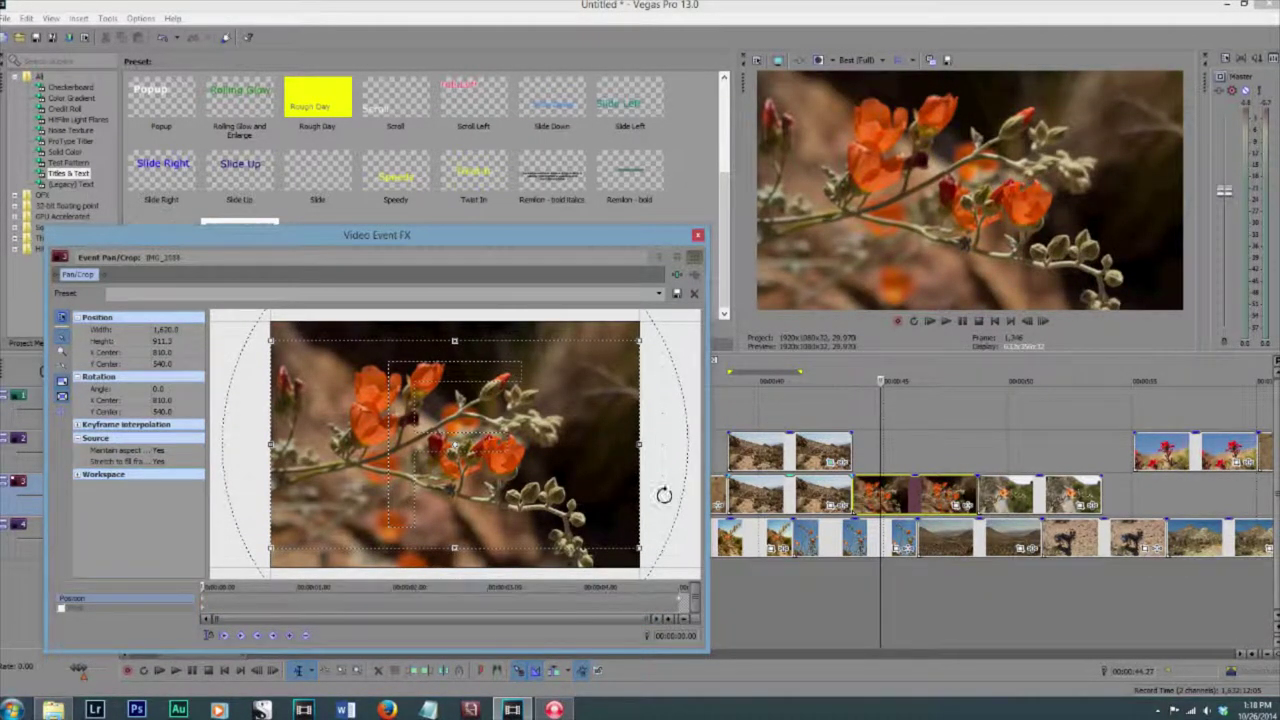
{"action": "right_click", "coordinate": [207, 604]}
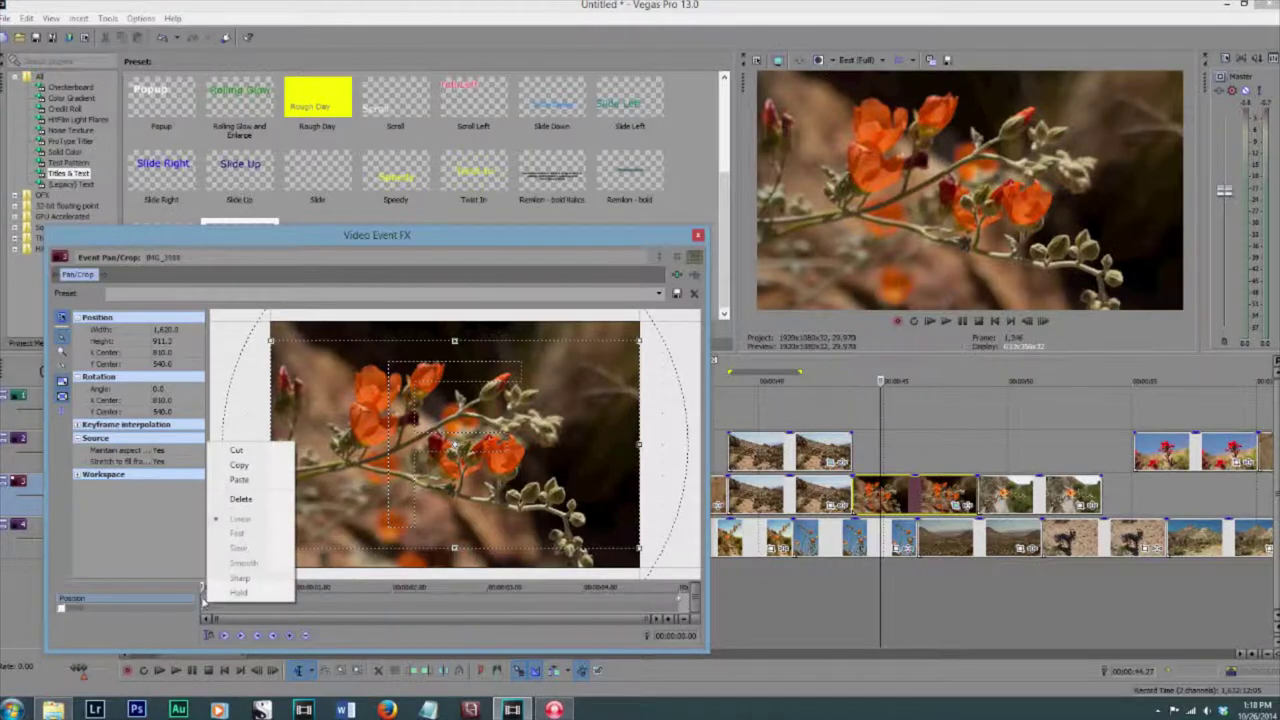
Mark the time range spanning the desert trail and orange flower clips and play it to preview the zooms
{"action": "left_click", "coordinate": [727, 414]}
{"action": "left_click_drag", "start_coordinate": [727, 414], "coordinate": [922, 416]}
{"action": "left_click", "coordinate": [820, 412]}
{"action": "key", "text": "space"}
{"action": "left_click", "coordinate": [698, 235]}
{"action": "scroll", "coordinate": [872, 428], "scroll_direction": "up", "scroll_amount": 2}
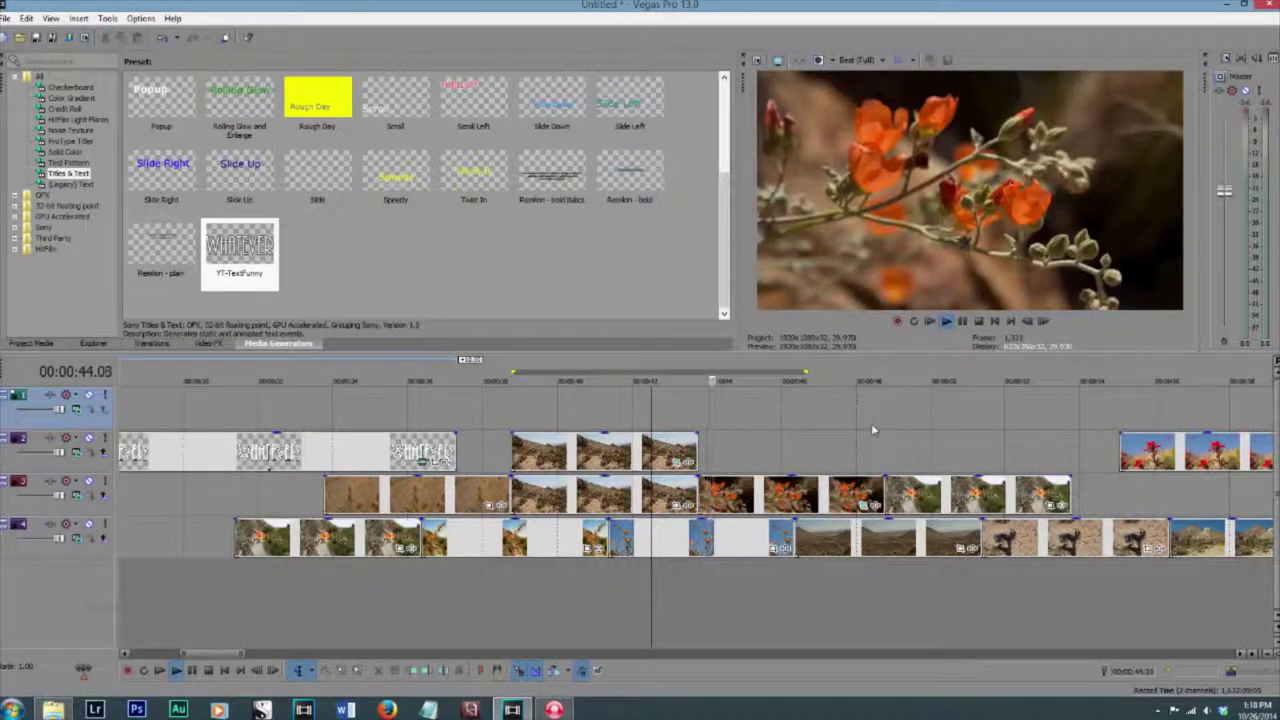
{"action": "left_click_drag", "start_coordinate": [500, 407], "coordinate": [808, 410]}
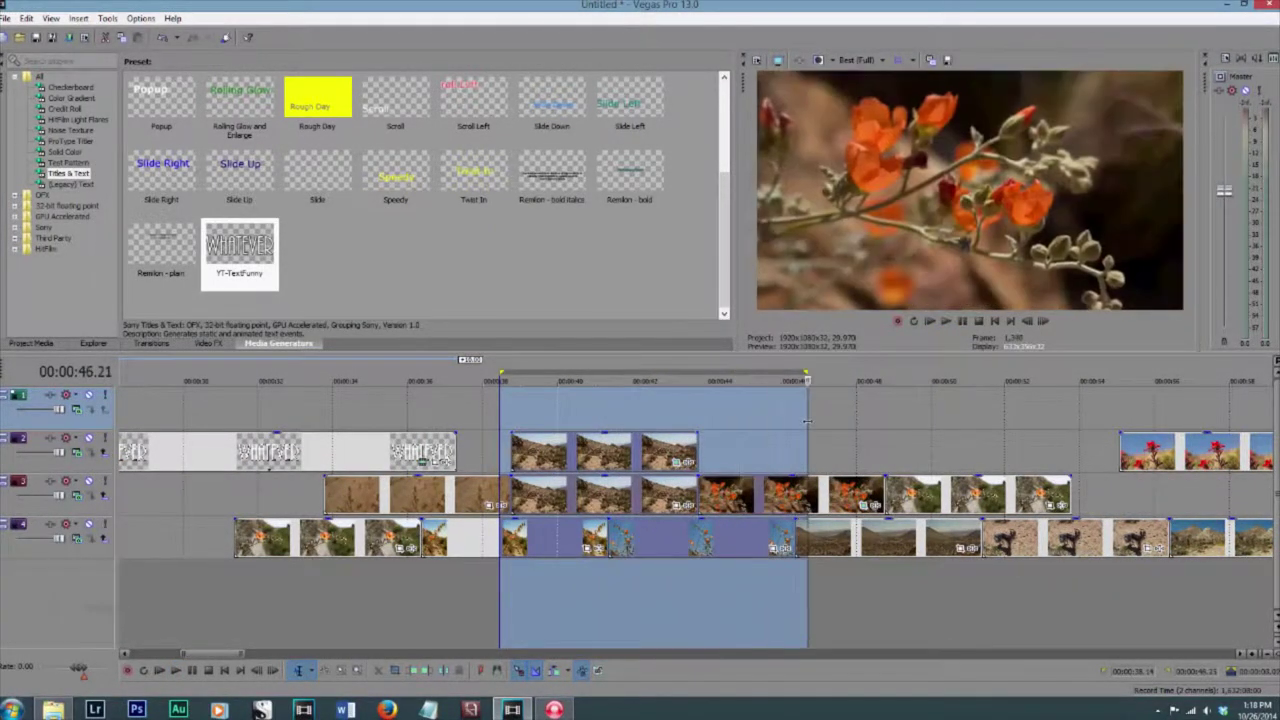
{"action": "left_click", "coordinate": [571, 411]}
{"action": "left_click_drag", "start_coordinate": [492, 412], "coordinate": [743, 421]}
{"action": "left_click", "coordinate": [768, 422]}
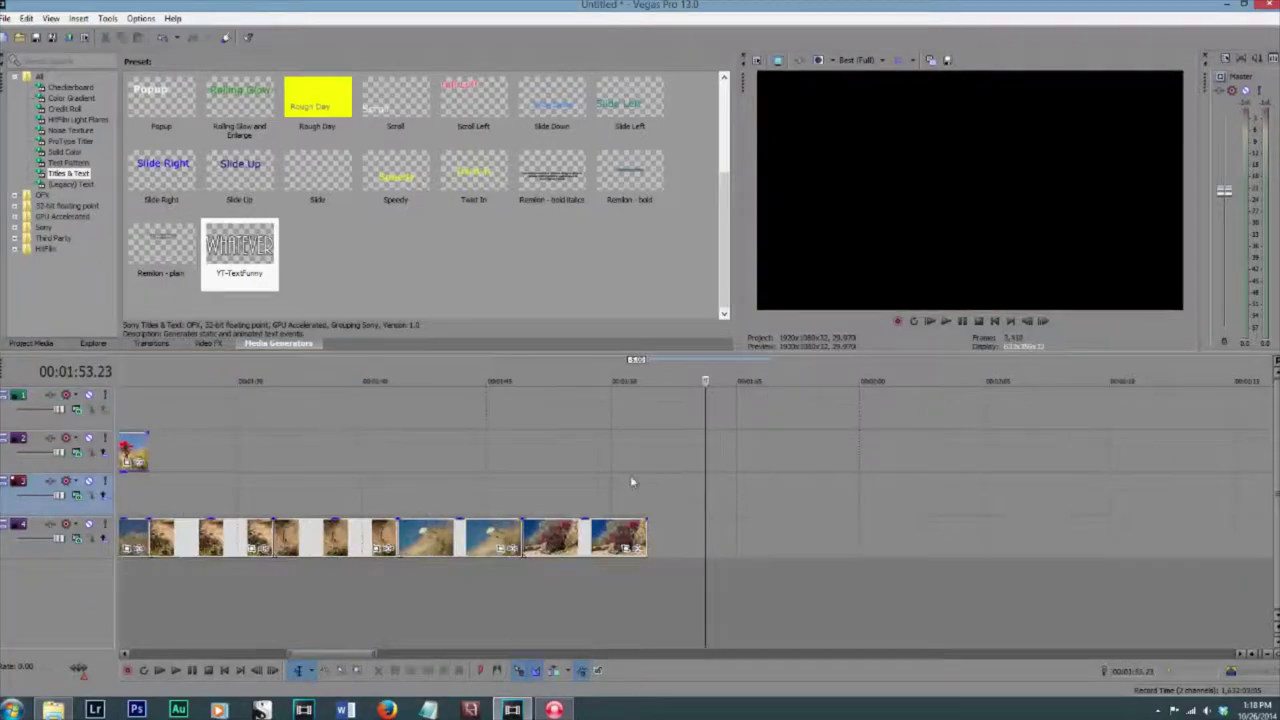
Copy the last red flower clip on the fourth track, paste it right after the original, and delete the pasted copy
{"action": "left_click", "coordinate": [630, 485]}
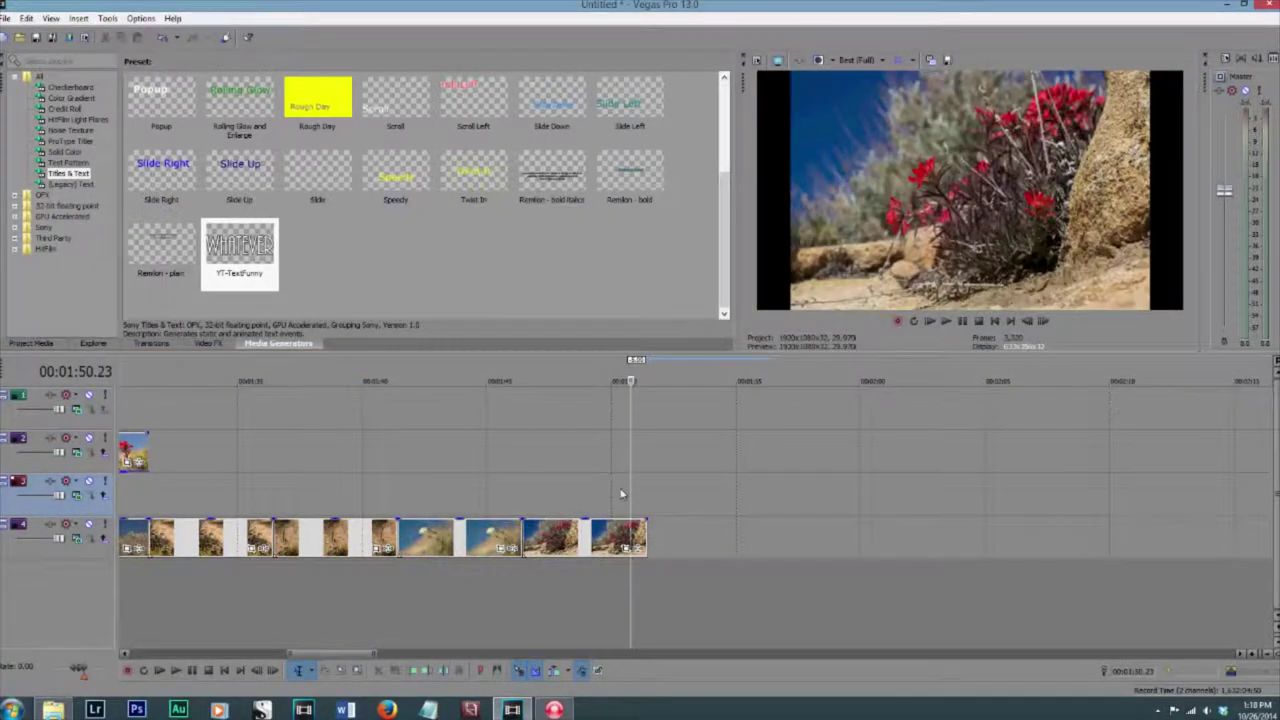
{"action": "left_click", "coordinate": [598, 541]}
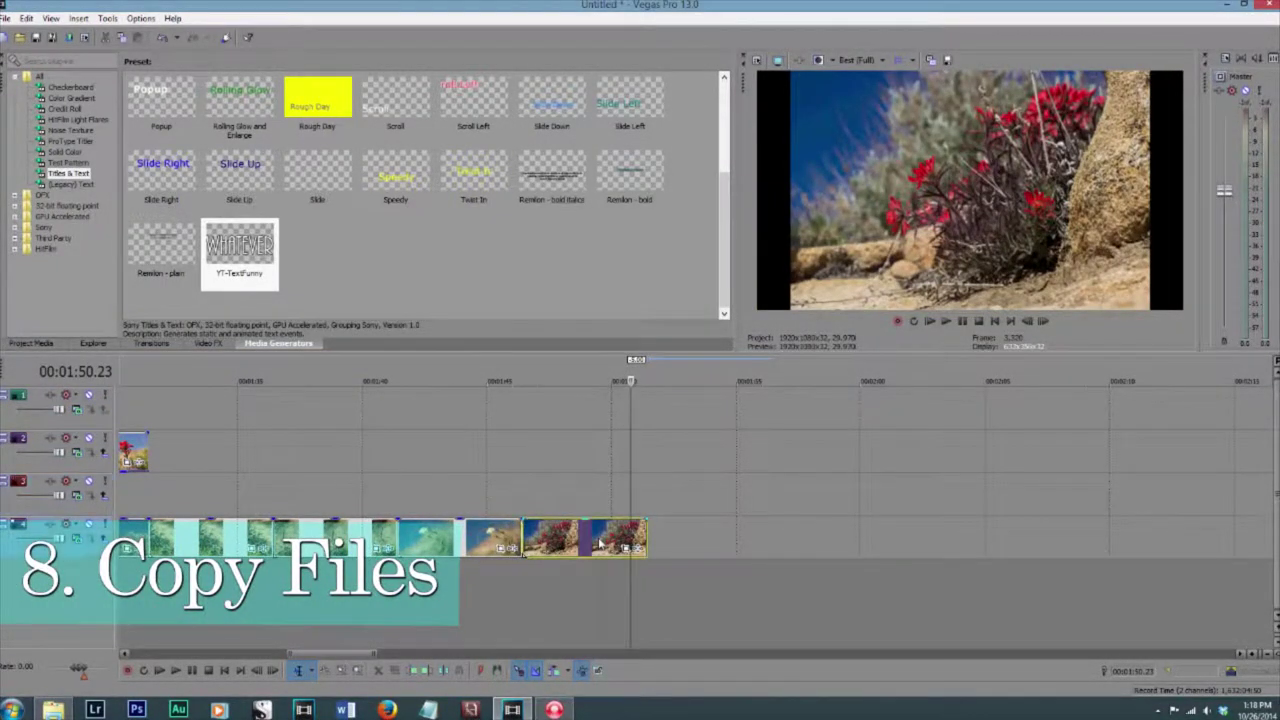
{"action": "left_click", "coordinate": [655, 538]}
{"action": "key", "text": "ctrl+v"}
{"action": "left_click", "coordinate": [683, 549]}
{"action": "key", "text": "Delete"}
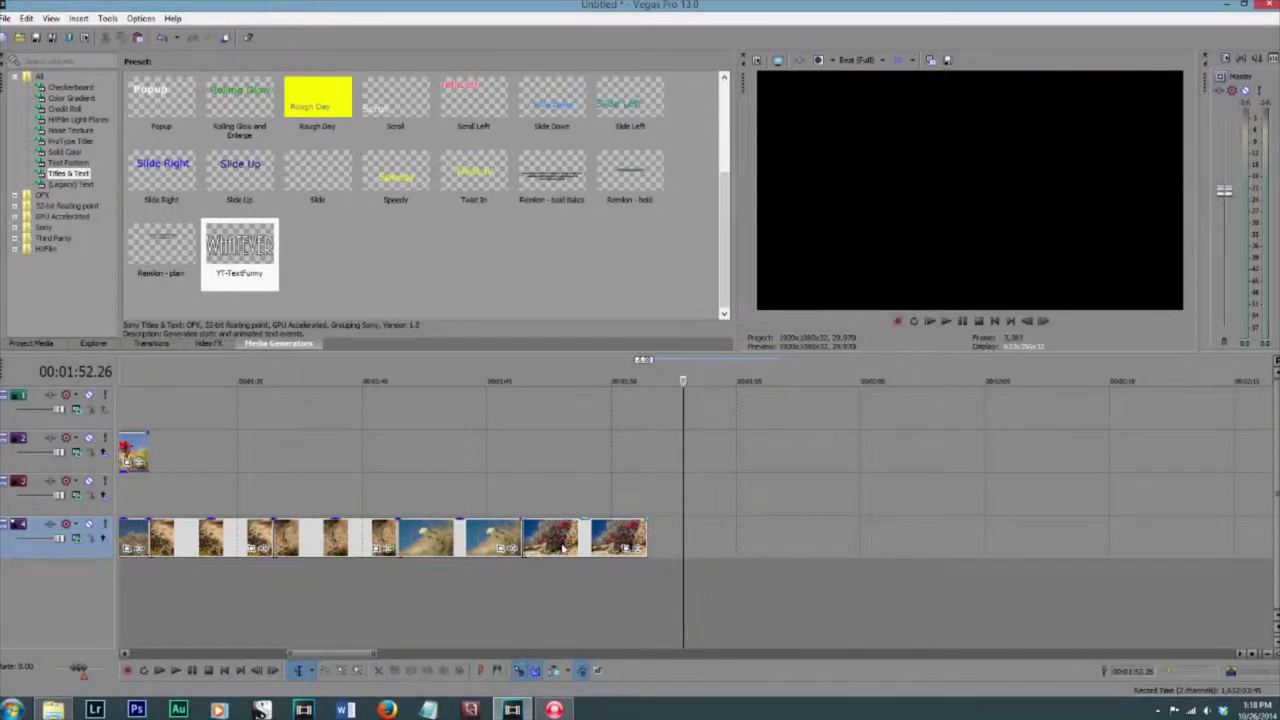
Duplicate the last red flower clip just after itself on the fourth track, and discard an extra copy made on the third track
{"action": "left_click", "coordinate": [563, 548]}
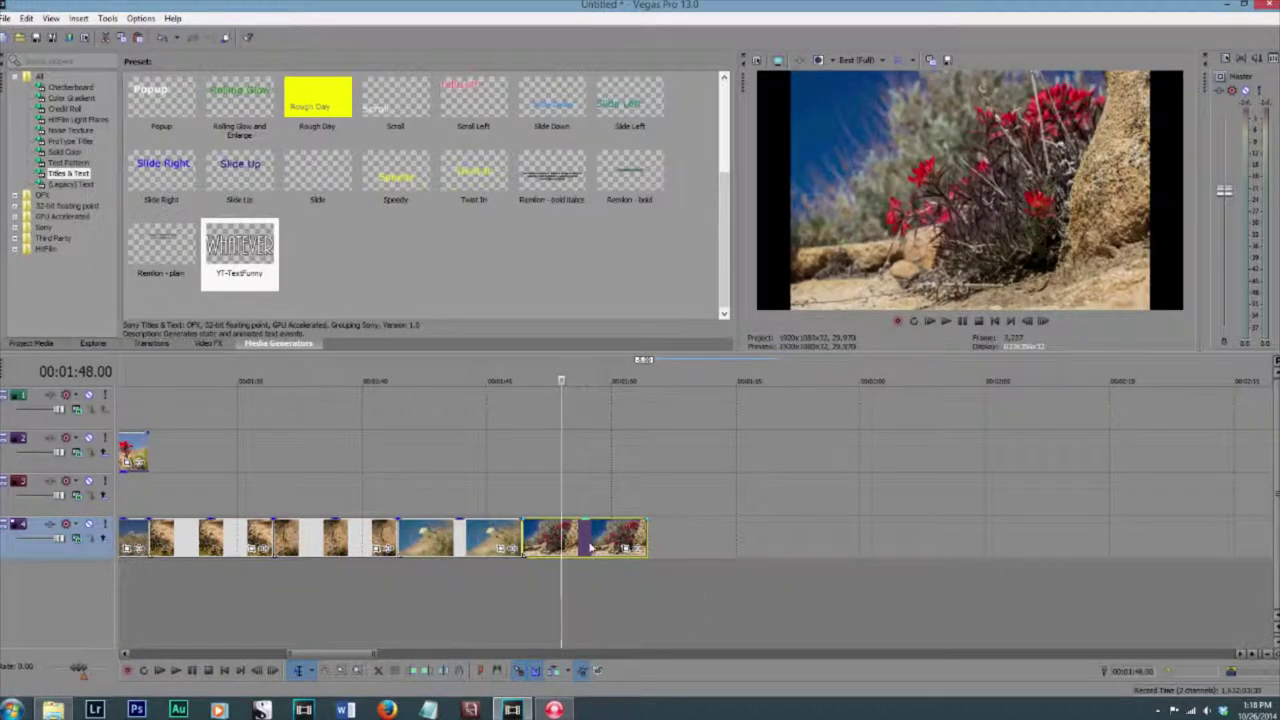
{"action": "left_click_drag", "start_coordinate": [720, 546], "coordinate": [743, 504]}
{"action": "left_click", "coordinate": [731, 506]}
{"action": "left_click", "coordinate": [701, 503]}
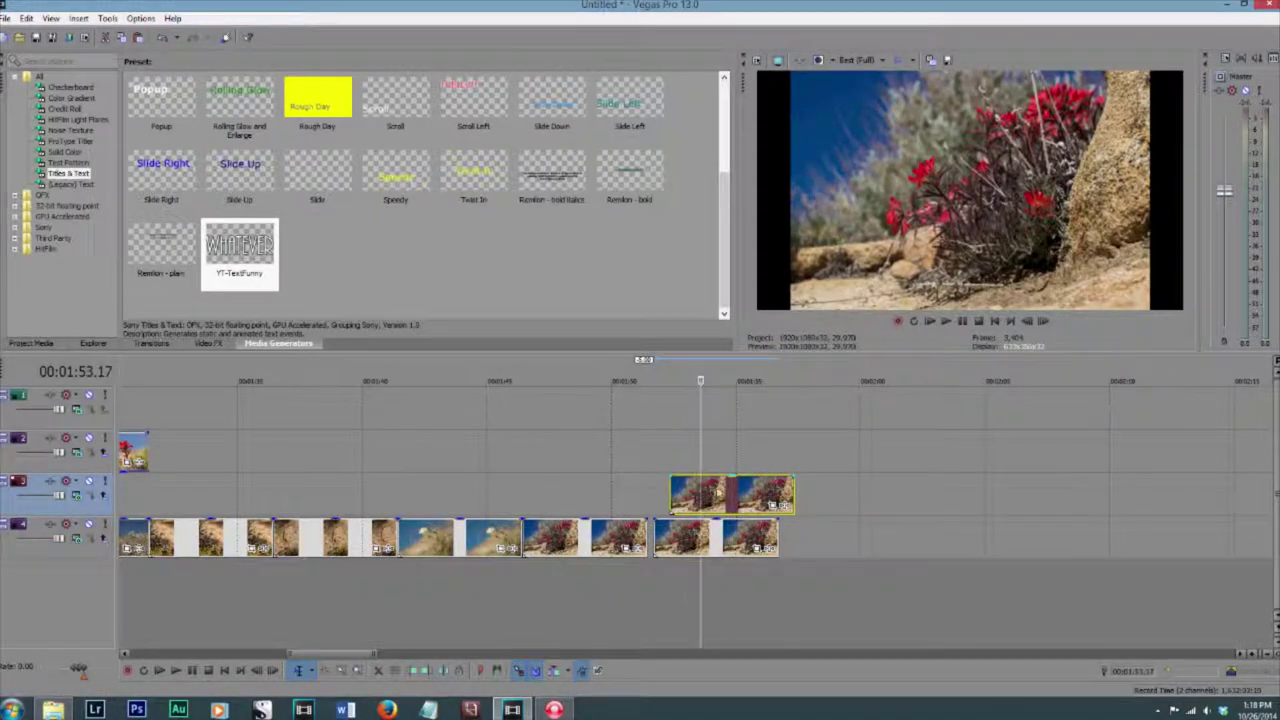
{"action": "key", "text": "Delete"}
Add the Titles & Text preset "YT-TextFunny" to the second track above the red flower clips, and check its text settings
{"action": "left_click_drag", "start_coordinate": [242, 260], "coordinate": [557, 473]}
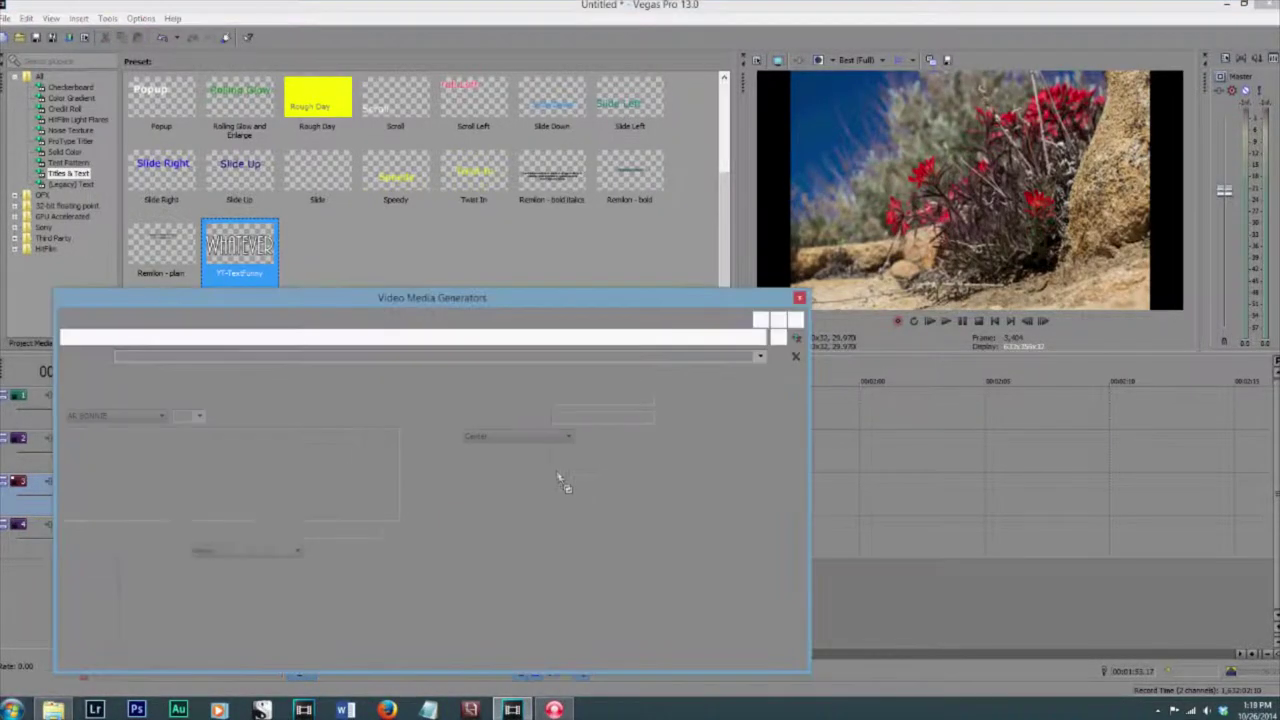
{"action": "left_click", "coordinate": [806, 299]}
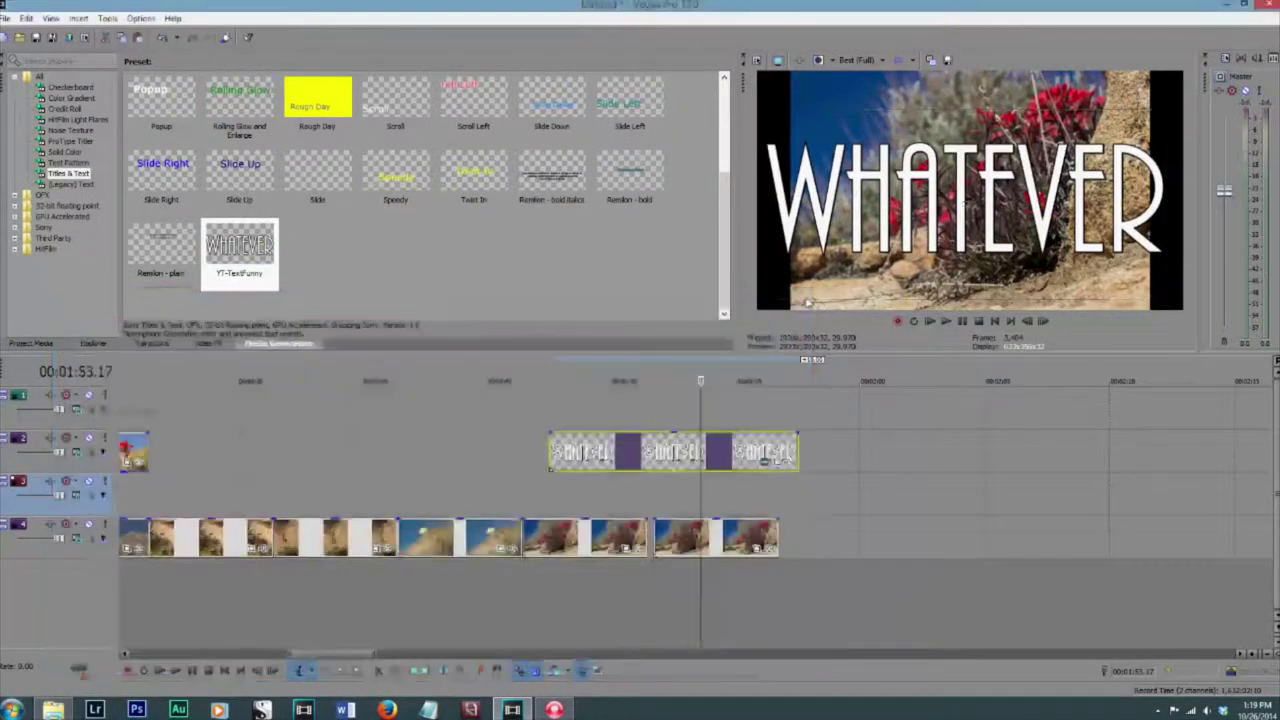
{"action": "left_click", "coordinate": [766, 458]}
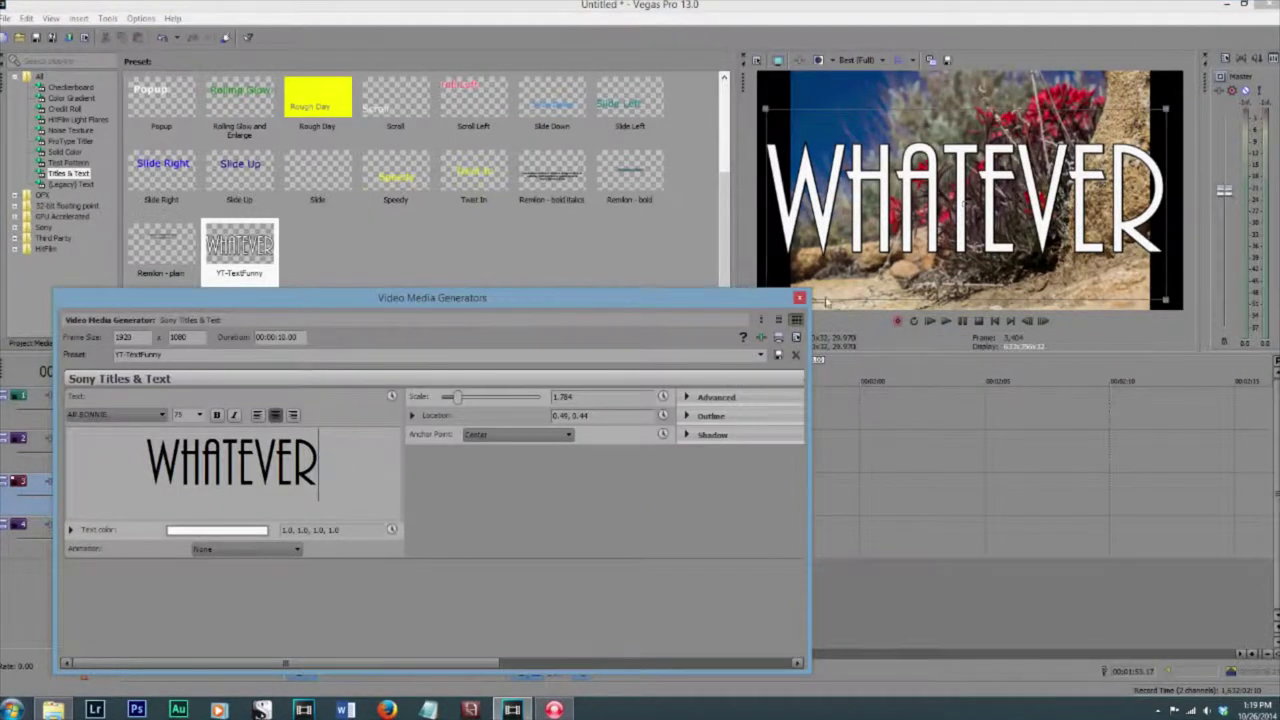
{"action": "left_click", "coordinate": [799, 298]}
Duplicate the WHATEVER title onto the first track as a new copy of the source media and change its text to "BLAH"
{"action": "key", "text": "ctrl+v"}
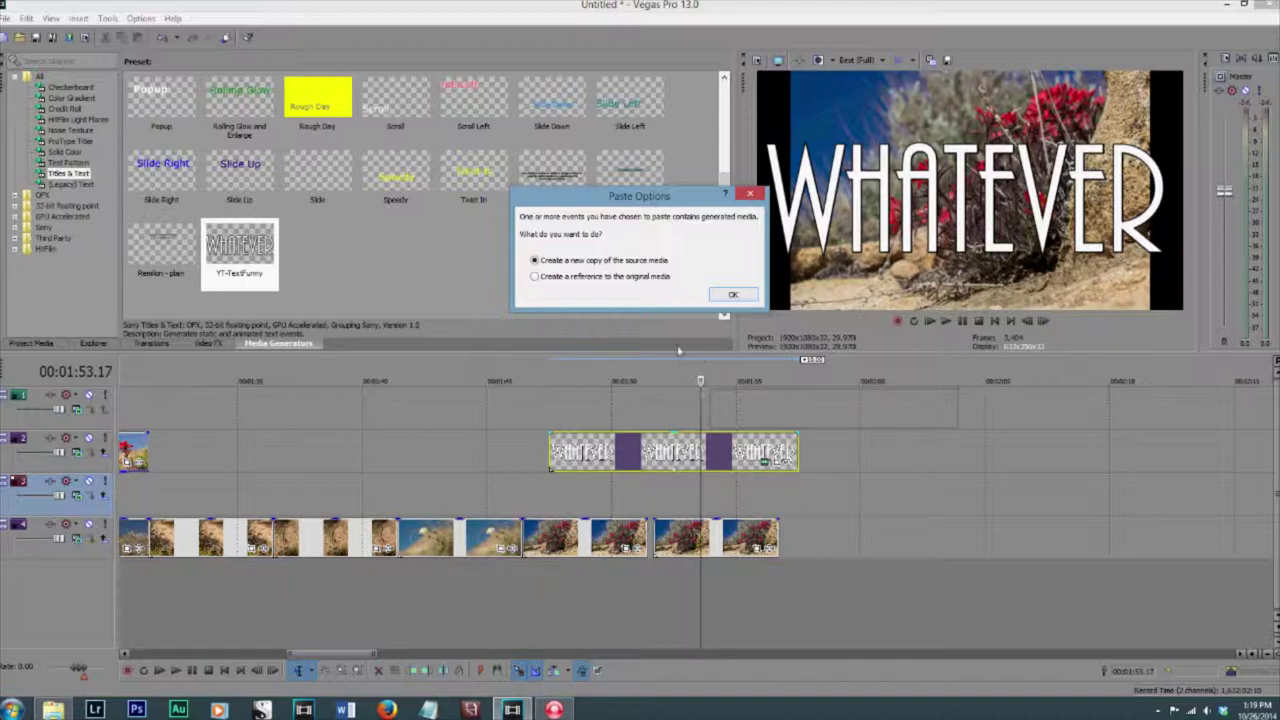
{"action": "left_click", "coordinate": [732, 296]}
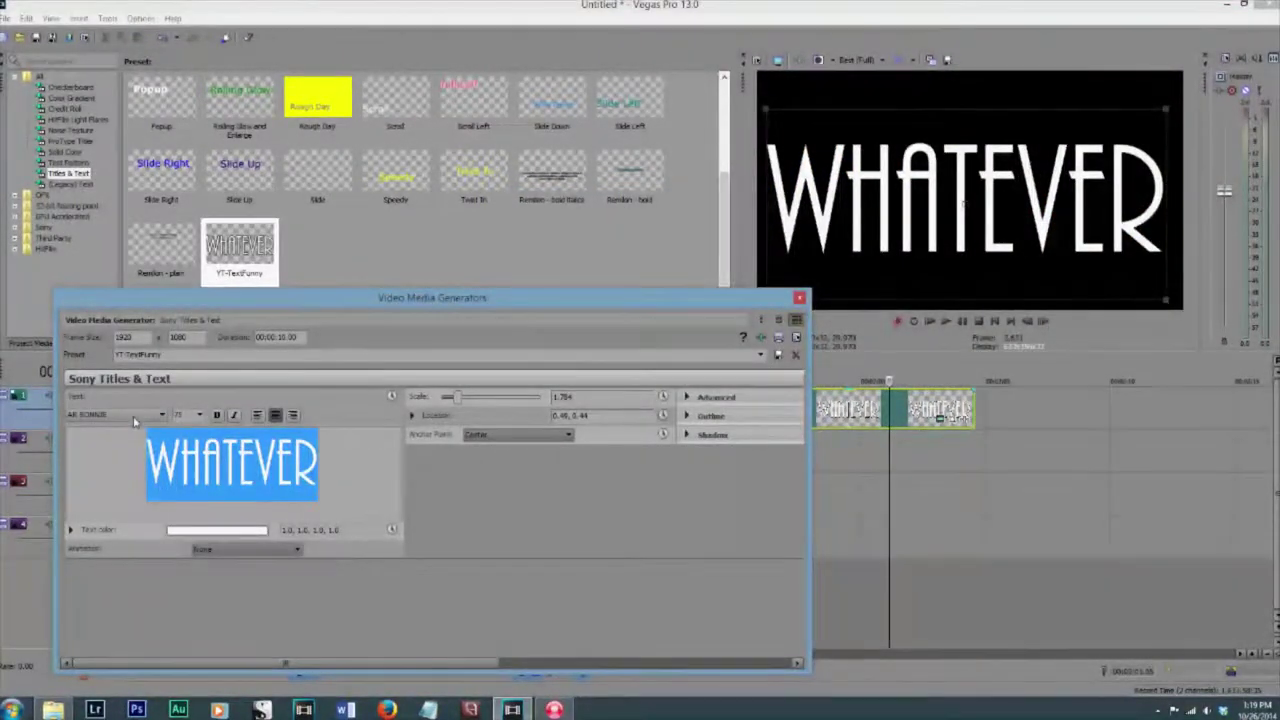
{"action": "type", "text": "BLAH"}
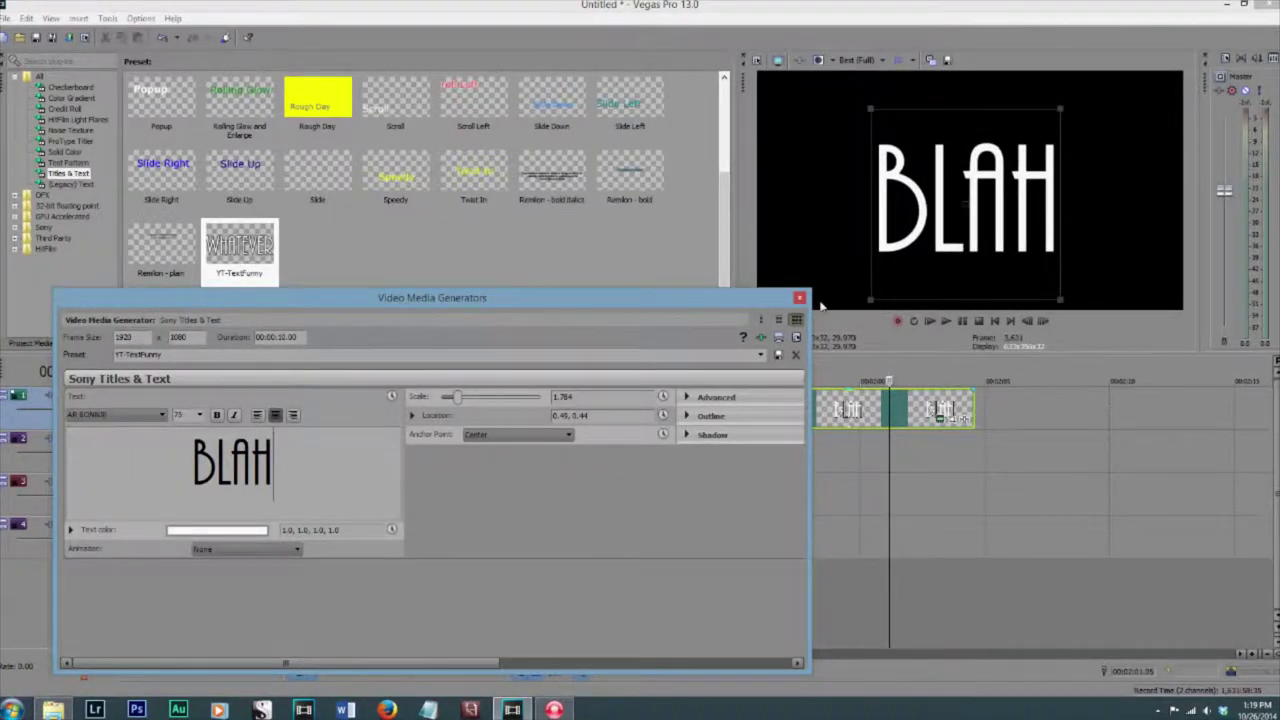
{"action": "left_click", "coordinate": [799, 297]}
Move the WHATEVER title about 3 seconds earlier on the second track and check its text settings
{"action": "left_click", "coordinate": [760, 410]}
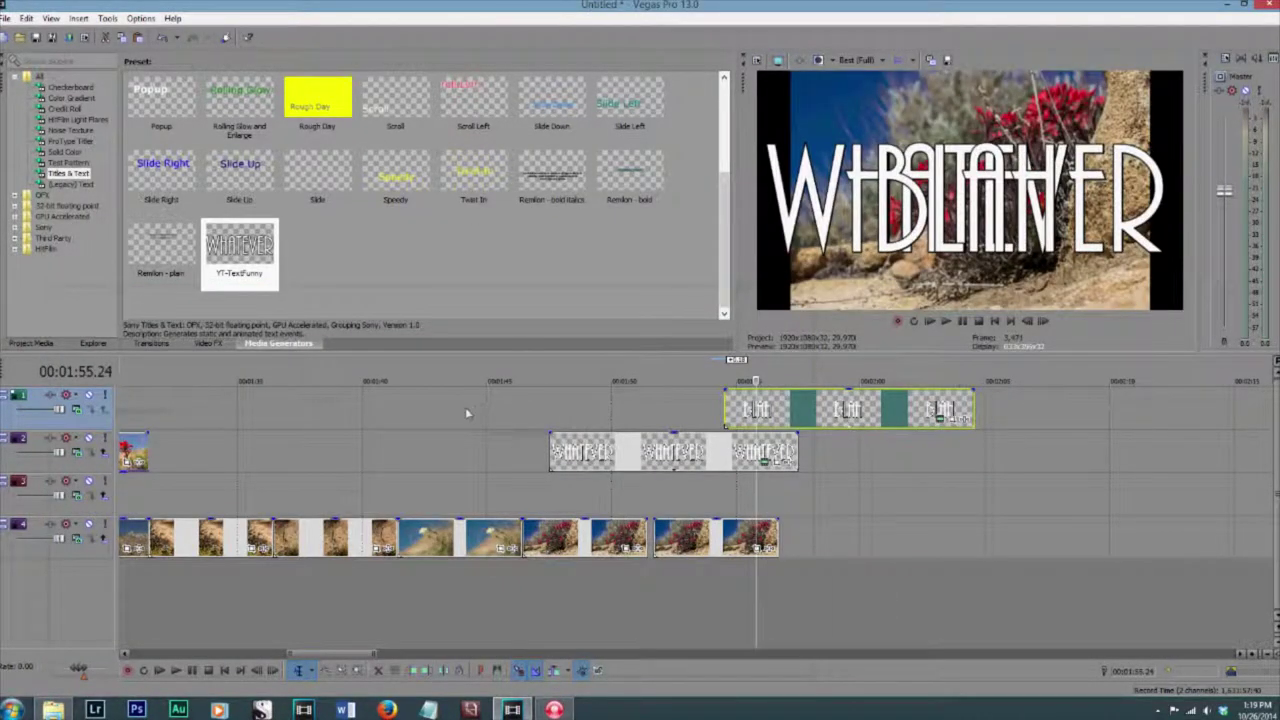
{"action": "left_click", "coordinate": [466, 412]}
{"action": "left_click_drag", "start_coordinate": [644, 451], "coordinate": [570, 451]}
{"action": "left_click", "coordinate": [664, 412]}
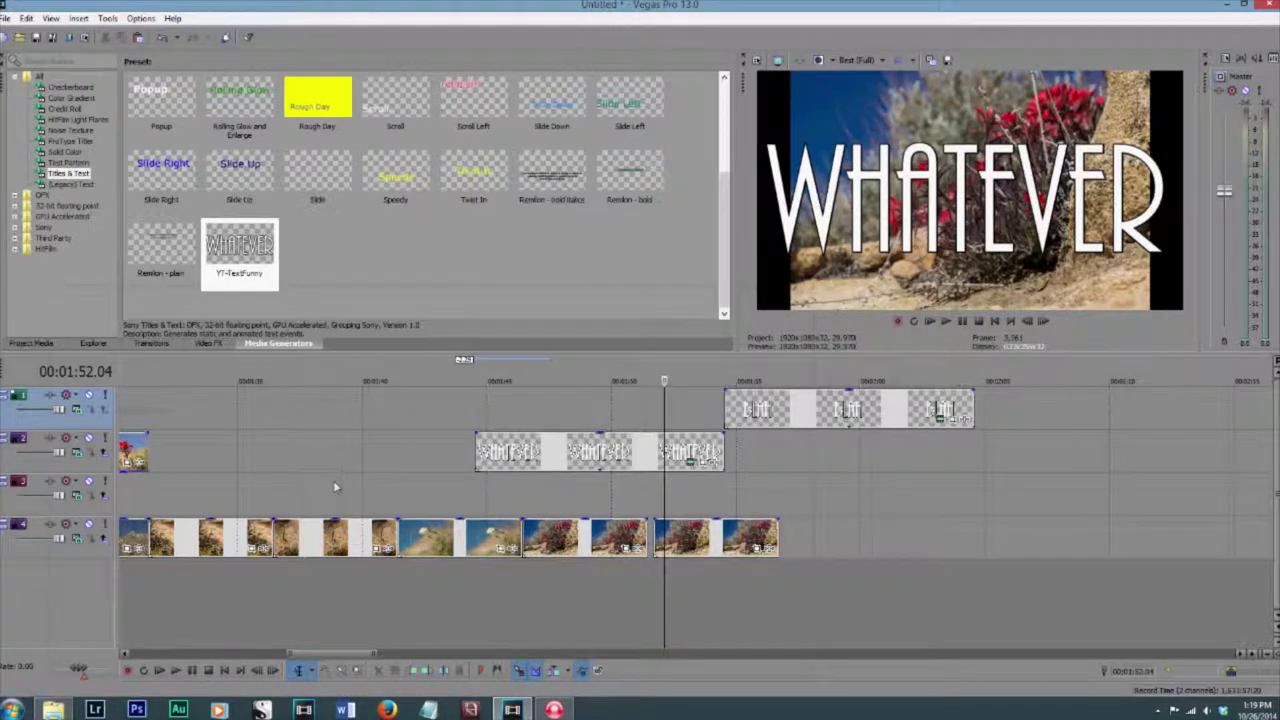
{"action": "left_click", "coordinate": [690, 461]}
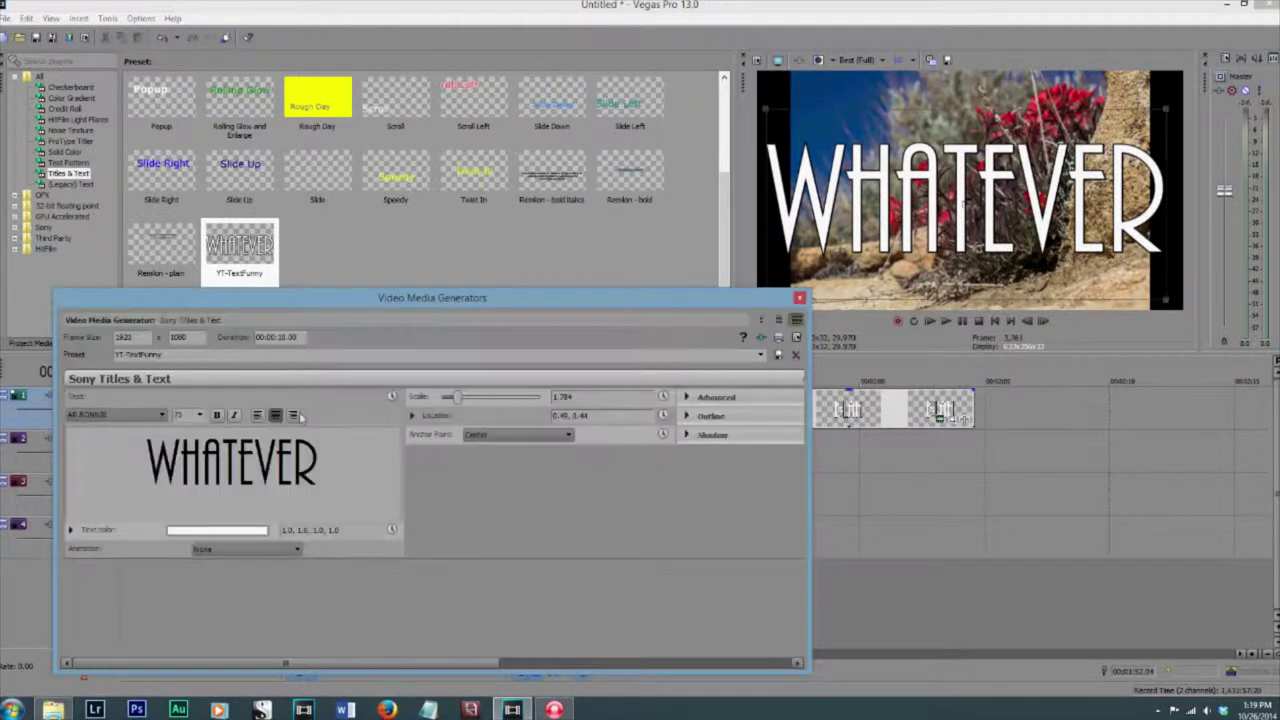
{"action": "left_click", "coordinate": [799, 298]}
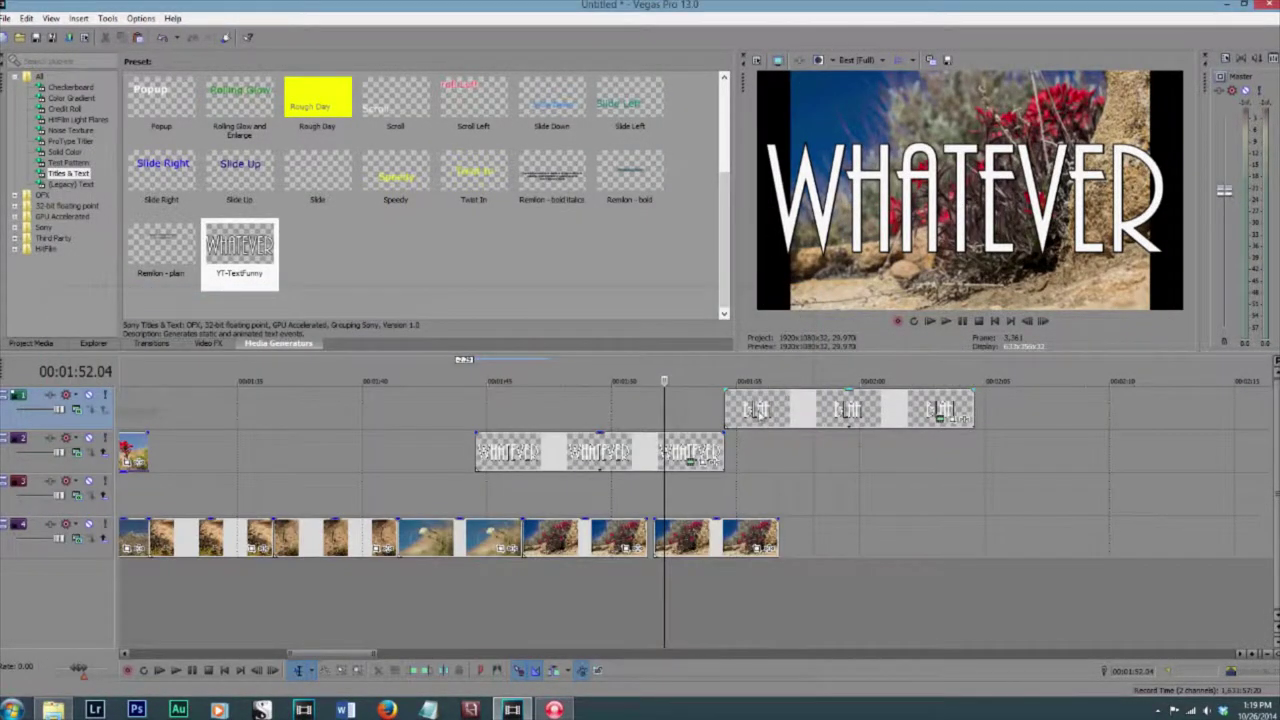
Delete the BLAH title from the first track and the WHATEVER title from the second track
{"action": "left_click", "coordinate": [757, 411]}
{"action": "key", "text": "Delete"}
{"action": "left_click", "coordinate": [566, 450]}
{"action": "key", "text": "Delete"}
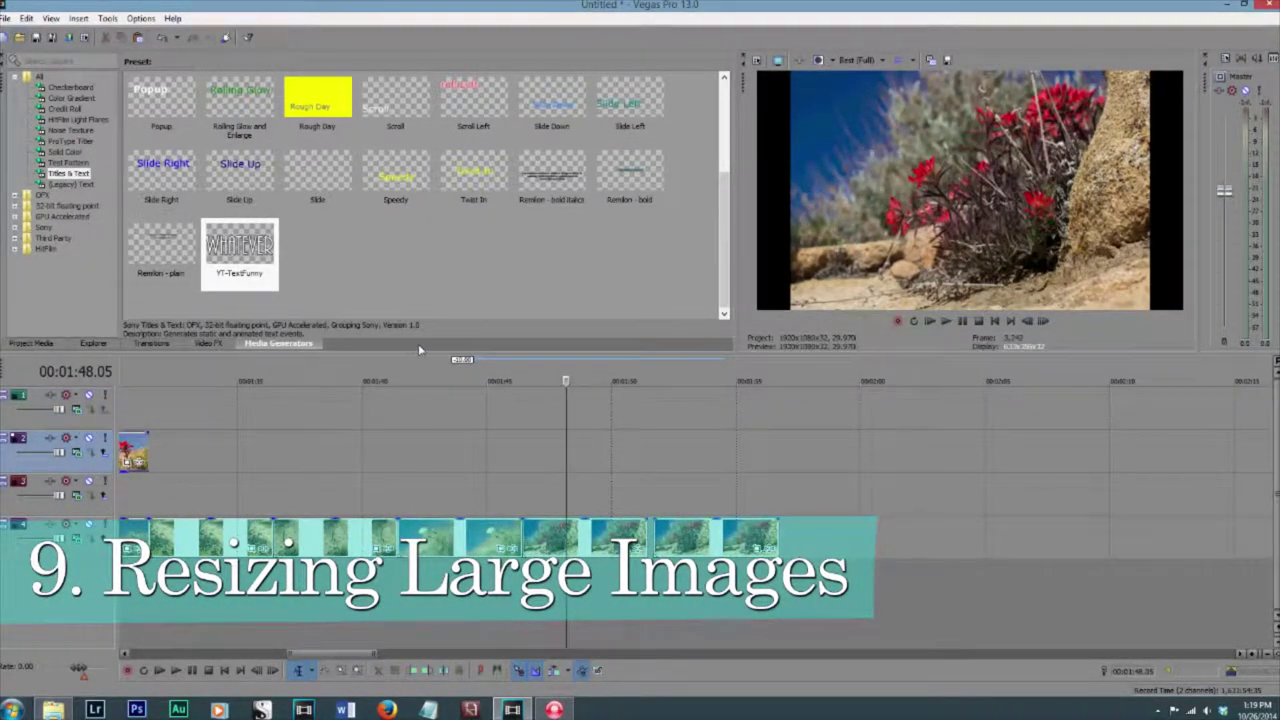
In Pan/Crop for the red flower bush clip on the fourth track, match the output aspect and enlarge the crop frame
{"action": "left_click", "coordinate": [628, 549]}
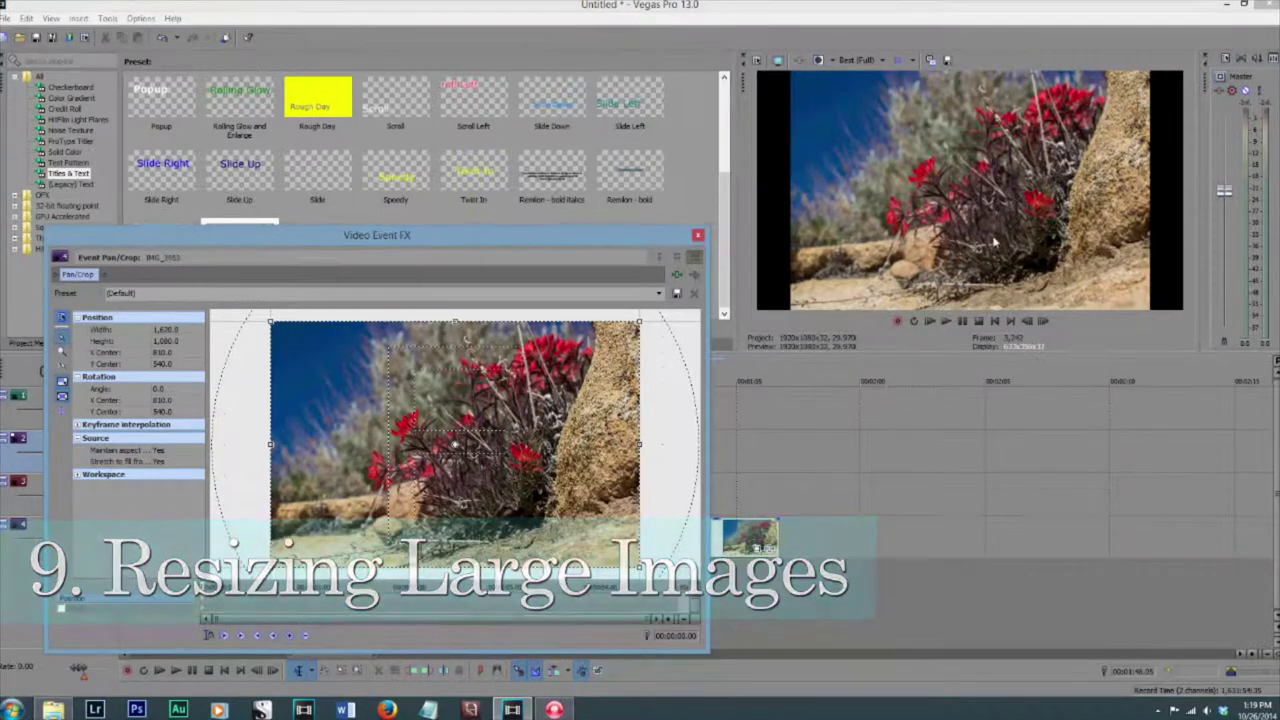
{"action": "left_click", "coordinate": [698, 236]}
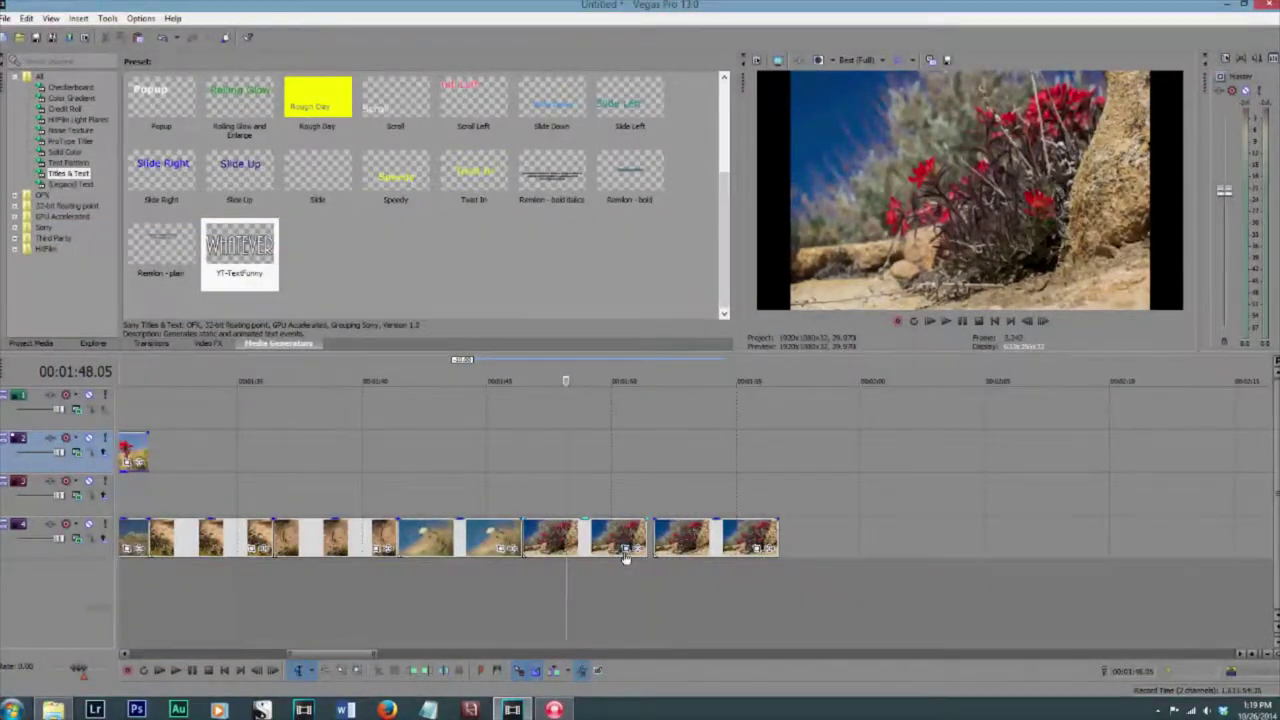
{"action": "left_click", "coordinate": [626, 553]}
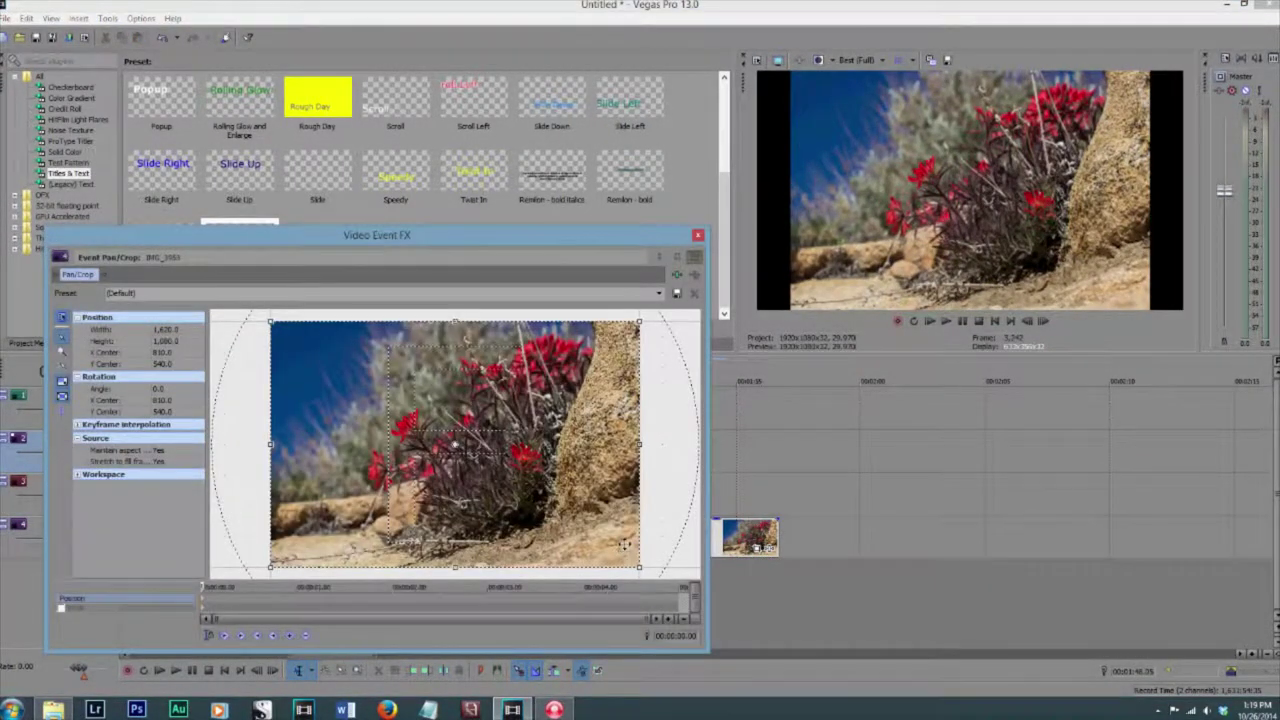
{"action": "right_click", "coordinate": [603, 502]}
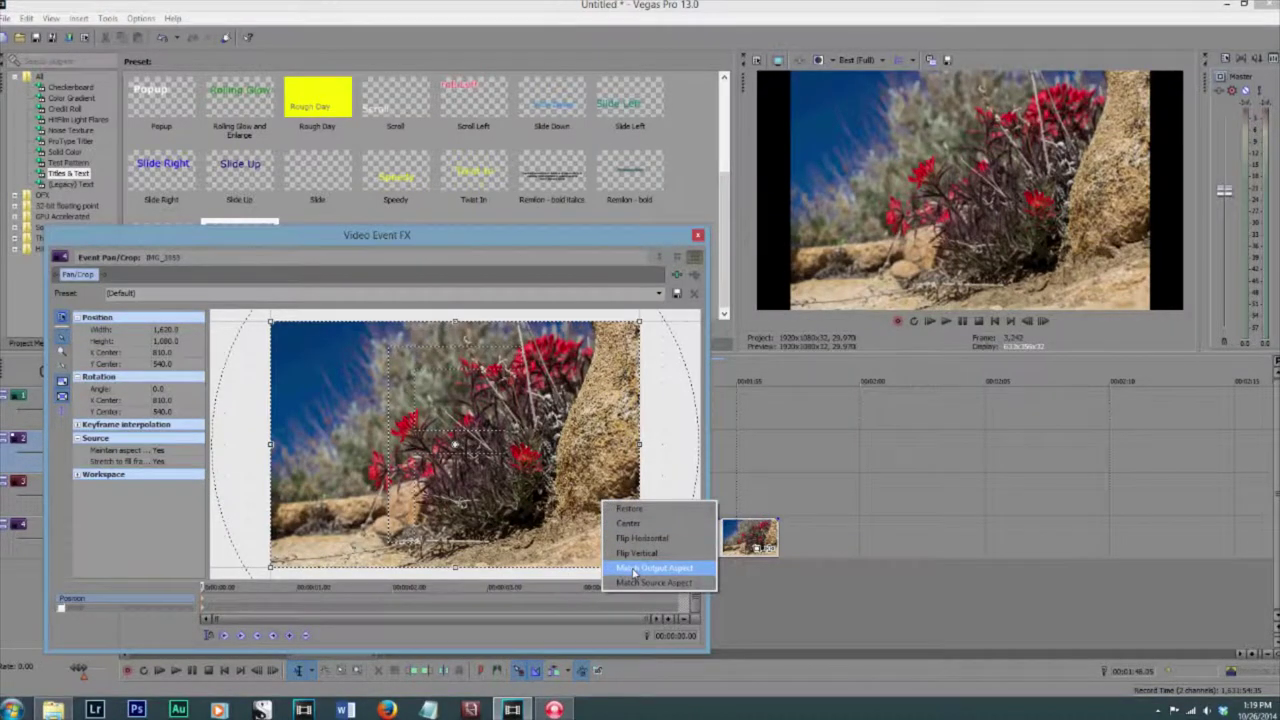
{"action": "left_click", "coordinate": [633, 572]}
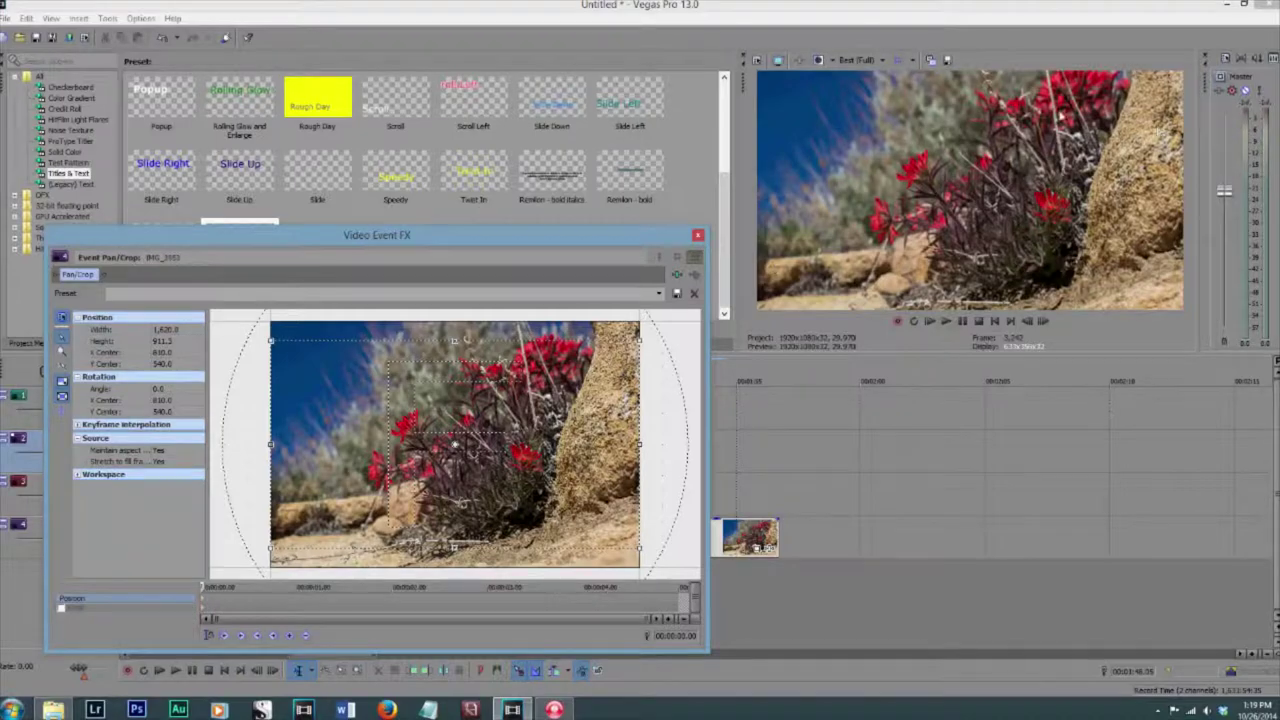
{"action": "scroll", "coordinate": [572, 380], "scroll_direction": "down", "scroll_amount": 3}
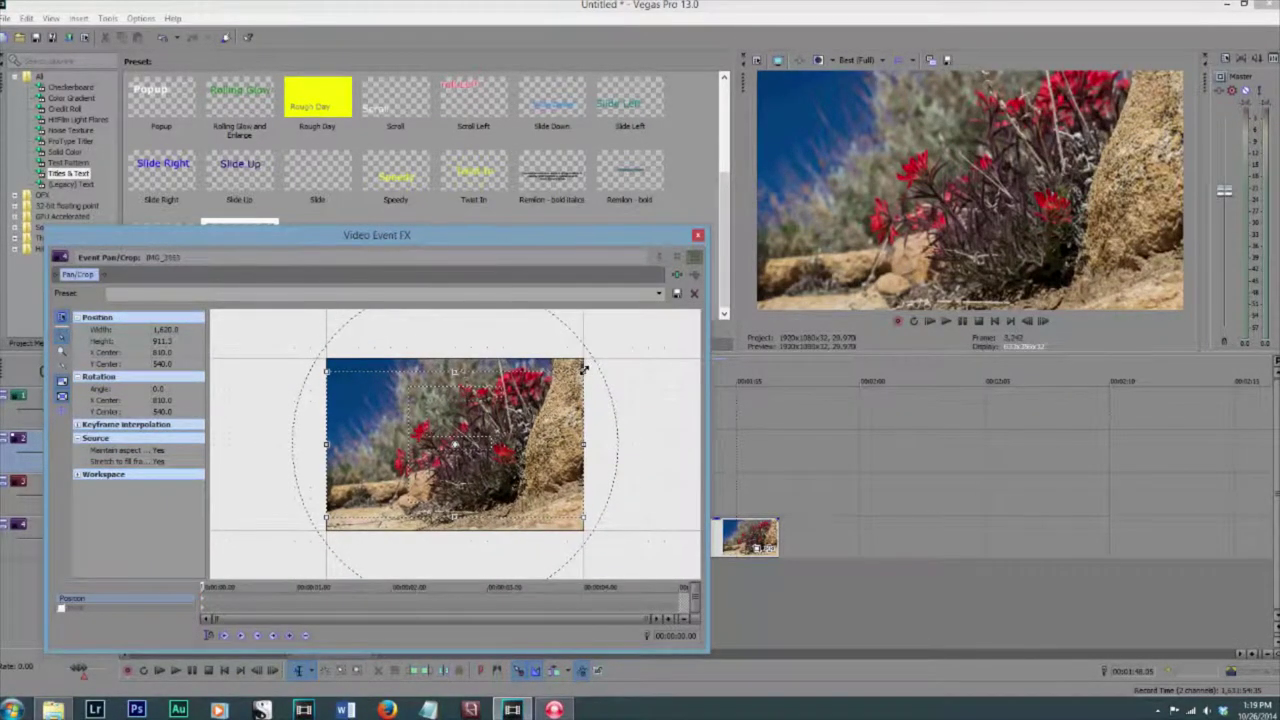
{"action": "left_click_drag", "start_coordinate": [584, 369], "coordinate": [639, 322]}
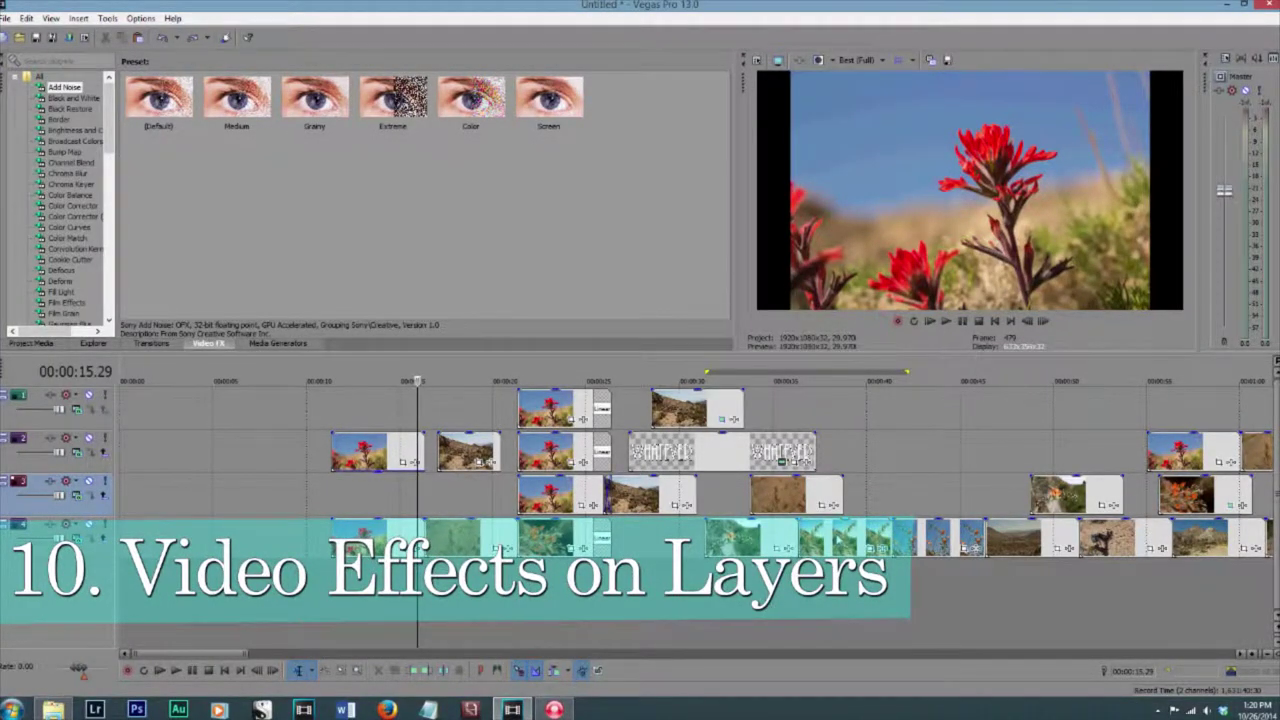
Apply the Black and White effect to the tall orange flower clip on the fourth track and shift the third-track flower clip about 1 second later
{"action": "left_click", "coordinate": [944, 462]}
{"action": "scroll", "coordinate": [685, 462], "scroll_direction": "up", "scroll_amount": 2}
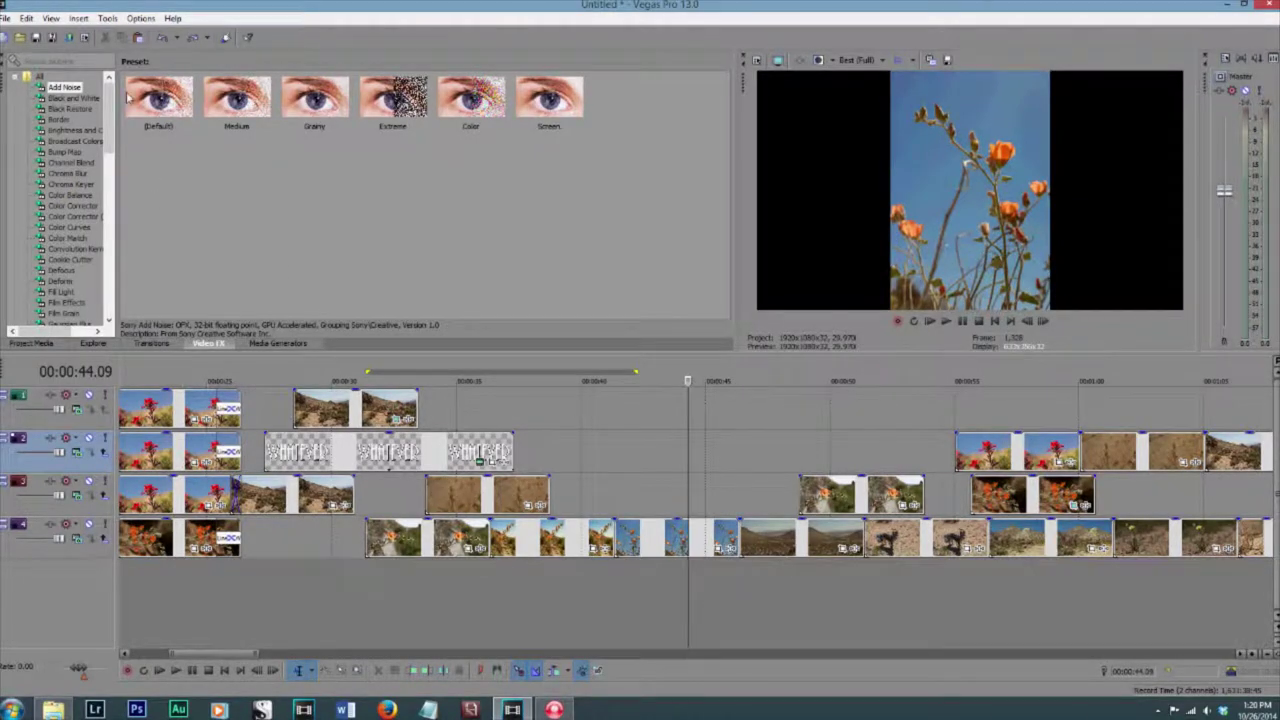
{"action": "left_click_drag", "start_coordinate": [85, 99], "coordinate": [648, 456]}
{"action": "left_click_drag", "start_coordinate": [666, 533], "coordinate": [668, 535]}
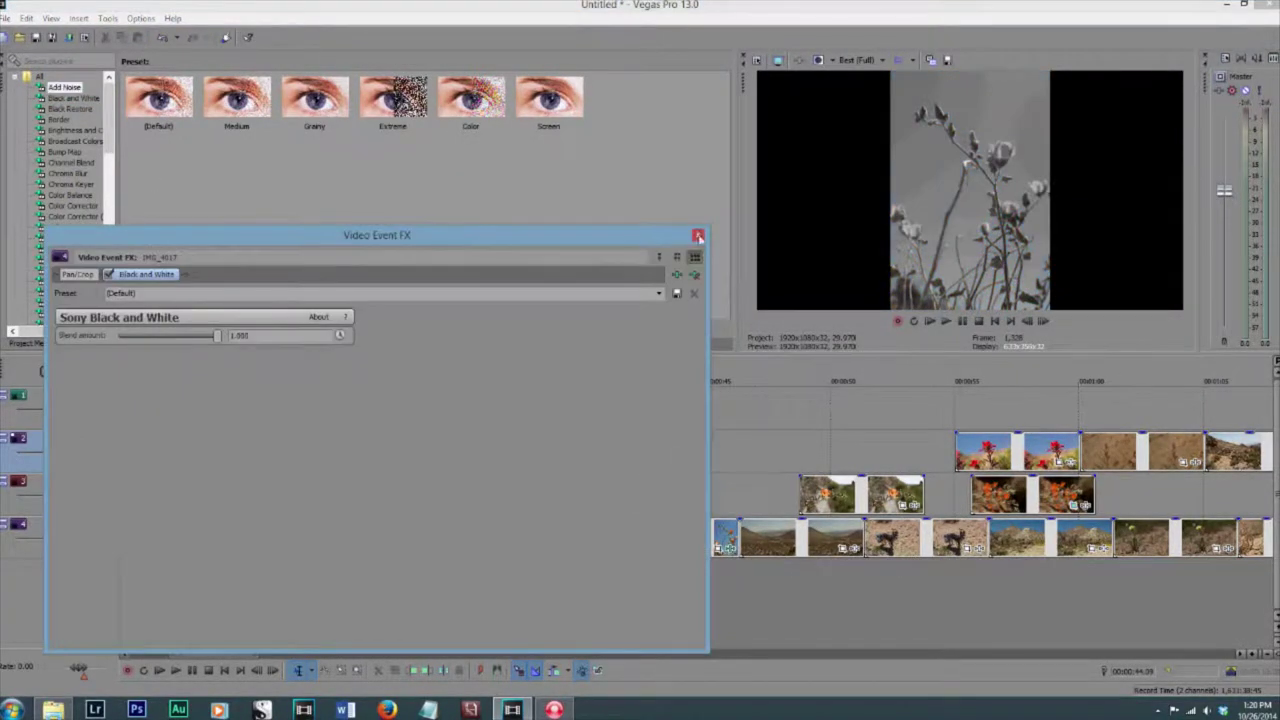
{"action": "left_click", "coordinate": [698, 236]}
{"action": "left_click_drag", "start_coordinate": [855, 495], "coordinate": [885, 495]}
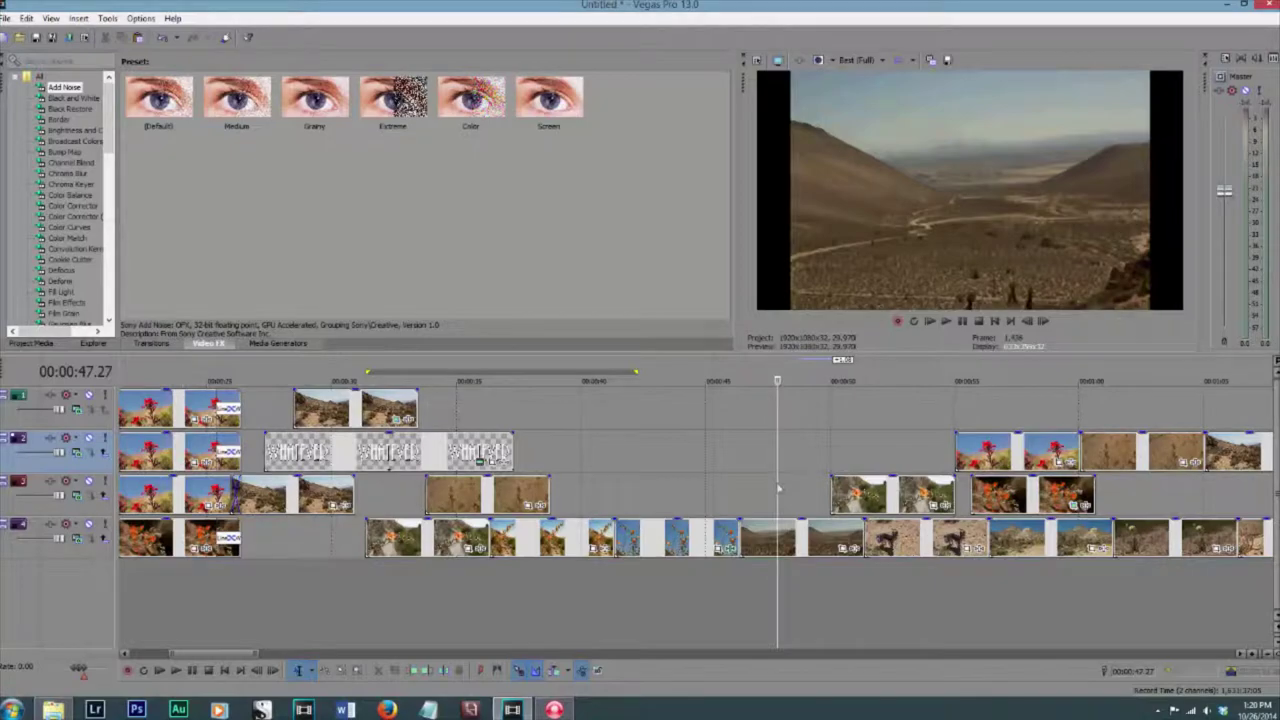
Apply the default Black and White preset to the entire fourth track and move its settings window clear of the timeline
{"action": "left_click", "coordinate": [712, 546]}
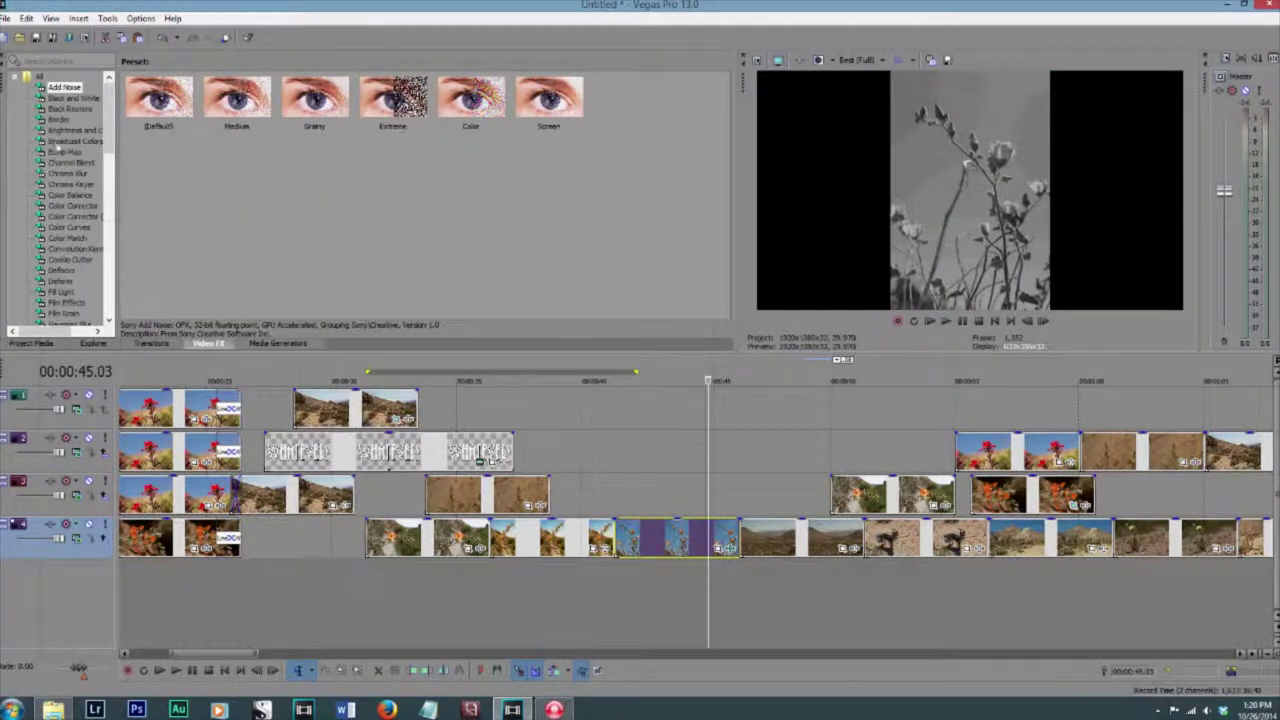
{"action": "left_click", "coordinate": [70, 98]}
{"action": "left_click_drag", "start_coordinate": [152, 111], "coordinate": [92, 468]}
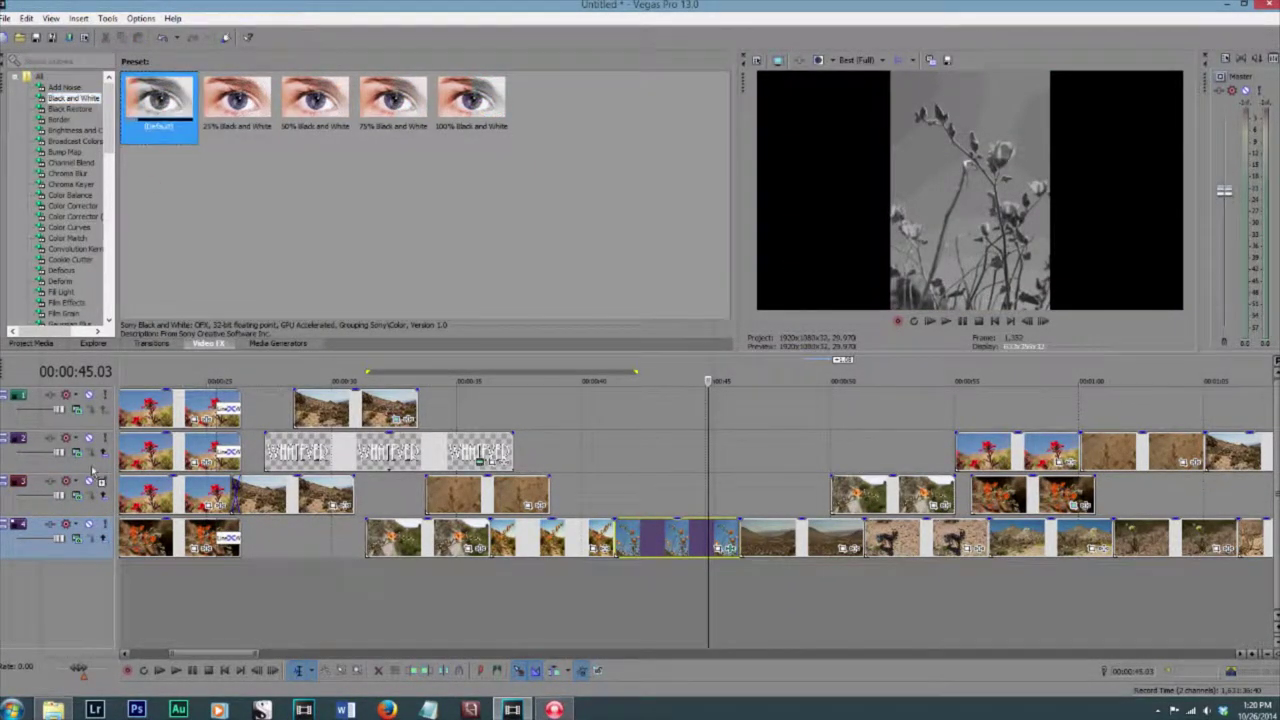
{"action": "left_click_drag", "start_coordinate": [66, 547], "coordinate": [67, 548]}
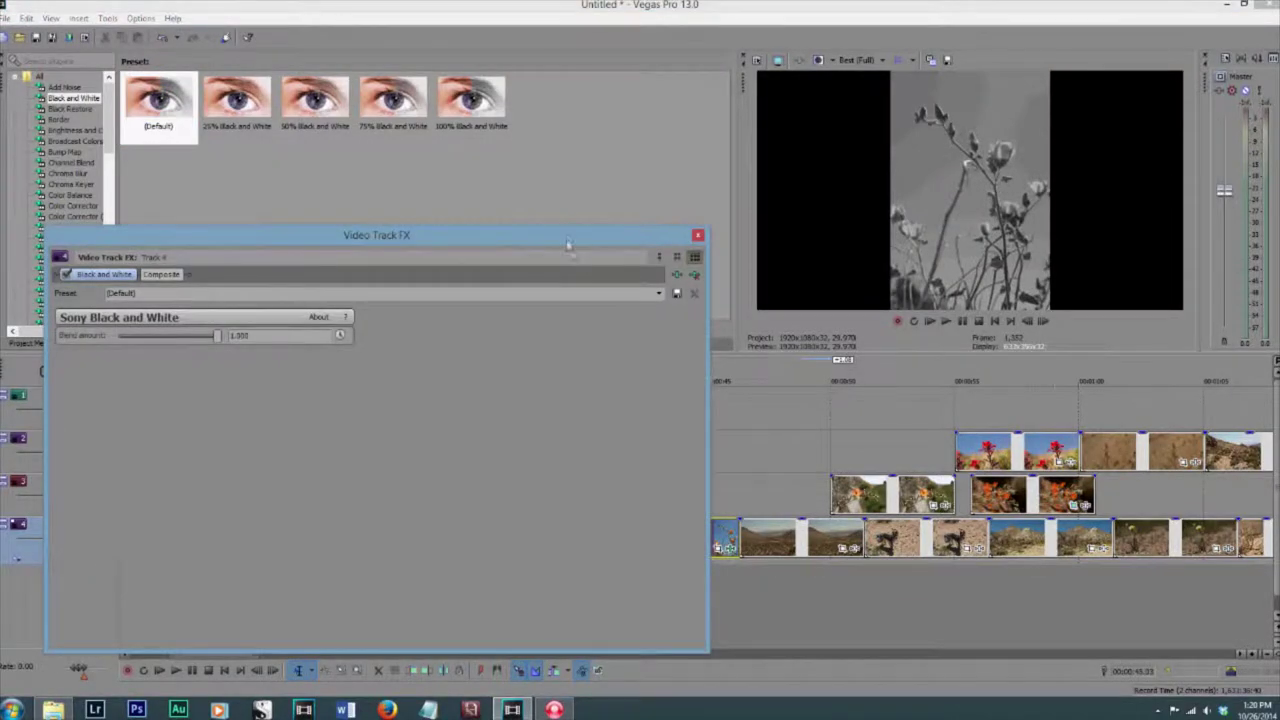
{"action": "left_click_drag", "start_coordinate": [566, 237], "coordinate": [1268, 362]}
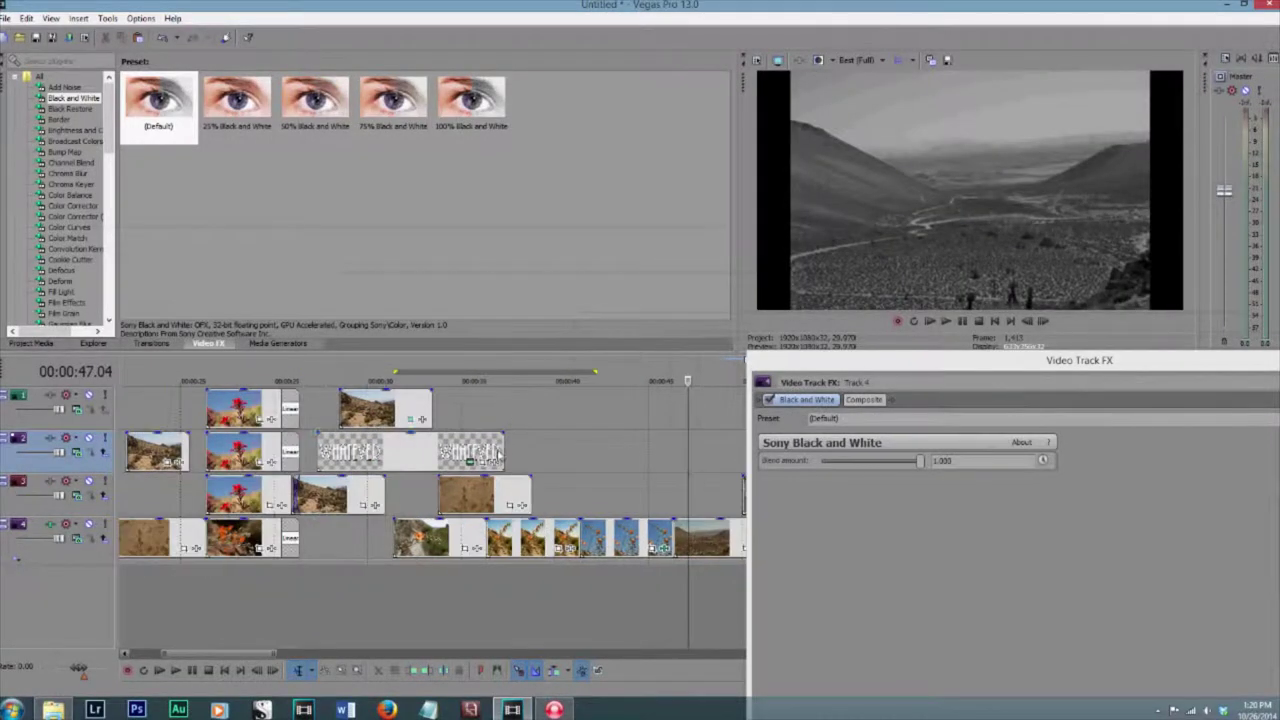
Compare the preview of upper-track and fourth-track clips around 0:38 to 0:44, and close the track effect settings
{"action": "left_click", "coordinate": [525, 435]}
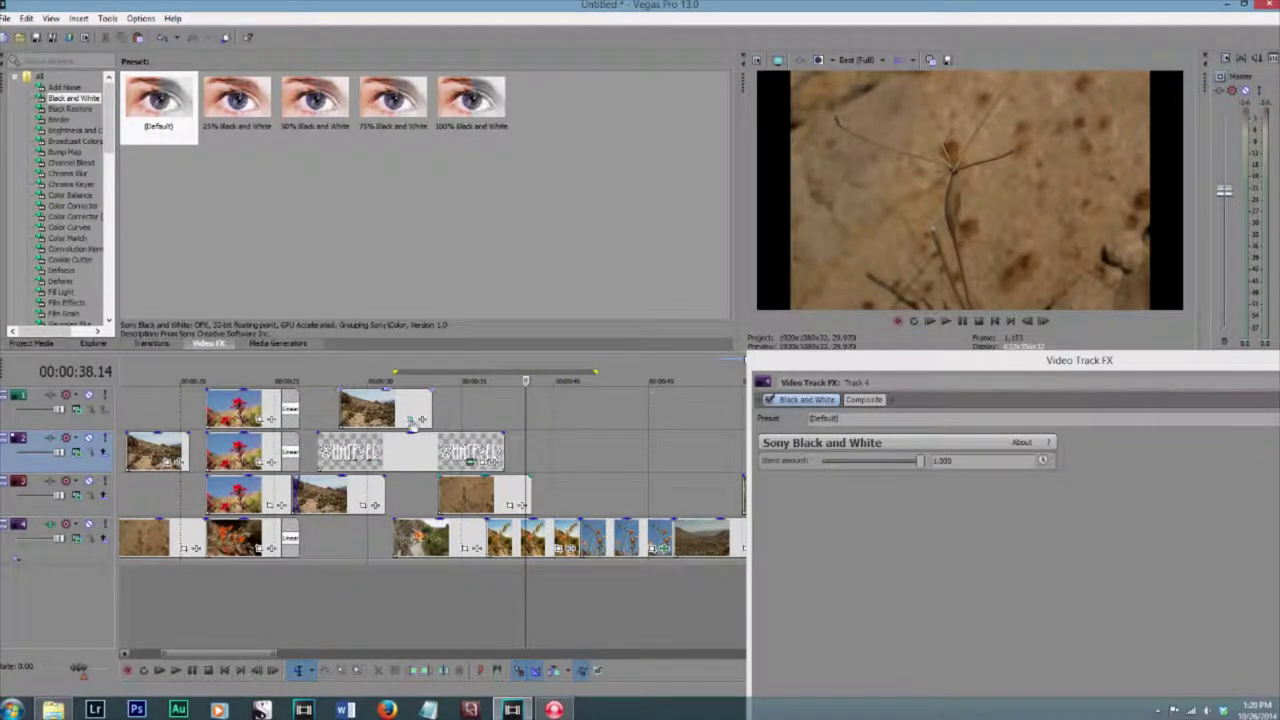
{"action": "left_click", "coordinate": [486, 413]}
{"action": "left_click", "coordinate": [538, 456]}
{"action": "left_click_drag", "start_coordinate": [519, 456], "coordinate": [622, 456]}
{"action": "left_click", "coordinate": [622, 456]}
{"action": "left_click_drag", "start_coordinate": [863, 362], "coordinate": [465, 302]}
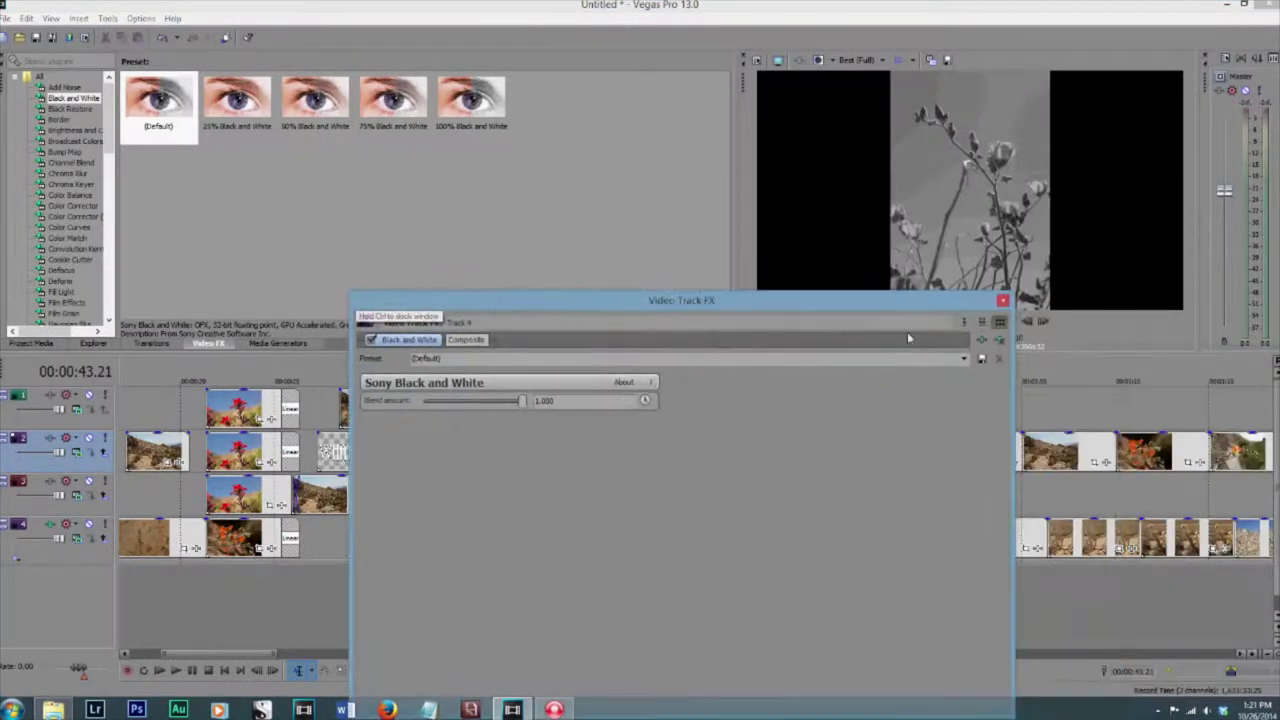
{"action": "left_click", "coordinate": [1003, 300]}
Examine the preview at several points along the rest of the timeline to see which tracks the Black and White effect reaches
{"action": "left_click", "coordinate": [698, 450]}
{"action": "left_click", "coordinate": [711, 447]}
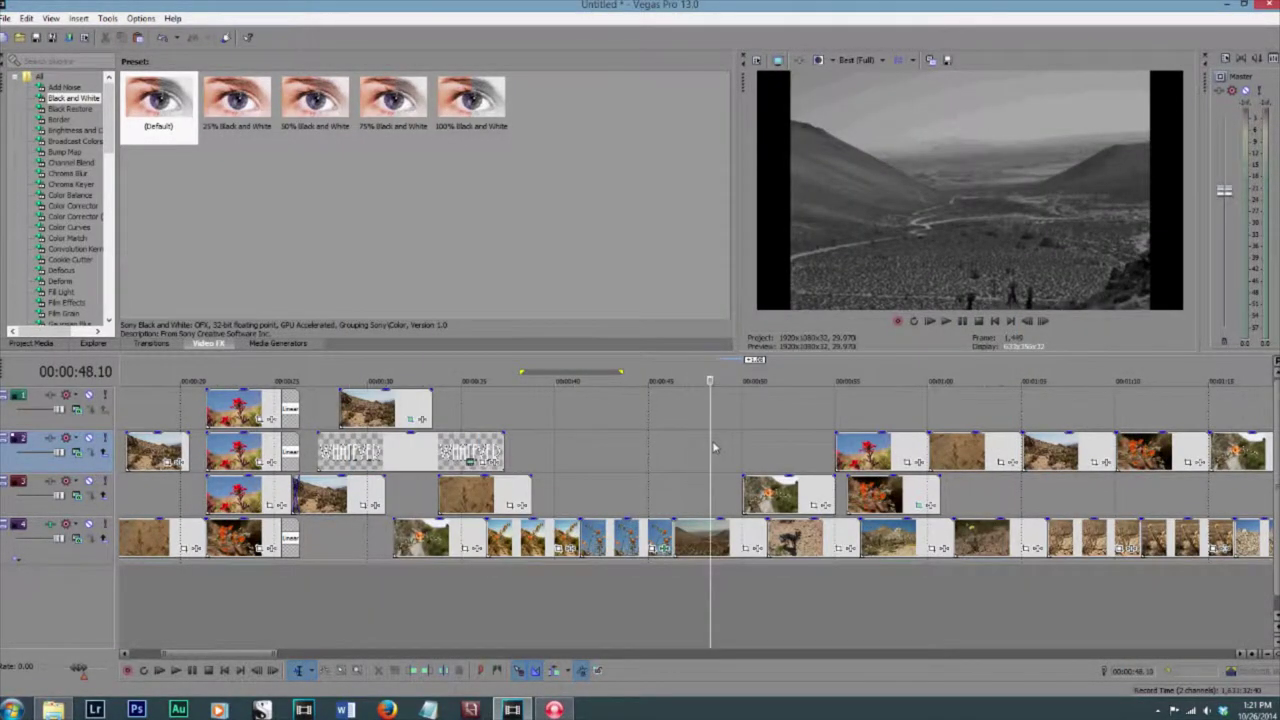
{"action": "scroll", "coordinate": [714, 447], "scroll_direction": "down", "scroll_amount": 2}
{"action": "left_click", "coordinate": [669, 423]}
{"action": "left_click", "coordinate": [760, 414]}
{"action": "scroll", "coordinate": [790, 416], "scroll_direction": "up", "scroll_amount": 1}
{"action": "left_click_drag", "start_coordinate": [786, 407], "coordinate": [885, 404]}
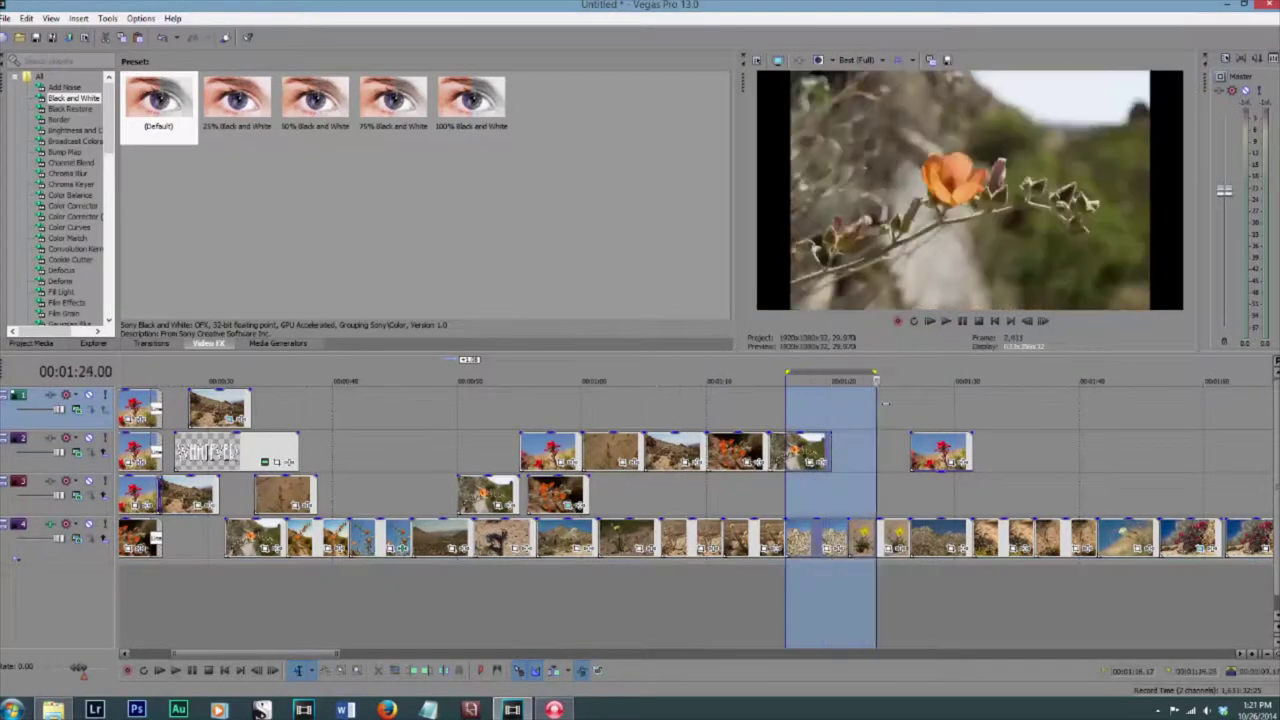
{"action": "left_click", "coordinate": [1005, 423]}
{"action": "left_click", "coordinate": [1058, 538]}
{"action": "left_click", "coordinate": [1055, 480]}
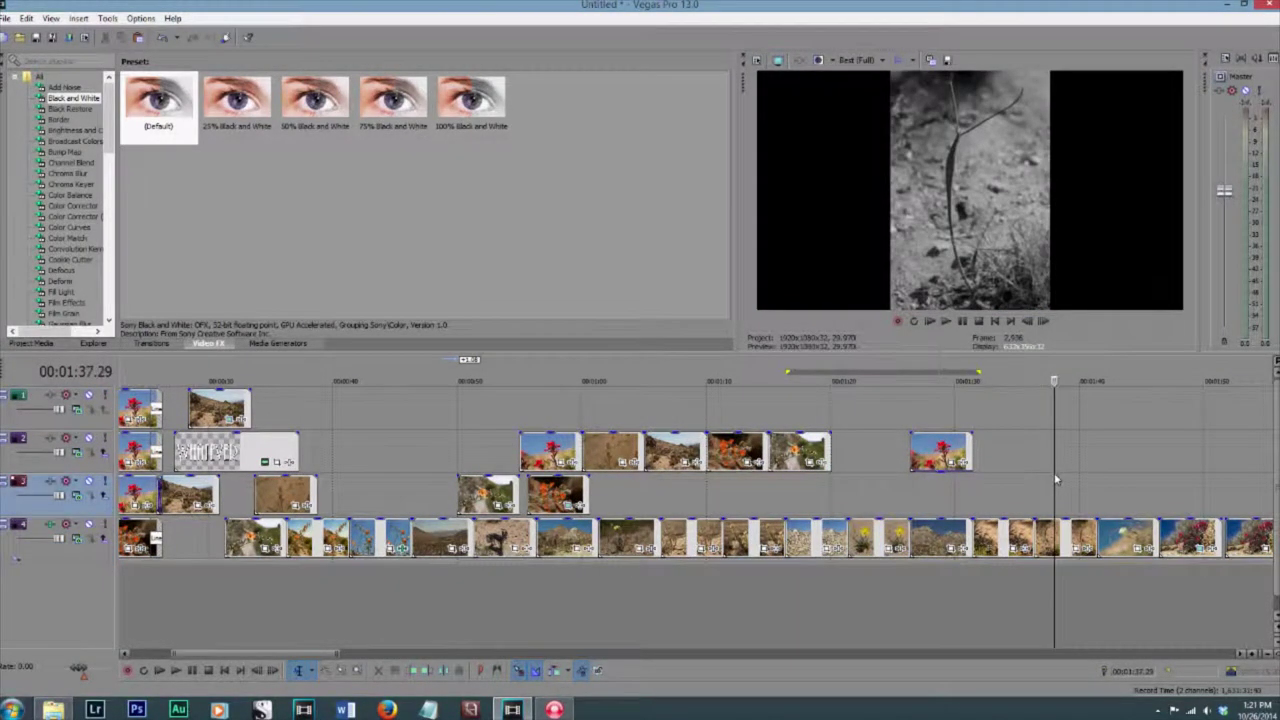
{"action": "scroll", "coordinate": [1060, 490], "scroll_direction": "up", "scroll_amount": 1}
{"action": "left_click", "coordinate": [1063, 490]}
{"action": "left_click", "coordinate": [1048, 490]}
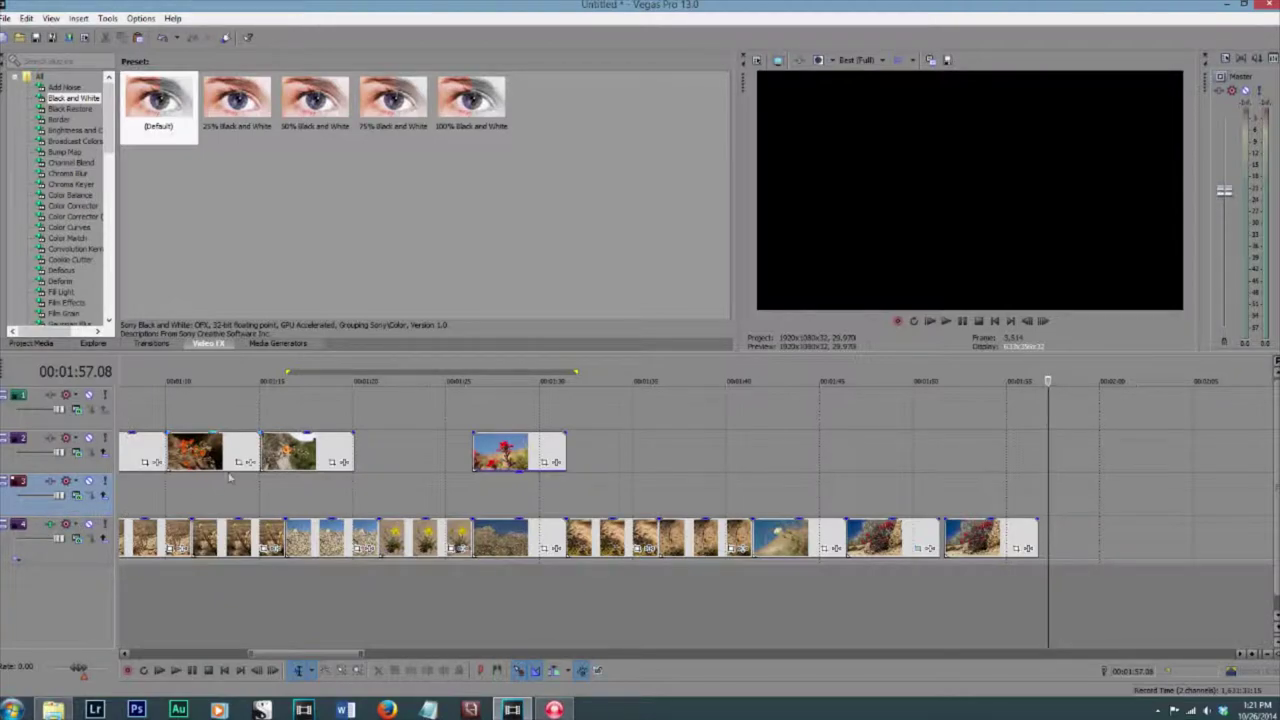
Move the green sprout clip near 1:38 from the fourth track to the third and on to the second track, checking the preview
{"action": "left_click", "coordinate": [734, 517]}
{"action": "left_click_drag", "start_coordinate": [685, 541], "coordinate": [695, 495]}
{"action": "left_click", "coordinate": [697, 449]}
{"action": "left_click", "coordinate": [615, 458]}
{"action": "left_click", "coordinate": [710, 490]}
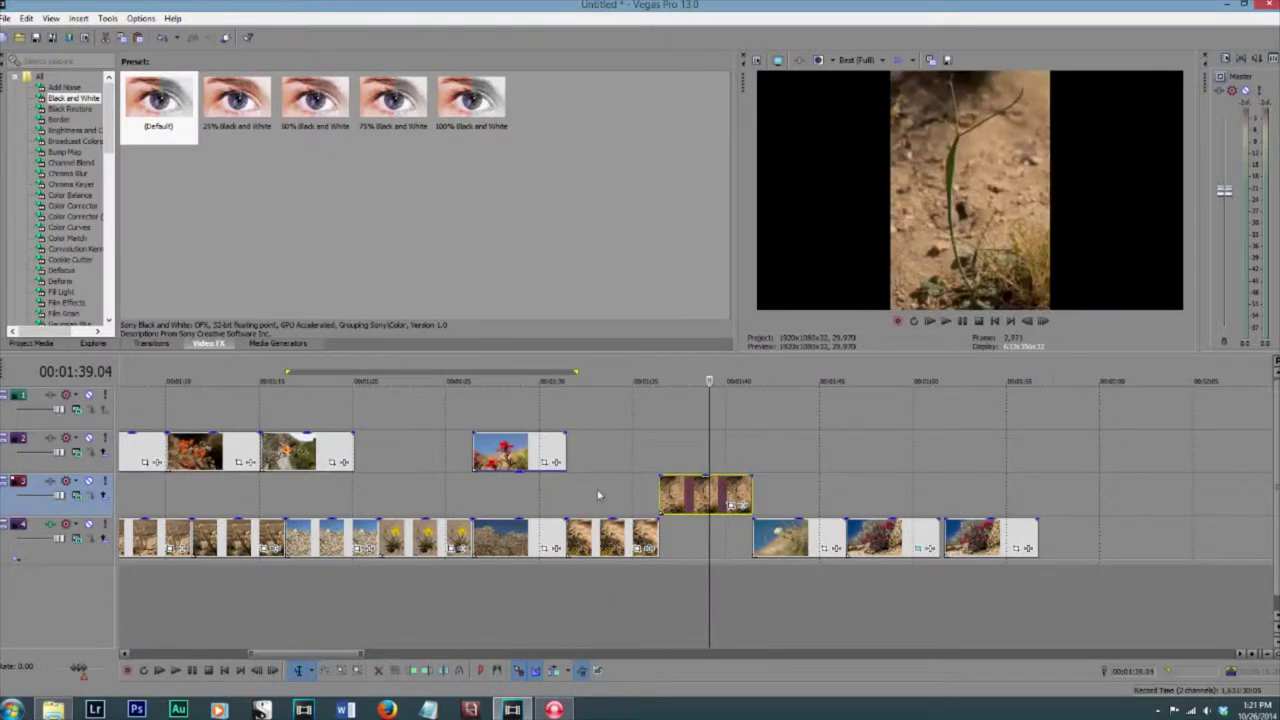
{"action": "left_click_drag", "start_coordinate": [705, 493], "coordinate": [724, 458]}
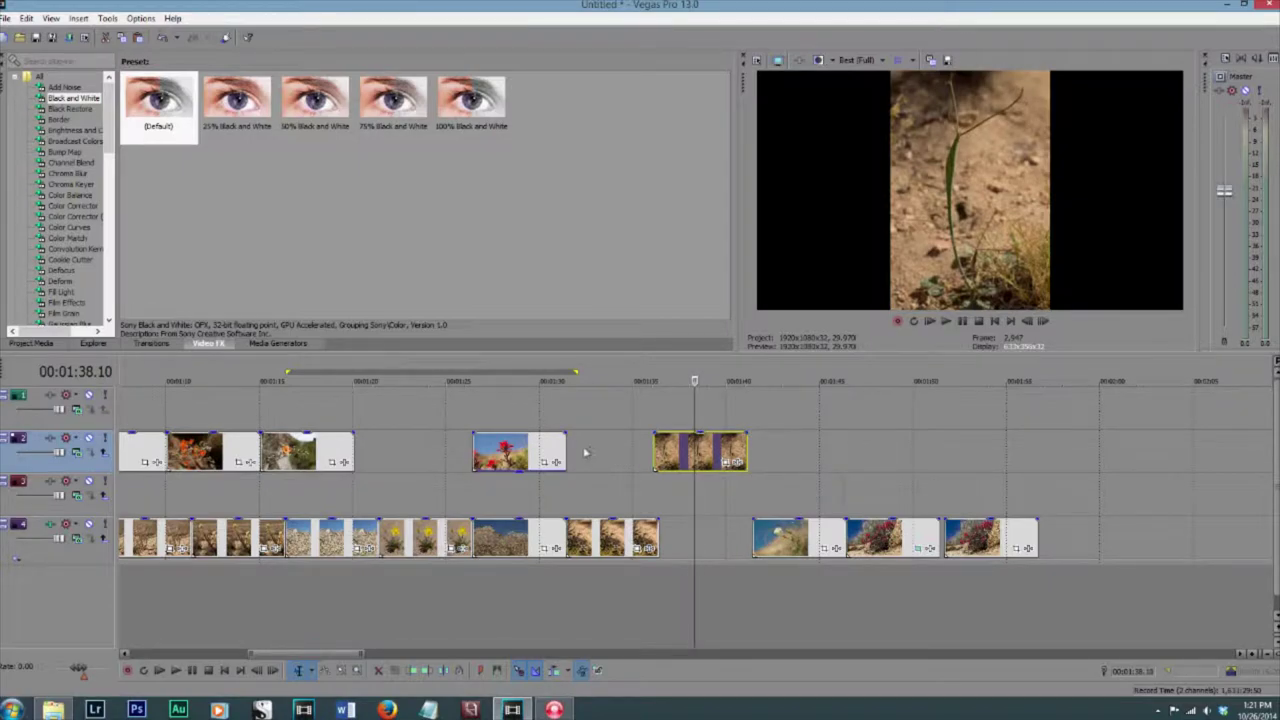
{"action": "left_click", "coordinate": [544, 420]}
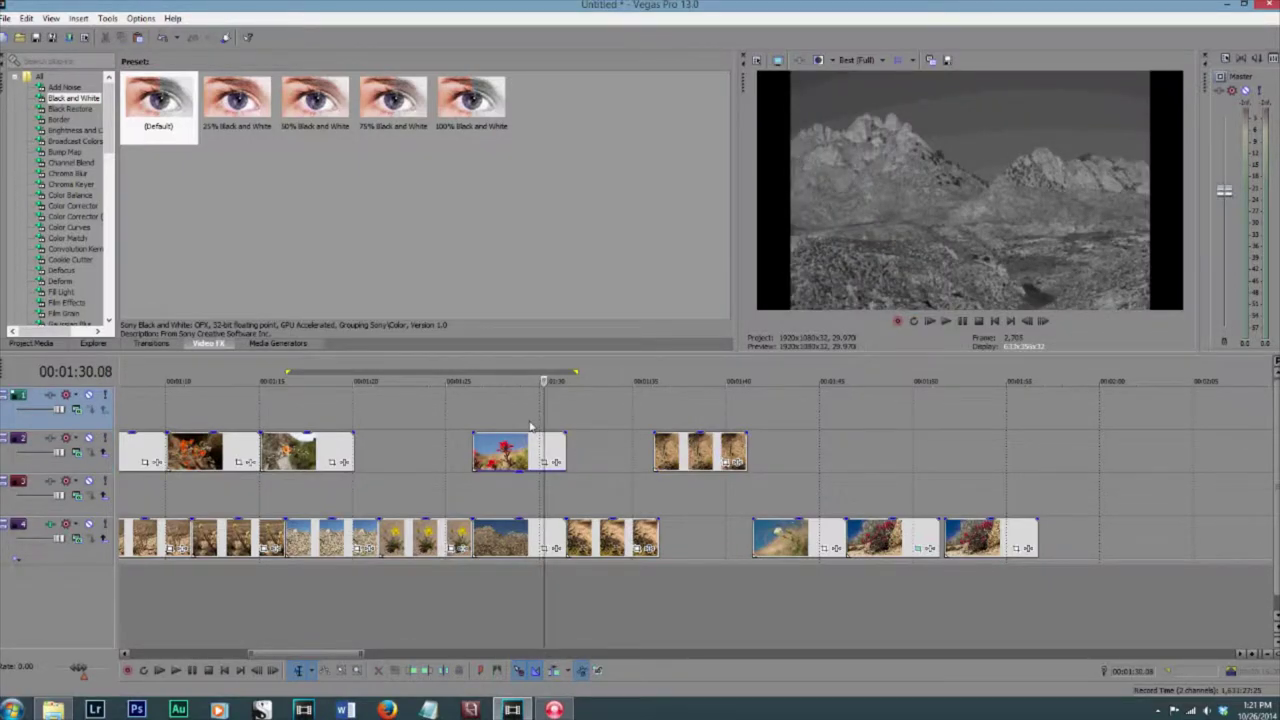